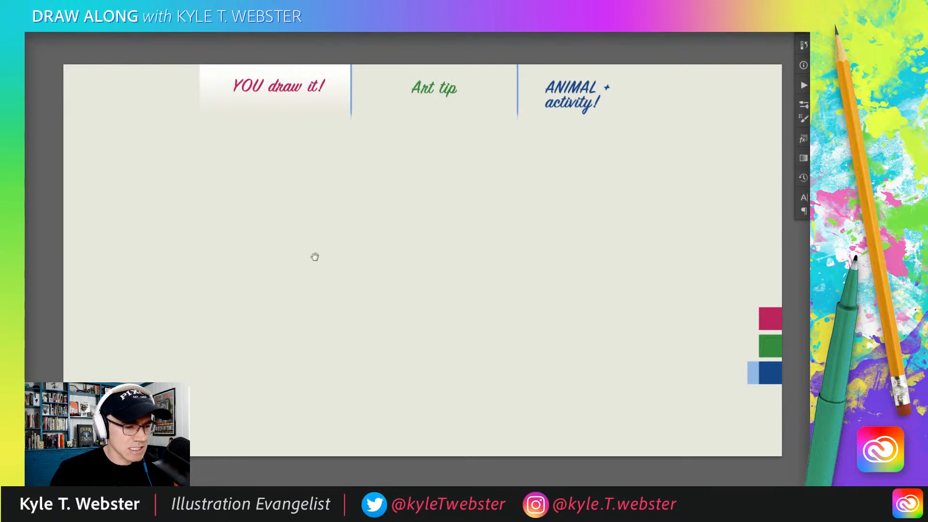
{"action": "mouse_move", "coordinate": [315, 256]}
{"action": "left_mouse_down"}
{"action": "mouse_move", "coordinate": [329, 260]}
{"action": "mouse_move", "coordinate": [327, 276]}
{"action": "left_mouse_up"}
{"action": "left_click", "coordinate": [332, 261], "text": "ctrl"}
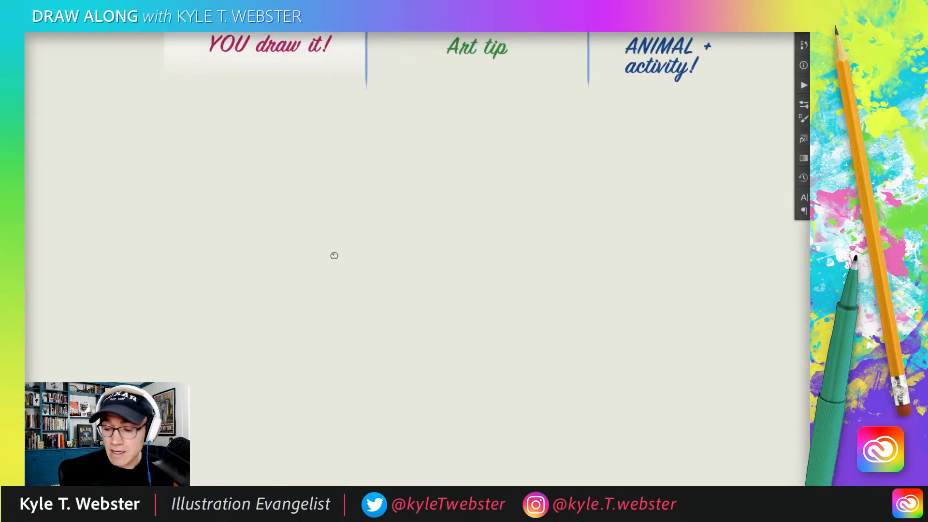
{"action": "left_click_drag", "start_coordinate": [246, 231], "coordinate": [224, 275]}
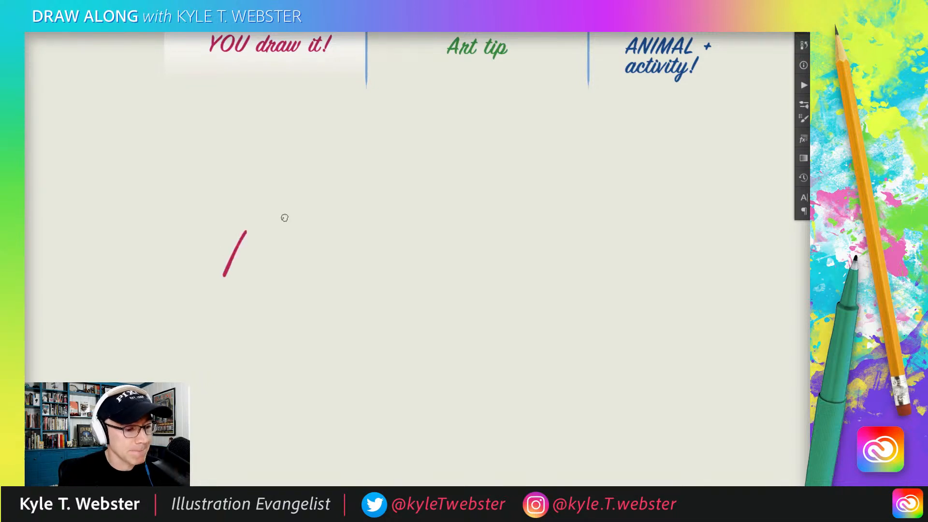
{"action": "mouse_move", "coordinate": [306, 208]}
{"action": "left_mouse_down"}
{"action": "mouse_move", "coordinate": [281, 199]}
{"action": "mouse_move", "coordinate": [278, 224]}
{"action": "left_mouse_up"}
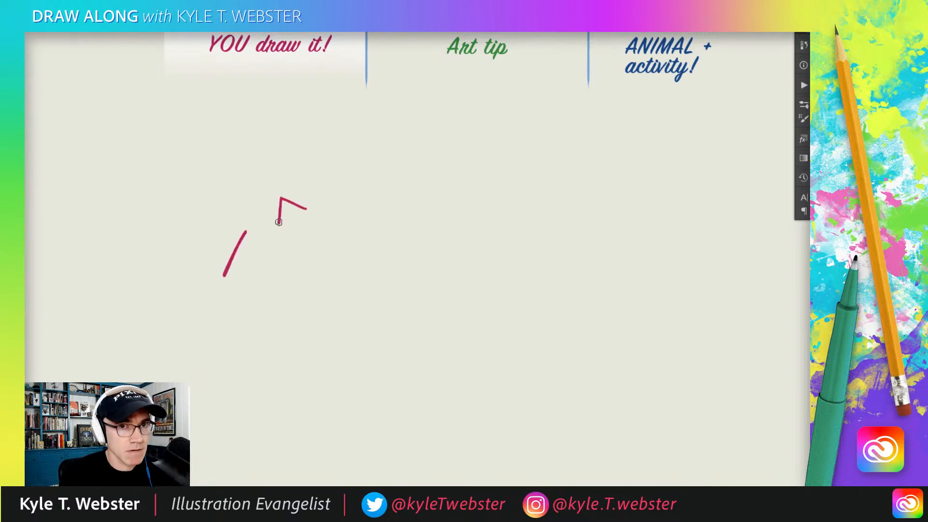
{"action": "left_click_drag", "start_coordinate": [188, 186], "coordinate": [182, 246]}
{"action": "left_click_drag", "start_coordinate": [209, 313], "coordinate": [182, 313]}
{"action": "left_click_drag", "start_coordinate": [199, 344], "coordinate": [129, 356]}
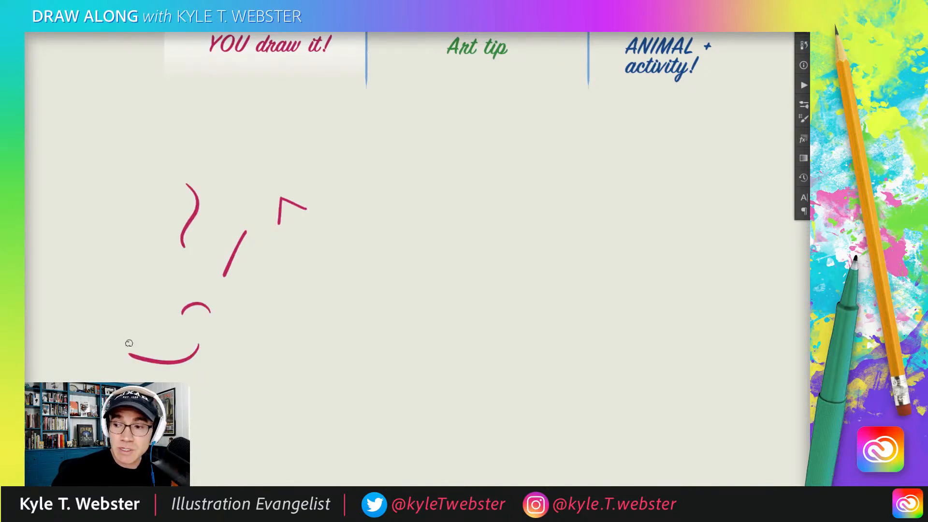
{"action": "key", "text": "Delete"}
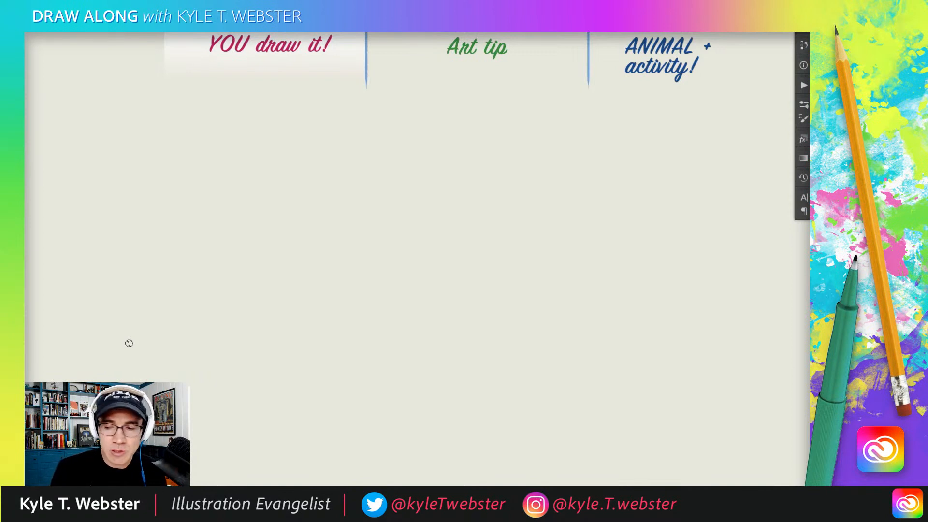
Step: Draw a top hat in crimson straight lines: a wide horizontal brim, two outward-slanting sides, a flat top and a hatband line
{"action": "left_click_drag", "start_coordinate": [403, 243], "coordinate": [379, 249]}
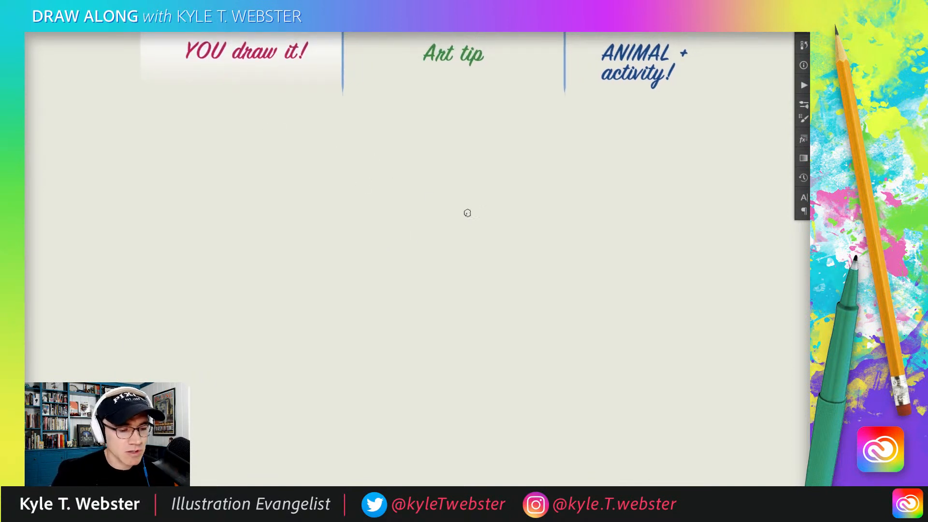
{"action": "left_click_drag", "start_coordinate": [489, 230], "coordinate": [422, 239]}
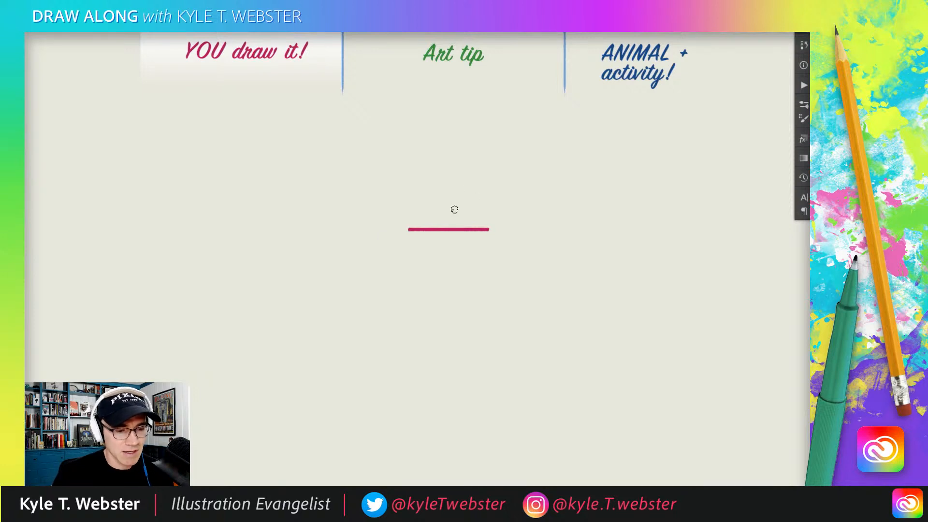
{"action": "scroll", "coordinate": [481, 198], "scroll_direction": "up", "scroll_amount": 2}
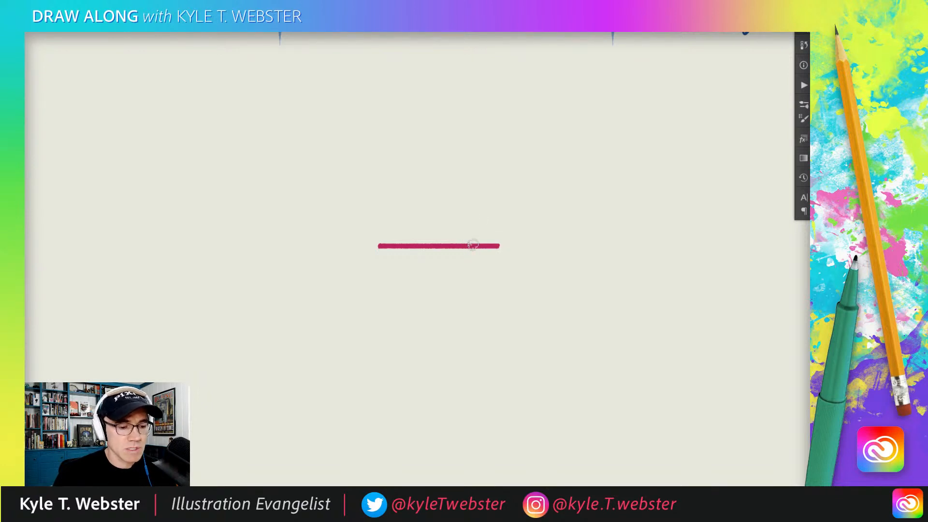
{"action": "left_click_drag", "start_coordinate": [473, 245], "coordinate": [487, 179]}
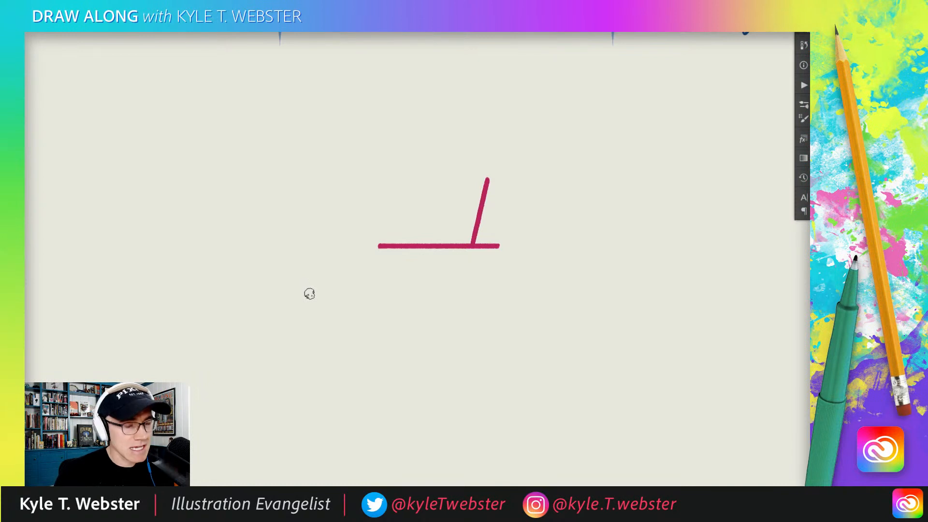
{"action": "left_click_drag", "start_coordinate": [402, 245], "coordinate": [387, 178]}
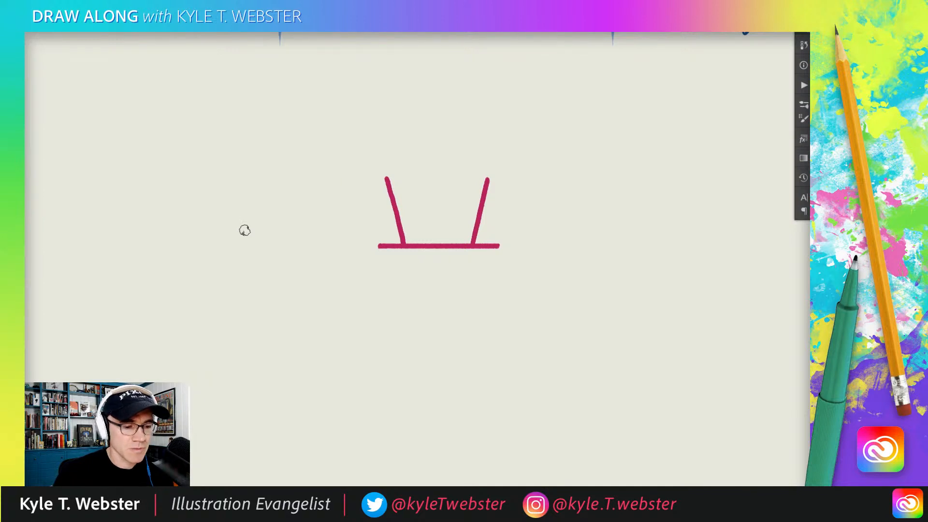
{"action": "left_click_drag", "start_coordinate": [487, 180], "coordinate": [388, 183]}
{"action": "left_click_drag", "start_coordinate": [290, 238], "coordinate": [315, 205]}
{"action": "left_click_drag", "start_coordinate": [300, 263], "coordinate": [282, 263]}
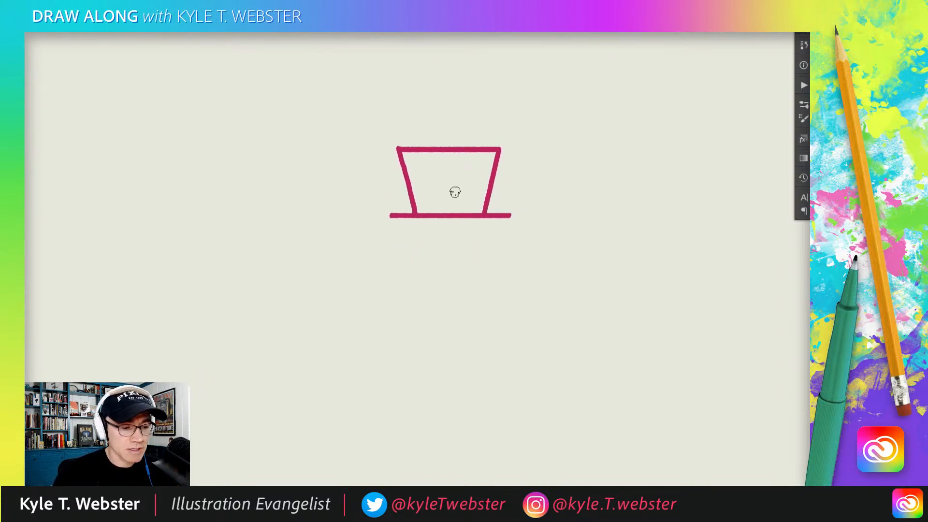
{"action": "left_click_drag", "start_coordinate": [488, 193], "coordinate": [409, 194]}
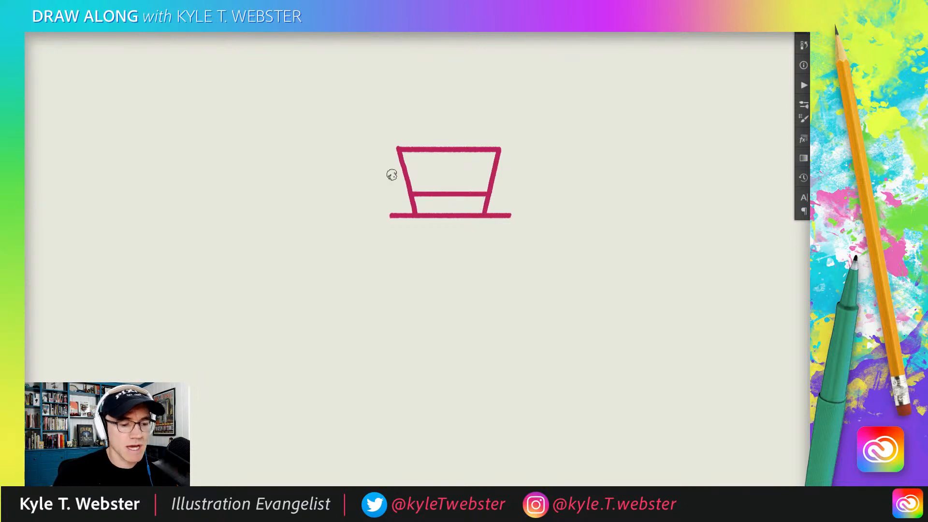
Step: Outline the head below the brim with two outward-slanting lines, each continued by a shorter line angled back inward
{"action": "mouse_move", "coordinate": [378, 202]}
{"action": "left_mouse_down"}
{"action": "mouse_move", "coordinate": [381, 222]}
{"action": "mouse_move", "coordinate": [393, 224]}
{"action": "left_mouse_up"}
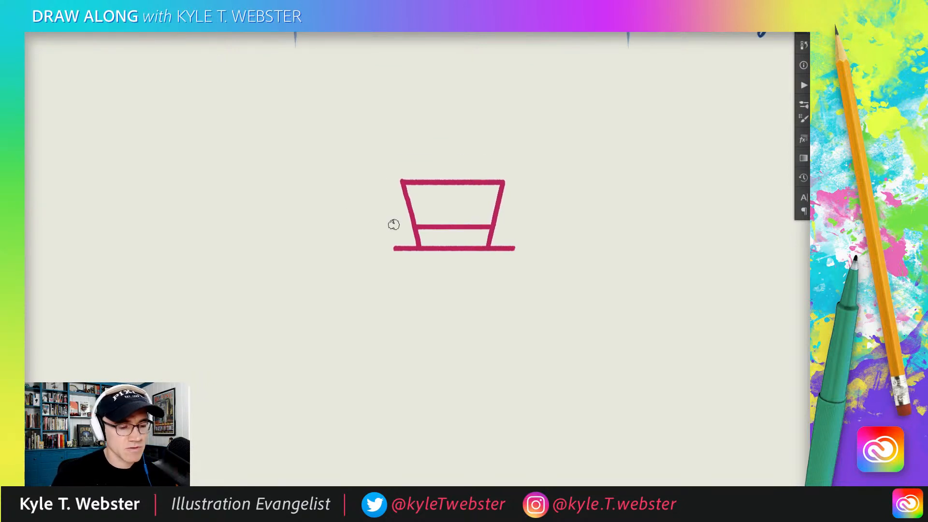
{"action": "left_click_drag", "start_coordinate": [328, 208], "coordinate": [321, 161]}
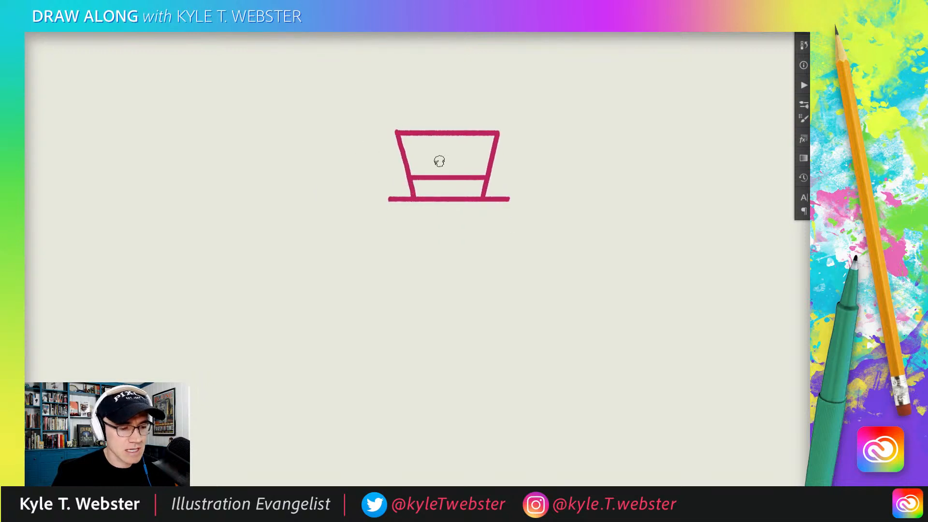
{"action": "left_click_drag", "start_coordinate": [312, 196], "coordinate": [337, 164]}
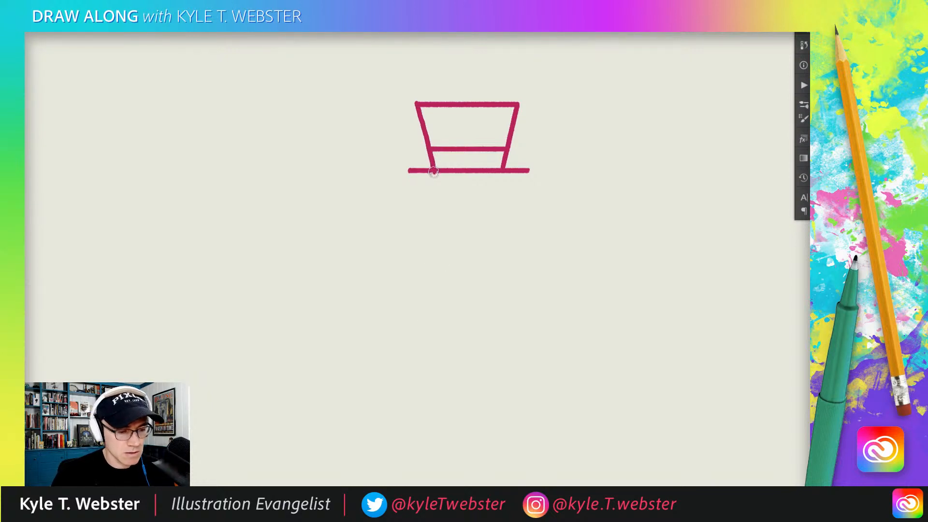
{"action": "left_click_drag", "start_coordinate": [433, 171], "coordinate": [414, 229]}
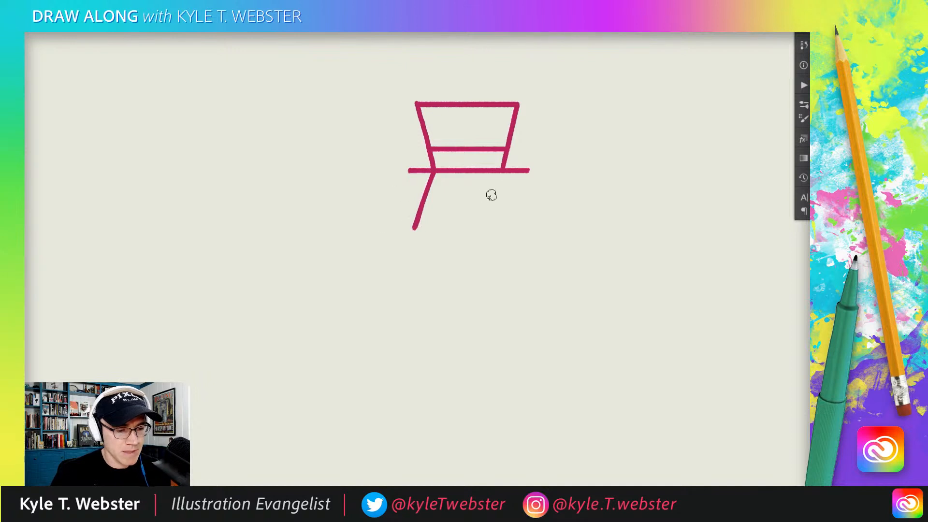
{"action": "left_click_drag", "start_coordinate": [503, 170], "coordinate": [525, 230]}
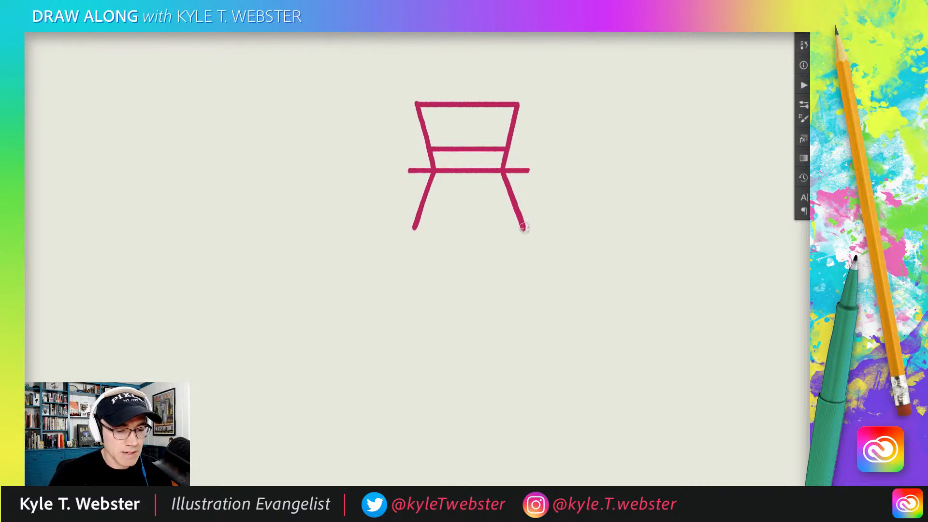
{"action": "left_click_drag", "start_coordinate": [524, 228], "coordinate": [508, 261]}
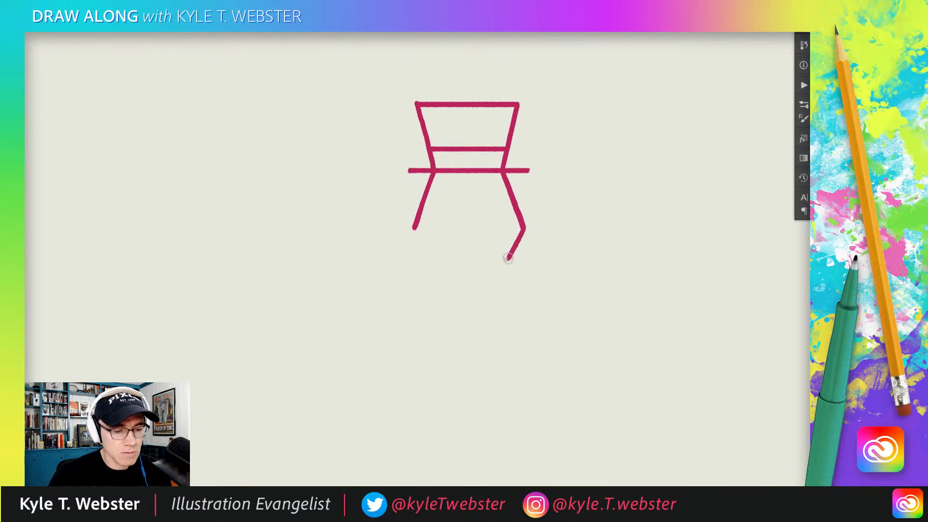
{"action": "left_click_drag", "start_coordinate": [415, 227], "coordinate": [429, 257]}
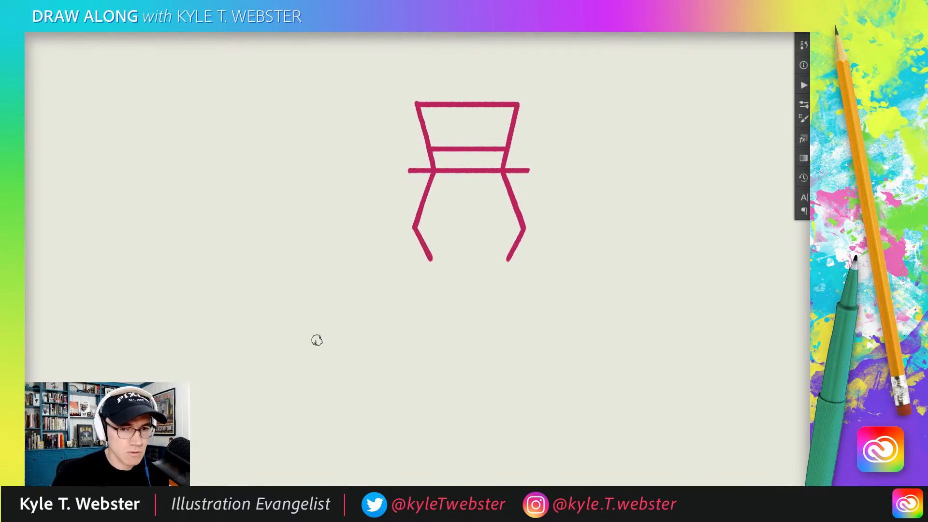
Step: Draw the scarf's upper folds beneath the head: a long diagonal, a shorter line meeting it, and a short vertical closing the small triangle
{"action": "left_click_drag", "start_coordinate": [353, 210], "coordinate": [343, 170]}
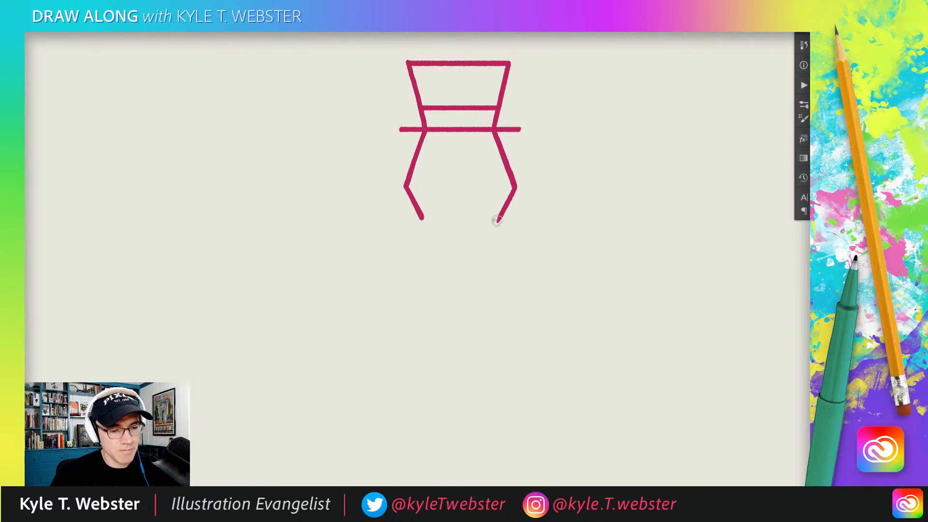
{"action": "left_click_drag", "start_coordinate": [498, 220], "coordinate": [419, 248]}
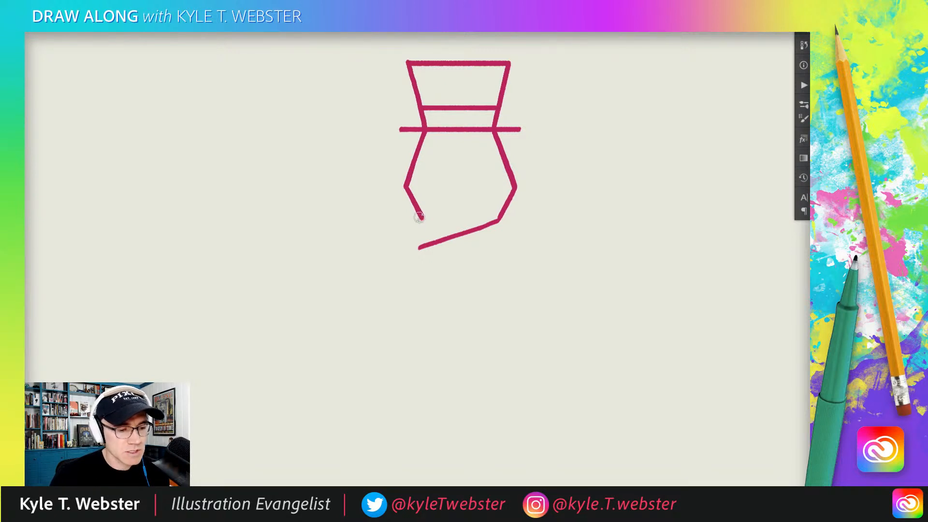
{"action": "left_click_drag", "start_coordinate": [419, 218], "coordinate": [467, 231]}
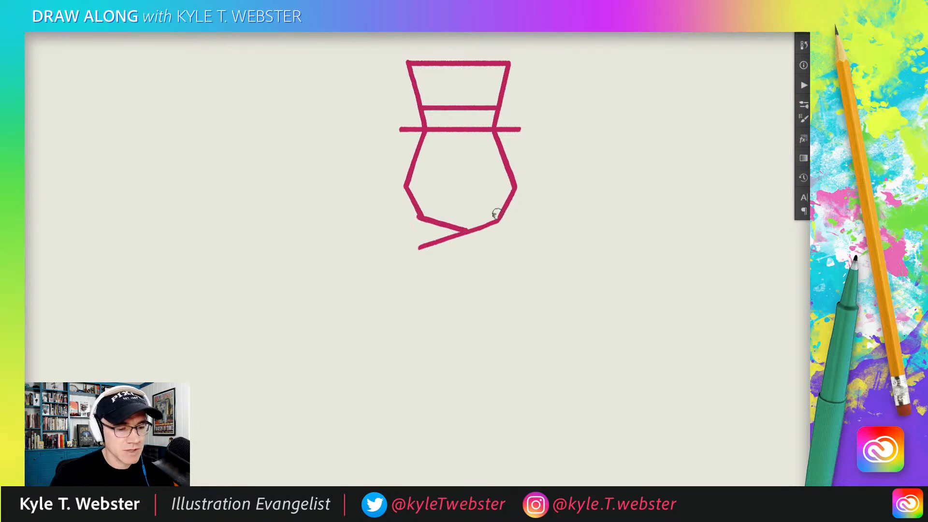
{"action": "left_click_drag", "start_coordinate": [500, 220], "coordinate": [504, 217]}
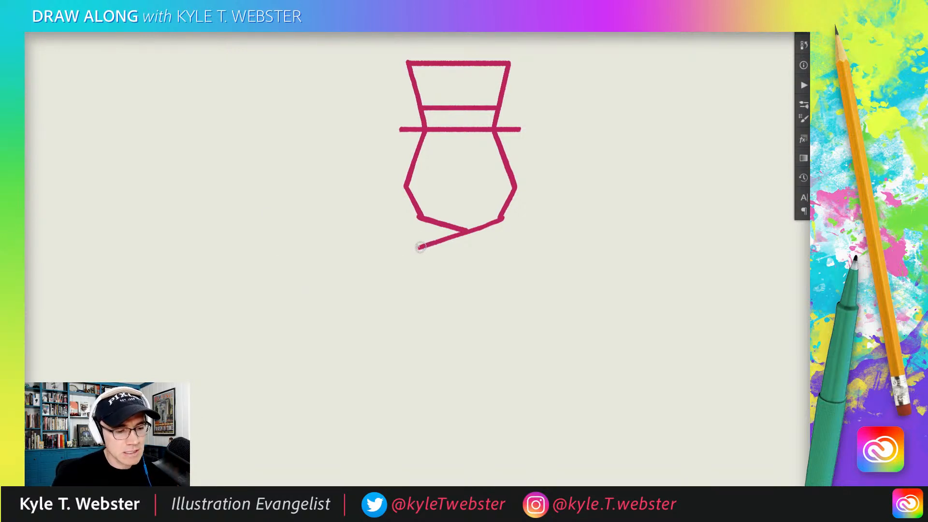
{"action": "left_click_drag", "start_coordinate": [419, 248], "coordinate": [413, 250]}
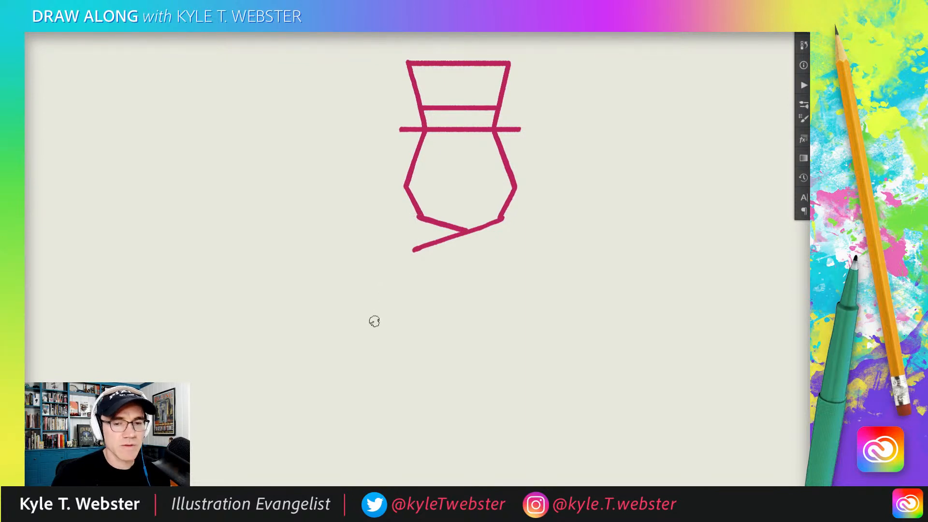
{"action": "left_click_drag", "start_coordinate": [417, 217], "coordinate": [414, 249]}
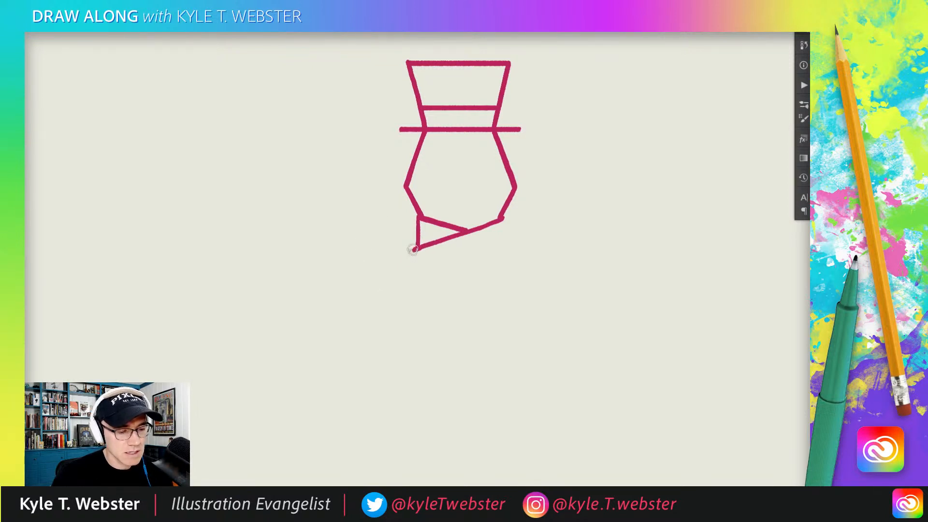
Step: Close the scarf's slanted front band with a short line at each end and a lower edge parallel to the diagonal
{"action": "left_click_drag", "start_coordinate": [413, 248], "coordinate": [409, 279]}
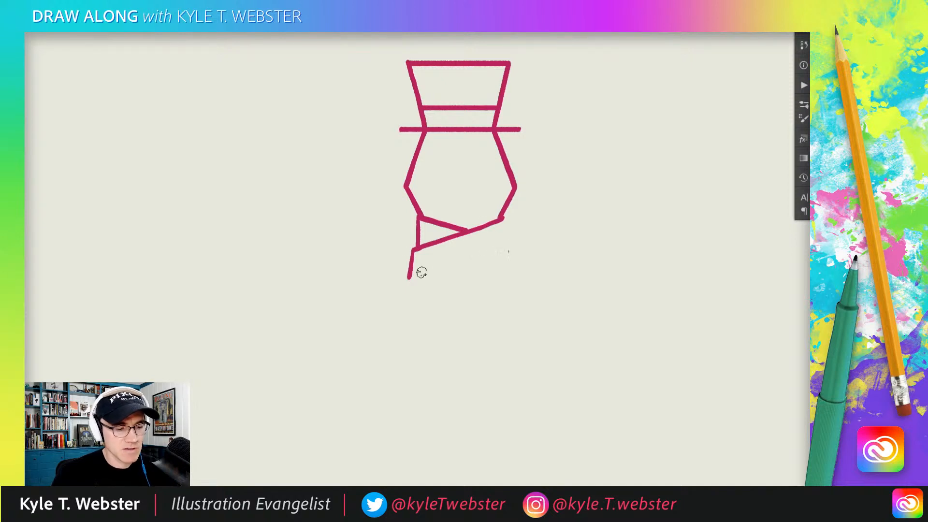
{"action": "left_click_drag", "start_coordinate": [502, 221], "coordinate": [509, 251]}
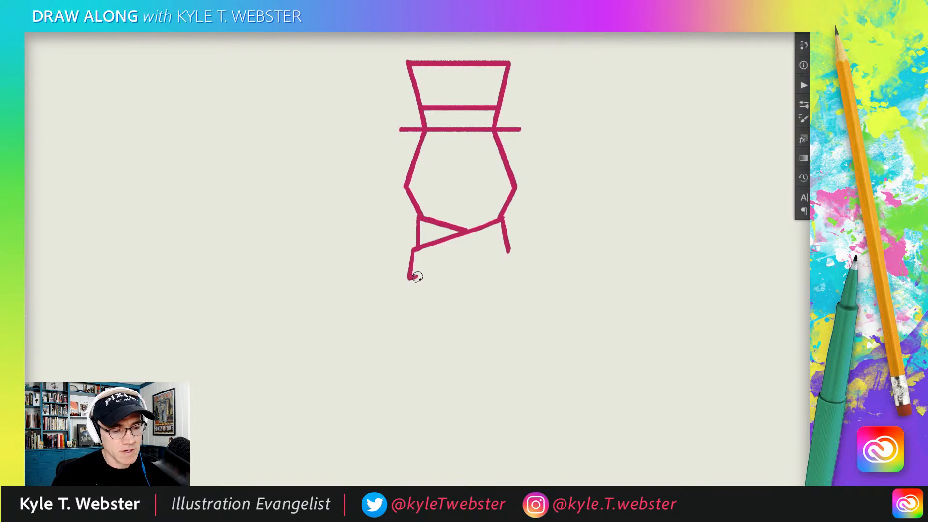
{"action": "left_click_drag", "start_coordinate": [417, 277], "coordinate": [499, 253]}
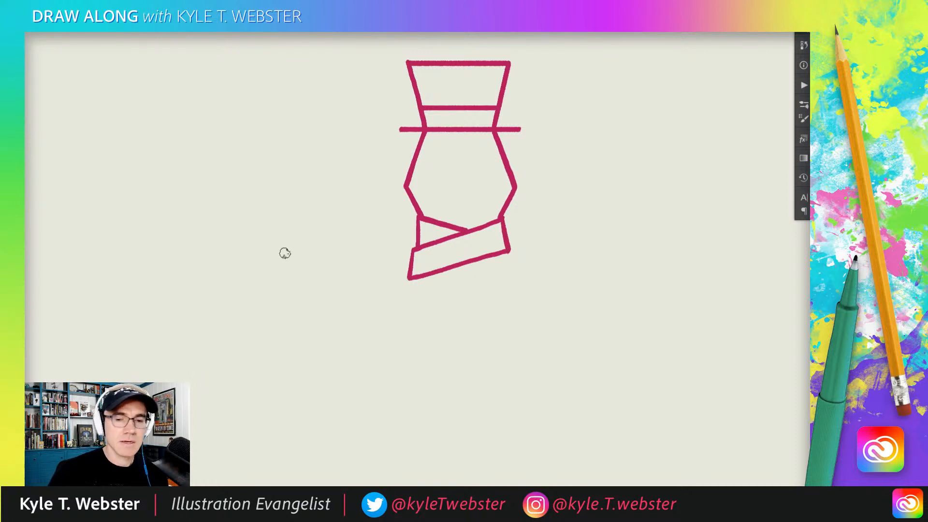
Step: Draw the shoulders as two straight lines flaring outward and down from the lower corners of the scarf band
{"action": "left_click_drag", "start_coordinate": [317, 219], "coordinate": [310, 195]}
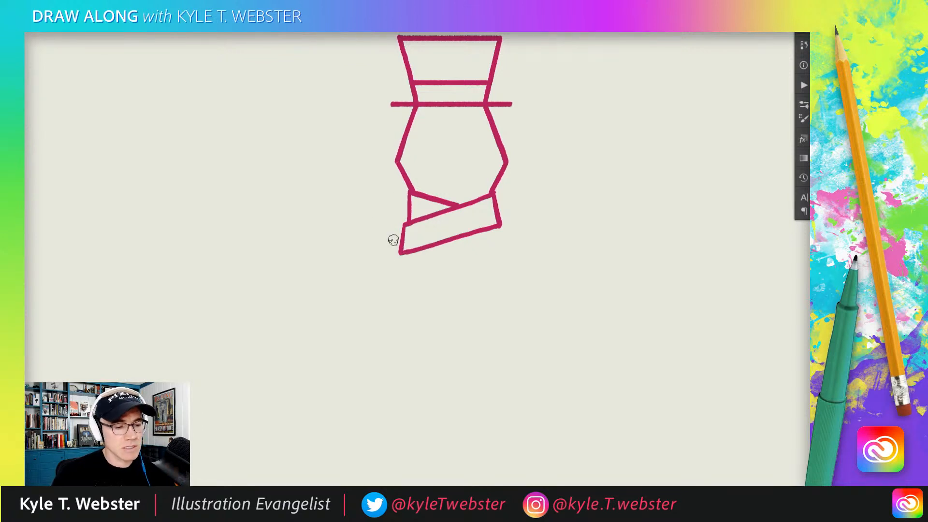
{"action": "left_click_drag", "start_coordinate": [400, 253], "coordinate": [364, 311]}
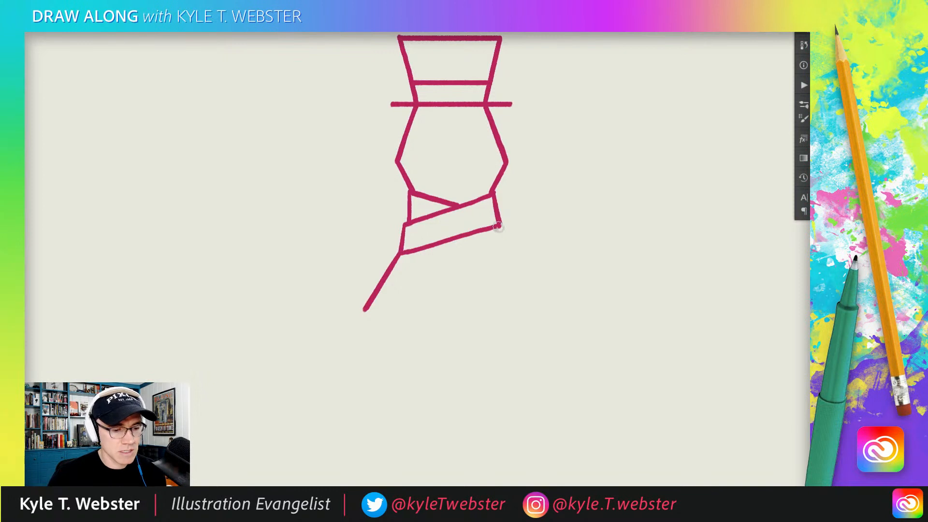
{"action": "left_click_drag", "start_coordinate": [498, 227], "coordinate": [545, 312]}
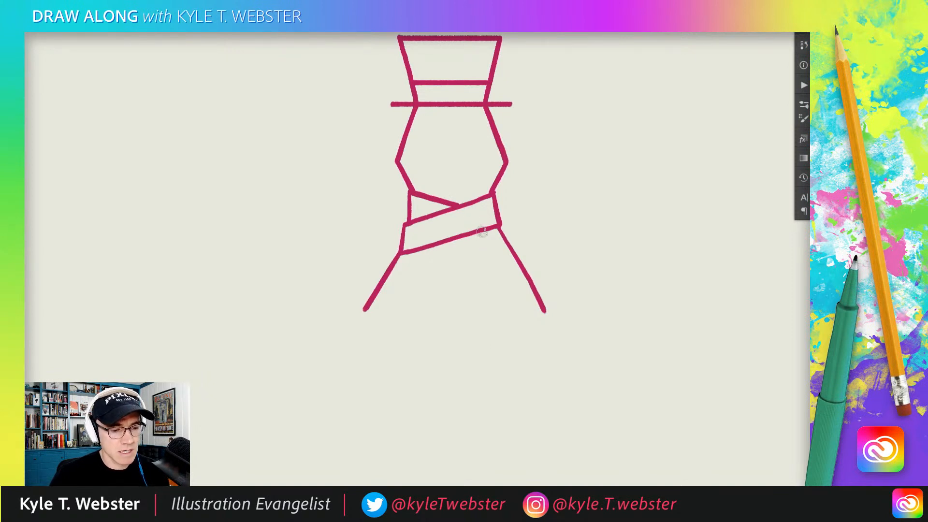
Step: Draw the first scarf tail hanging from the band as two near-parallel lines with two short fringe lines between their lower ends
{"action": "left_click_drag", "start_coordinate": [482, 232], "coordinate": [494, 303]}
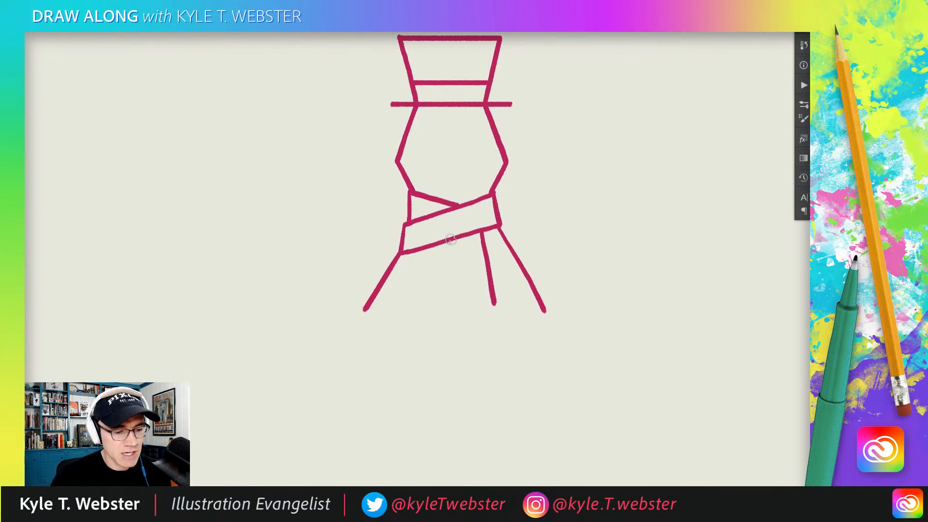
{"action": "left_click_drag", "start_coordinate": [451, 240], "coordinate": [464, 309]}
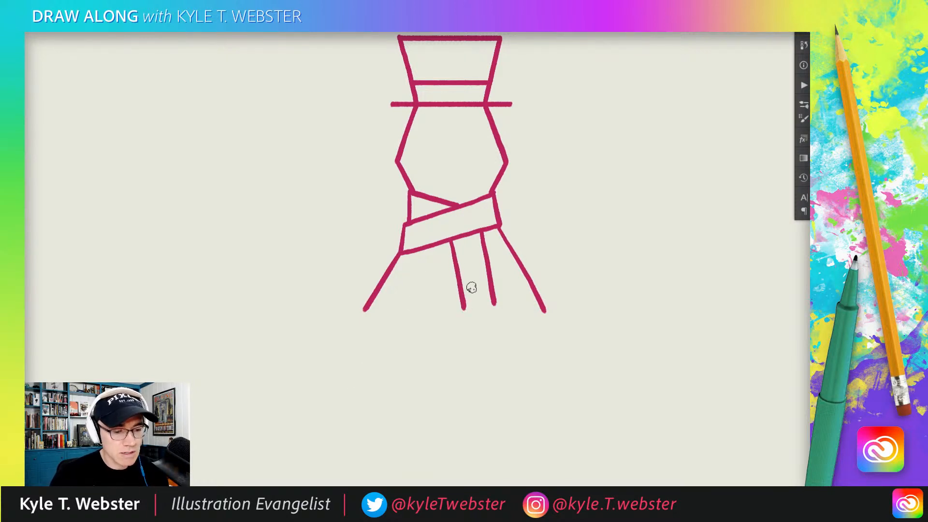
{"action": "mouse_move", "coordinate": [469, 274]}
{"action": "left_mouse_down"}
{"action": "mouse_move", "coordinate": [473, 303]}
{"action": "mouse_move", "coordinate": [481, 296]}
{"action": "mouse_move", "coordinate": [484, 308]}
{"action": "left_mouse_up"}
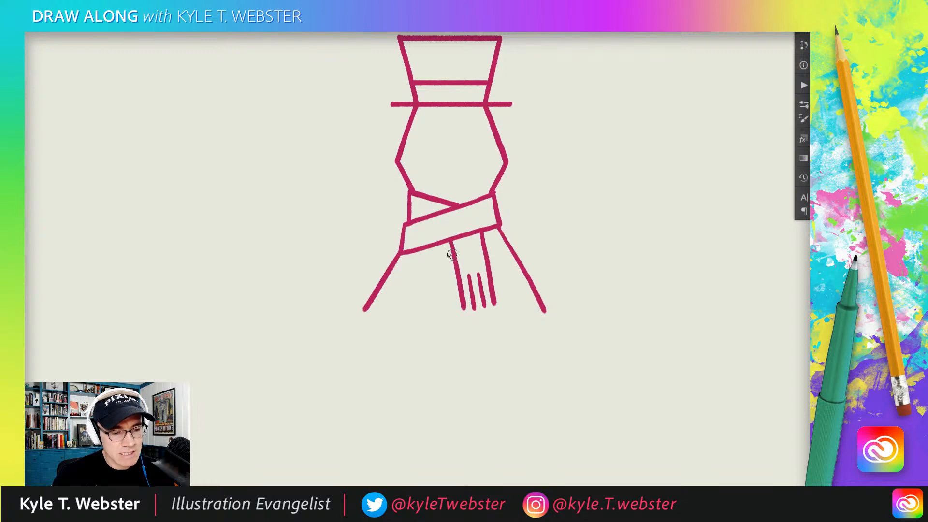
Step: Draw the second scarf tail, slanting down toward the left shoulder, with two sides and two short fringe lines between them
{"action": "left_click_drag", "start_coordinate": [453, 246], "coordinate": [440, 296]}
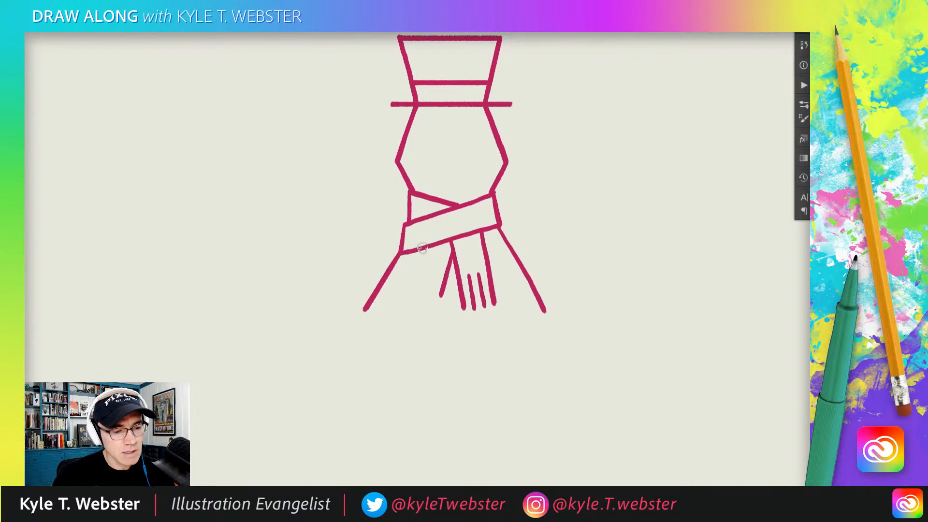
{"action": "left_click_drag", "start_coordinate": [422, 247], "coordinate": [406, 290]}
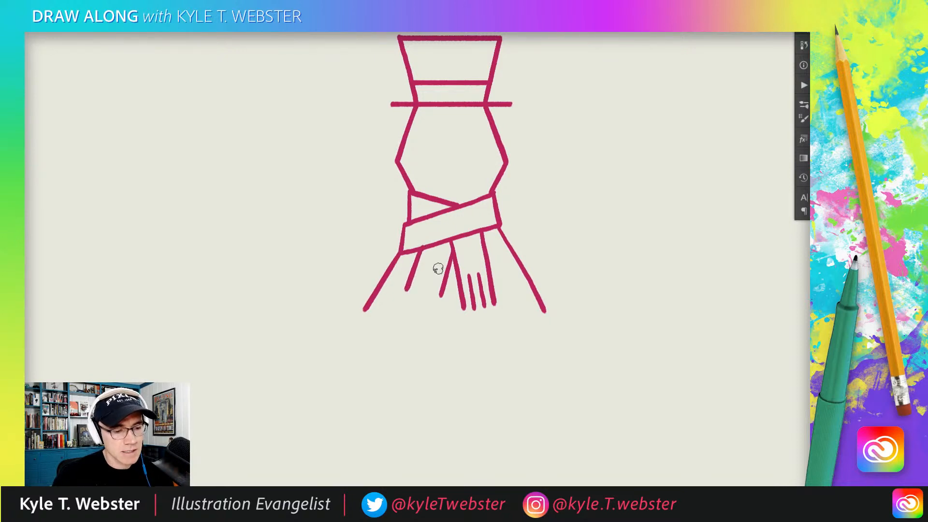
{"action": "left_click_drag", "start_coordinate": [440, 263], "coordinate": [429, 294]}
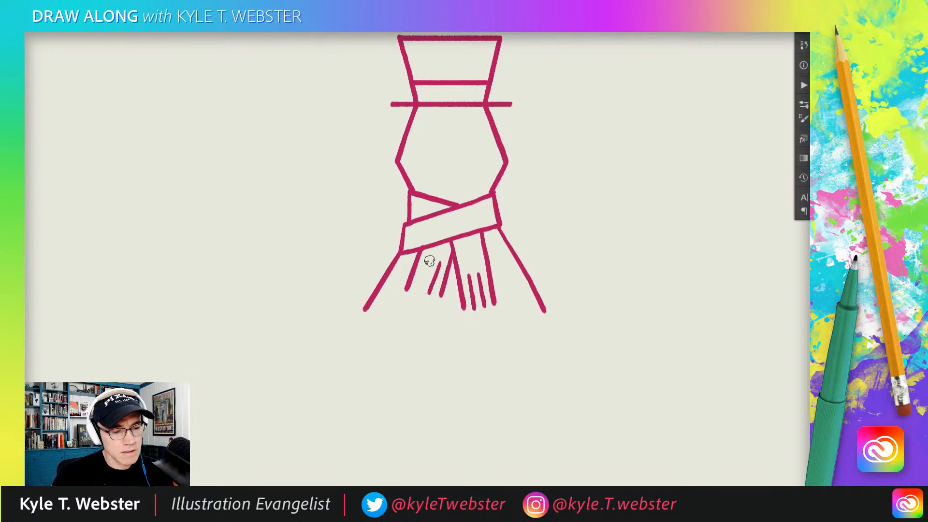
{"action": "left_click_drag", "start_coordinate": [430, 261], "coordinate": [420, 289]}
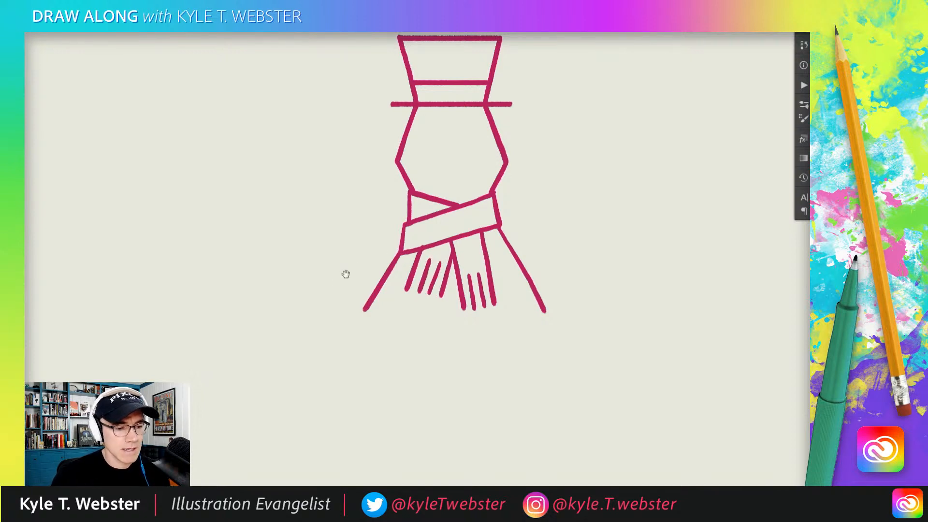
Step: Add two solid round dots as eyes in the upper half of the head
{"action": "mouse_move", "coordinate": [346, 271]}
{"action": "left_mouse_down"}
{"action": "mouse_move", "coordinate": [317, 346]}
{"action": "mouse_move", "coordinate": [334, 322]}
{"action": "left_mouse_up"}
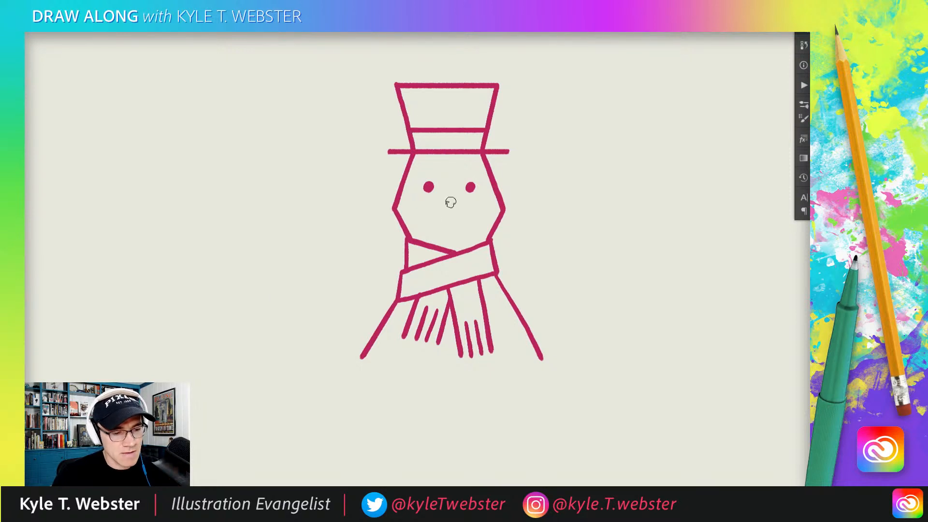
{"action": "mouse_move", "coordinate": [452, 201]}
{"action": "left_mouse_down"}
{"action": "mouse_move", "coordinate": [423, 224]}
{"action": "mouse_move", "coordinate": [459, 212]}
{"action": "left_mouse_up"}
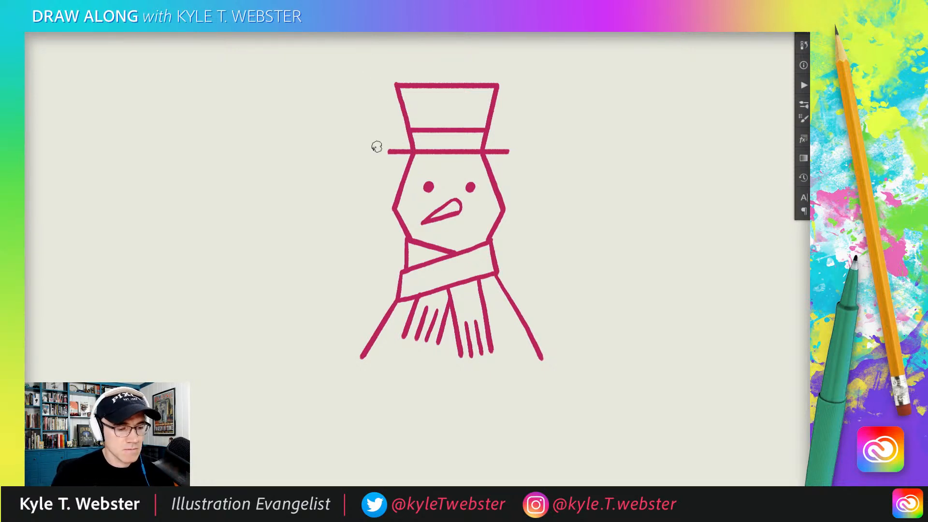
{"action": "key", "text": "ctrl+z"}
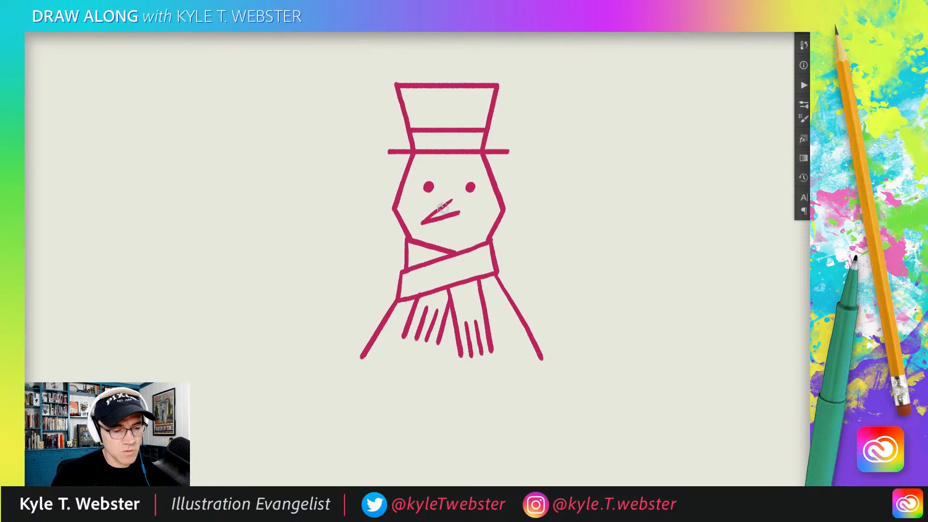
{"action": "key", "text": "ctrl+z"}
{"action": "key", "text": "ctrl+z"}
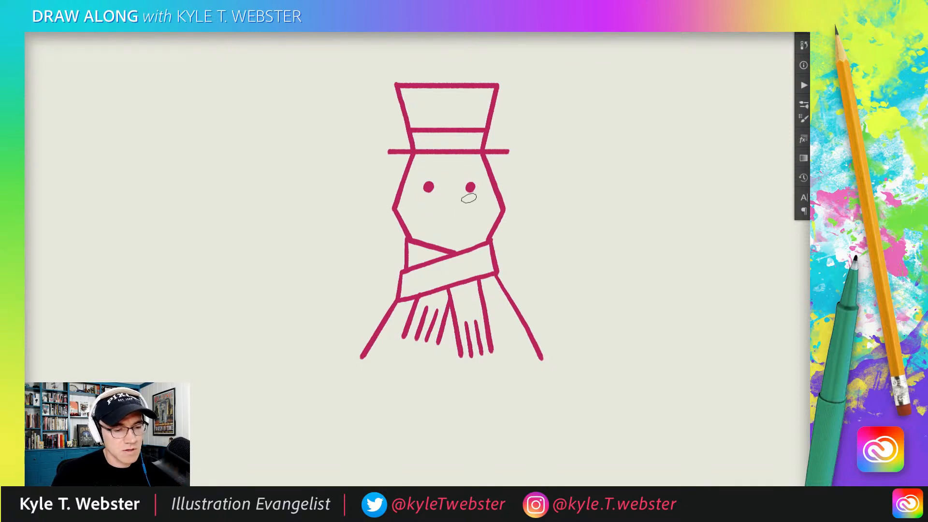
Step: Draw a rounded carrot nose pointing down to the left, with small curved ridges across it
{"action": "mouse_move", "coordinate": [444, 203]}
{"action": "left_mouse_down"}
{"action": "mouse_move", "coordinate": [413, 224]}
{"action": "mouse_move", "coordinate": [455, 211]}
{"action": "mouse_move", "coordinate": [444, 202]}
{"action": "mouse_move", "coordinate": [429, 213]}
{"action": "left_mouse_up"}
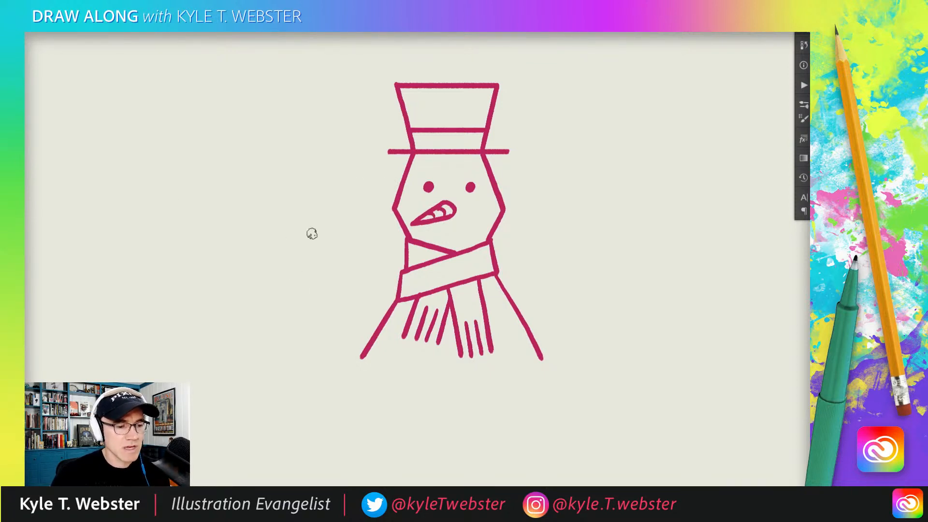
Step: Draw a low arched snow hill on each side of the figure, curving outward from the shoulder lines
{"action": "mouse_move", "coordinate": [311, 234]}
{"action": "left_mouse_down"}
{"action": "mouse_move", "coordinate": [355, 222]}
{"action": "mouse_move", "coordinate": [345, 230]}
{"action": "left_mouse_up"}
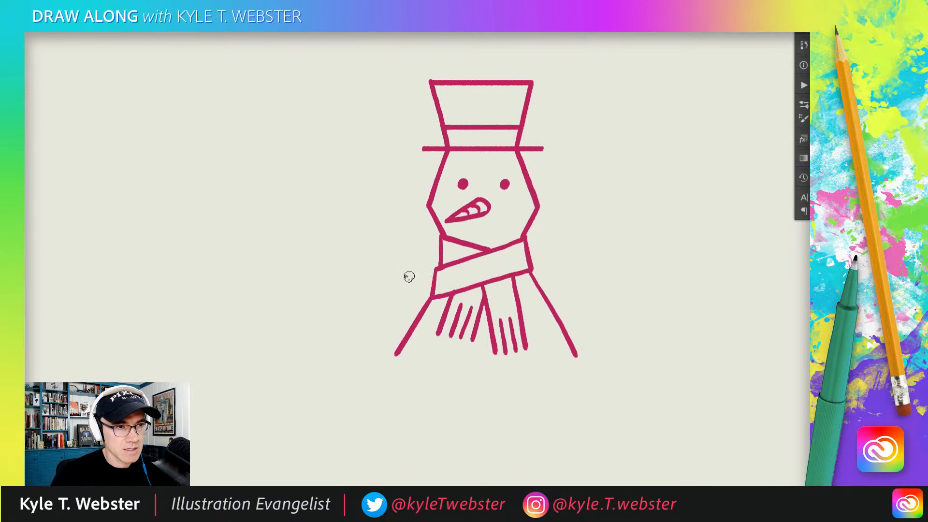
{"action": "left_click_drag", "start_coordinate": [398, 268], "coordinate": [419, 261]}
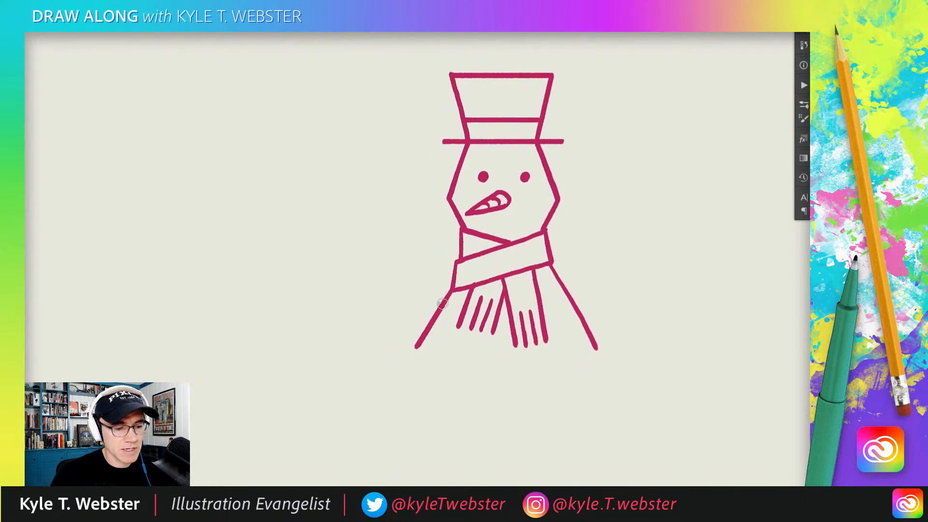
{"action": "mouse_move", "coordinate": [440, 303]}
{"action": "left_mouse_down"}
{"action": "mouse_move", "coordinate": [400, 292]}
{"action": "mouse_move", "coordinate": [319, 306]}
{"action": "left_mouse_up"}
{"action": "left_click_drag", "start_coordinate": [307, 242], "coordinate": [197, 240]}
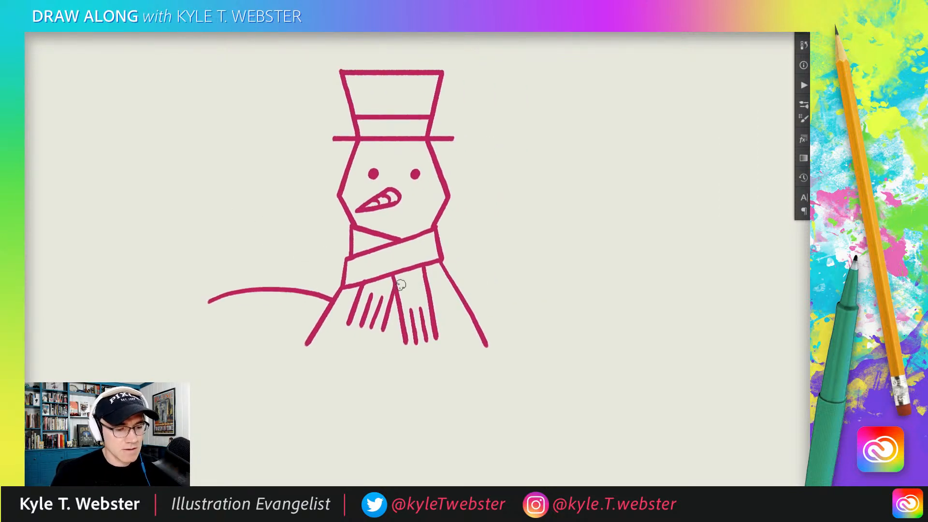
{"action": "mouse_move", "coordinate": [470, 300]}
{"action": "left_mouse_down"}
{"action": "mouse_move", "coordinate": [541, 283]}
{"action": "mouse_move", "coordinate": [587, 298]}
{"action": "left_mouse_up"}
Step: Draw a tall pine on the left hill with a slightly tilted trunk and pairs of drooping branches up to the tip
{"action": "left_click_drag", "start_coordinate": [251, 263], "coordinate": [292, 255]}
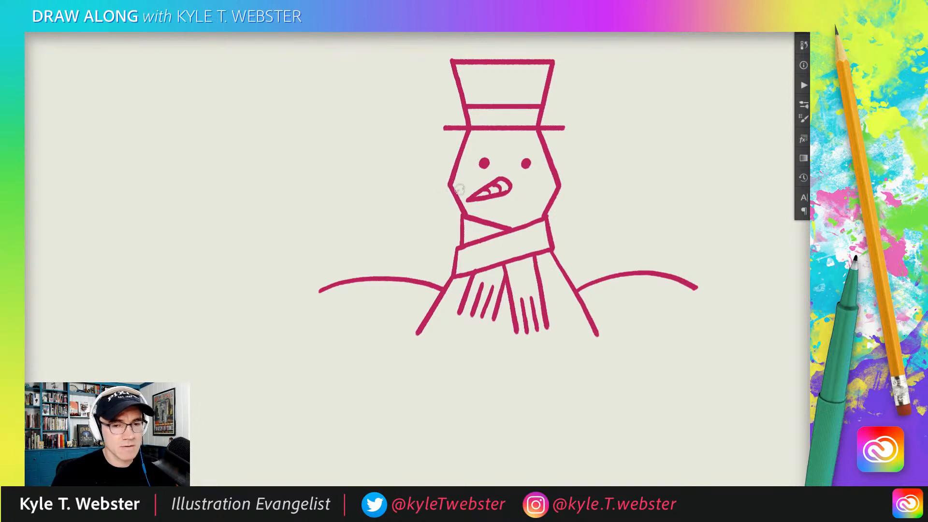
{"action": "left_click_drag", "start_coordinate": [373, 277], "coordinate": [355, 147]}
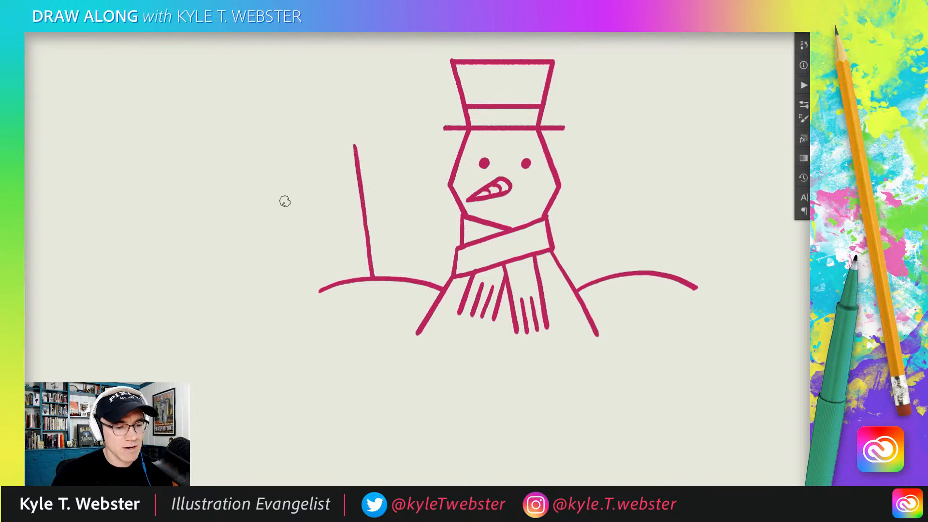
{"action": "left_click_drag", "start_coordinate": [271, 211], "coordinate": [223, 221]}
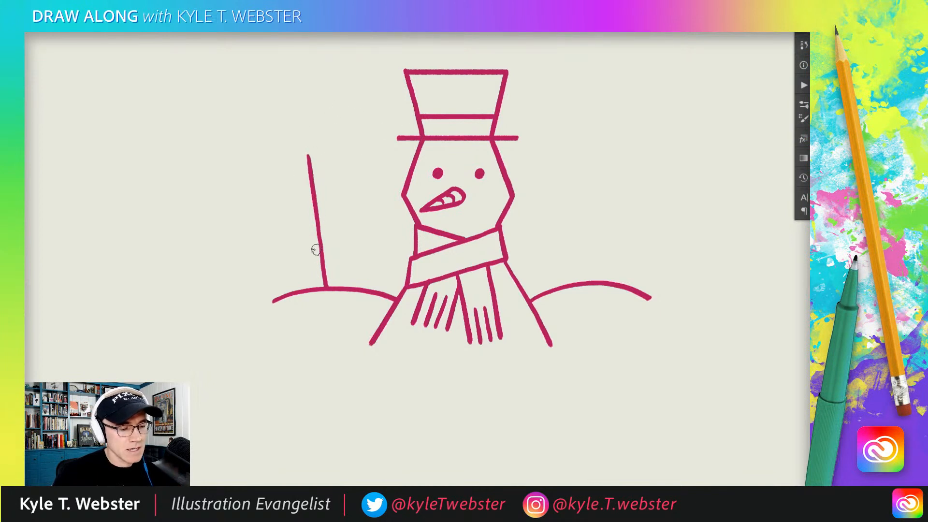
{"action": "mouse_move", "coordinate": [319, 240]}
{"action": "left_mouse_down"}
{"action": "mouse_move", "coordinate": [296, 265]}
{"action": "mouse_move", "coordinate": [338, 248]}
{"action": "mouse_move", "coordinate": [350, 257]}
{"action": "left_mouse_up"}
{"action": "mouse_move", "coordinate": [317, 223]}
{"action": "left_mouse_down"}
{"action": "mouse_move", "coordinate": [303, 239]}
{"action": "mouse_move", "coordinate": [318, 221]}
{"action": "mouse_move", "coordinate": [345, 237]}
{"action": "left_mouse_up"}
{"action": "mouse_move", "coordinate": [314, 202]}
{"action": "left_mouse_down"}
{"action": "mouse_move", "coordinate": [294, 225]}
{"action": "mouse_move", "coordinate": [342, 217]}
{"action": "left_mouse_up"}
{"action": "mouse_move", "coordinate": [313, 188]}
{"action": "left_mouse_down"}
{"action": "mouse_move", "coordinate": [295, 207]}
{"action": "mouse_move", "coordinate": [320, 193]}
{"action": "mouse_move", "coordinate": [338, 198]}
{"action": "mouse_move", "coordinate": [301, 185]}
{"action": "mouse_move", "coordinate": [292, 192]}
{"action": "mouse_move", "coordinate": [337, 184]}
{"action": "left_mouse_up"}
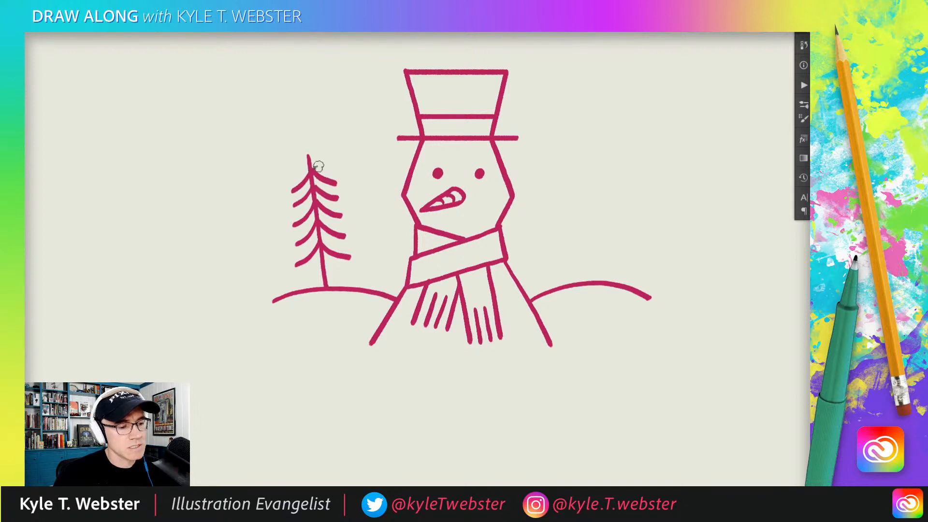
{"action": "mouse_move", "coordinate": [308, 155]}
{"action": "left_mouse_down"}
{"action": "mouse_move", "coordinate": [297, 170]}
{"action": "mouse_move", "coordinate": [321, 165]}
{"action": "left_mouse_up"}
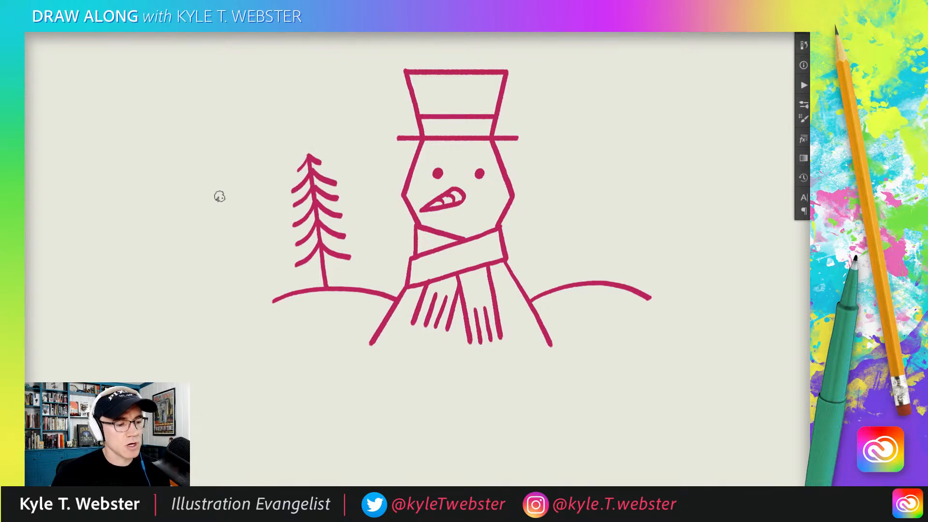
Step: Draw two smaller pines on the right hill, each with a trunk and drooping branches, the outer one shorter
{"action": "left_click_drag", "start_coordinate": [292, 301], "coordinate": [241, 275]}
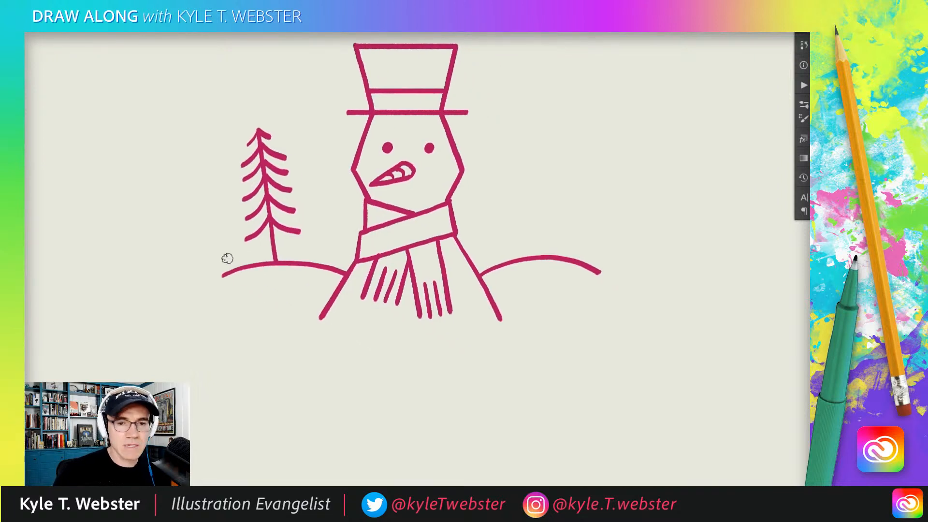
{"action": "left_click_drag", "start_coordinate": [200, 243], "coordinate": [158, 249]}
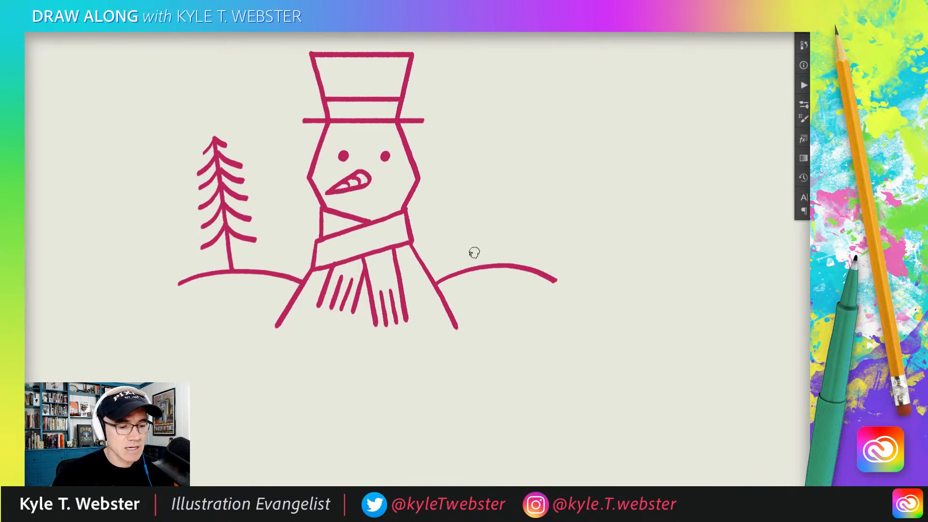
{"action": "left_click_drag", "start_coordinate": [473, 269], "coordinate": [462, 205]}
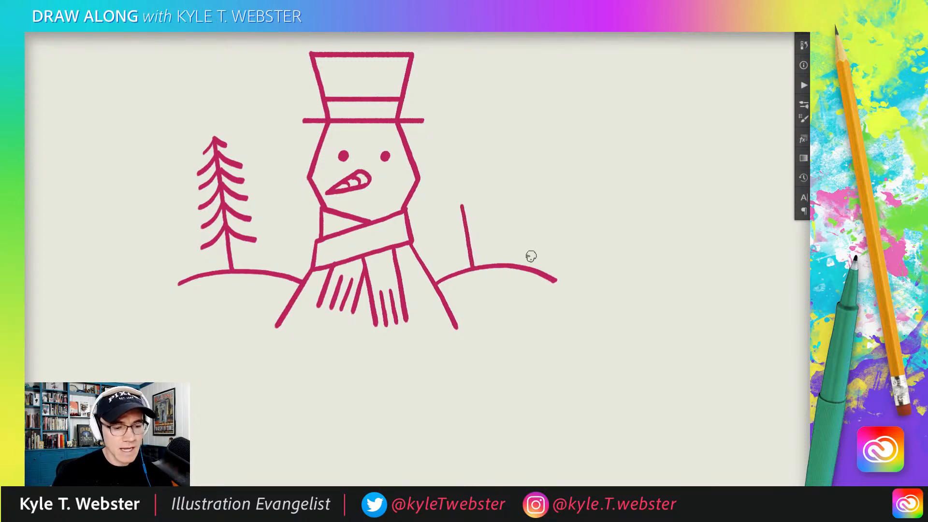
{"action": "left_click_drag", "start_coordinate": [521, 267], "coordinate": [523, 252]}
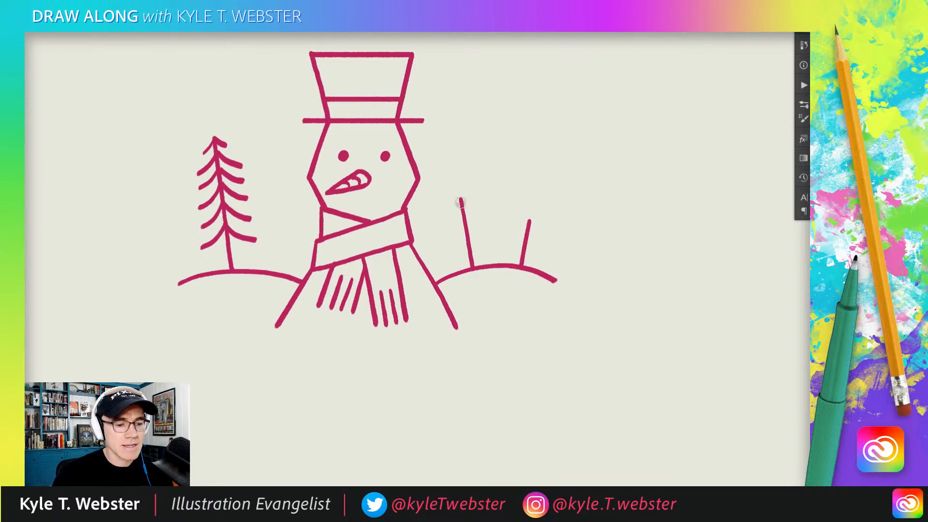
{"action": "mouse_move", "coordinate": [455, 211]}
{"action": "left_mouse_down"}
{"action": "mouse_move", "coordinate": [462, 198]}
{"action": "mouse_move", "coordinate": [472, 208]}
{"action": "mouse_move", "coordinate": [448, 235]}
{"action": "mouse_move", "coordinate": [483, 228]}
{"action": "mouse_move", "coordinate": [465, 242]}
{"action": "mouse_move", "coordinate": [485, 248]}
{"action": "left_mouse_up"}
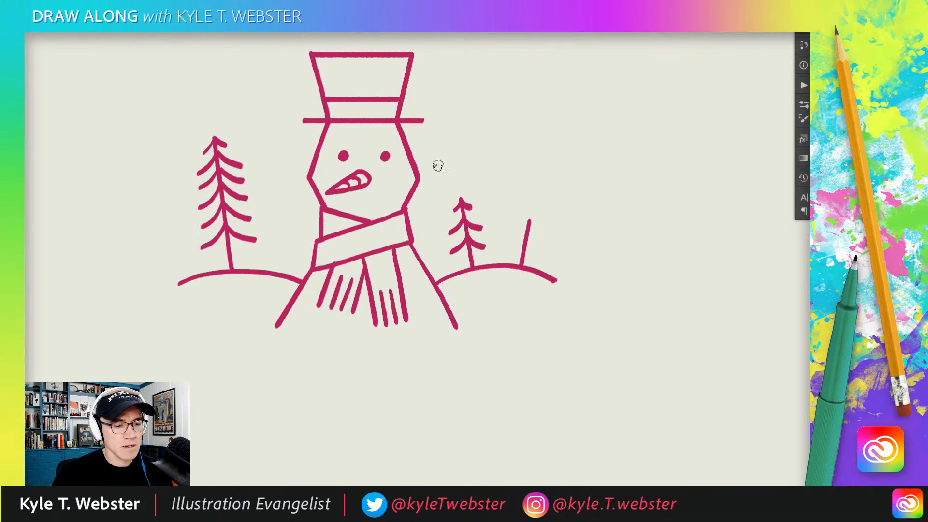
{"action": "mouse_move", "coordinate": [529, 223]}
{"action": "left_mouse_down"}
{"action": "mouse_move", "coordinate": [516, 234]}
{"action": "mouse_move", "coordinate": [536, 235]}
{"action": "mouse_move", "coordinate": [511, 249]}
{"action": "mouse_move", "coordinate": [543, 254]}
{"action": "left_mouse_up"}
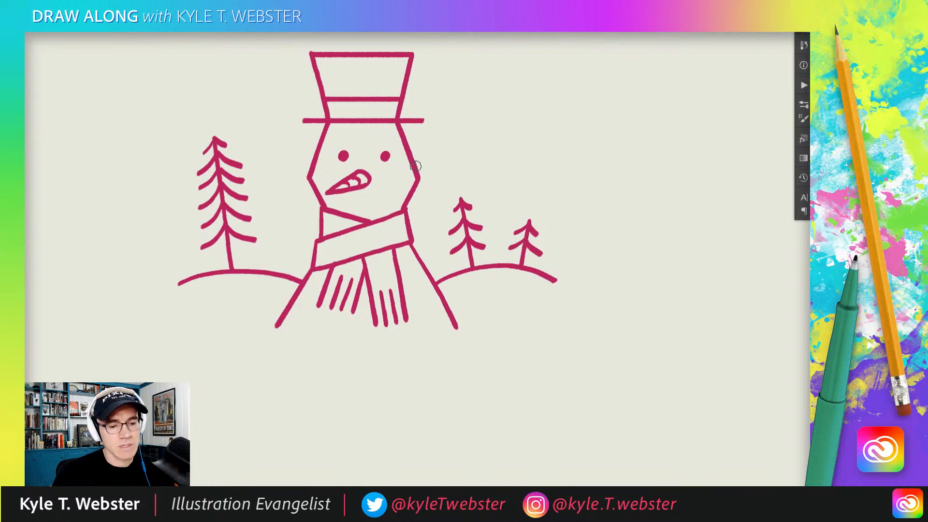
Step: Draw a small circle in the sky above the two small pines
{"action": "left_click_drag", "start_coordinate": [286, 316], "coordinate": [344, 321]}
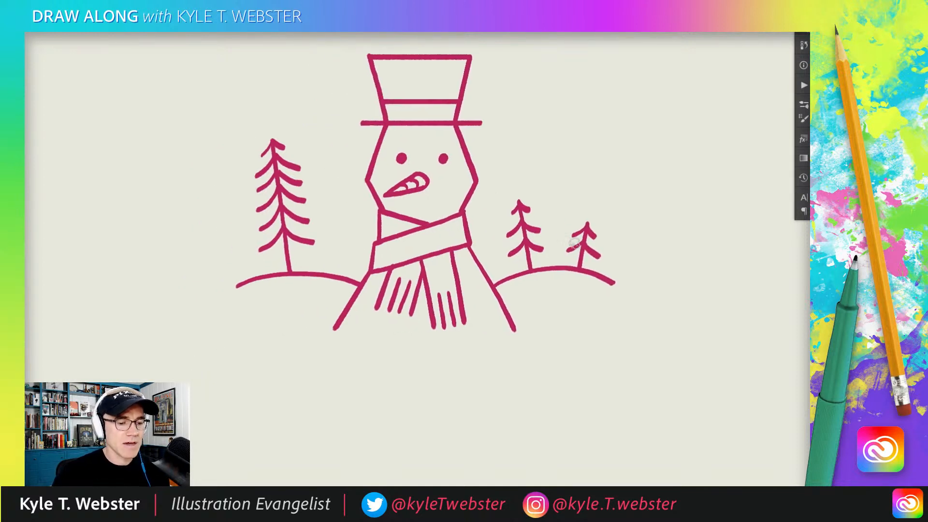
{"action": "left_click_drag", "start_coordinate": [276, 286], "coordinate": [275, 291]}
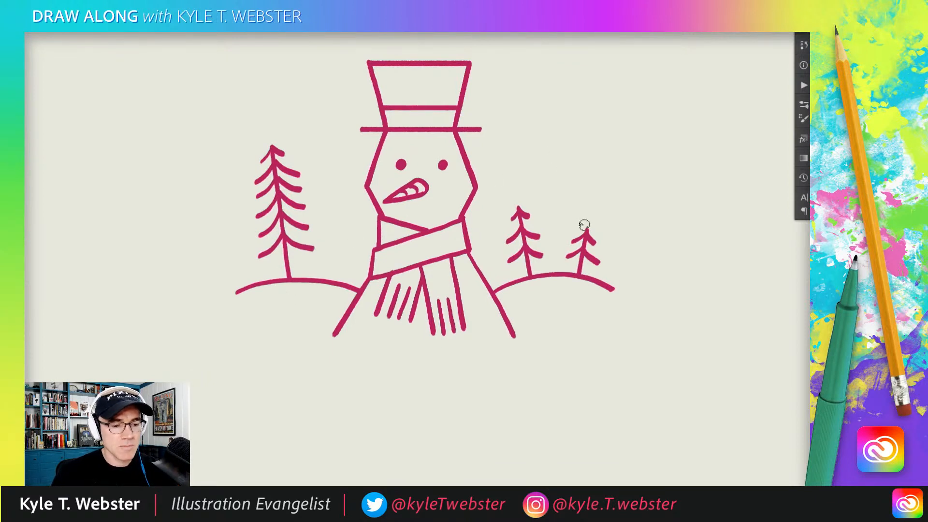
{"action": "mouse_move", "coordinate": [556, 140]}
{"action": "left_mouse_down"}
{"action": "mouse_move", "coordinate": [542, 168]}
{"action": "mouse_move", "coordinate": [559, 168]}
{"action": "mouse_move", "coordinate": [556, 138]}
{"action": "left_mouse_up"}
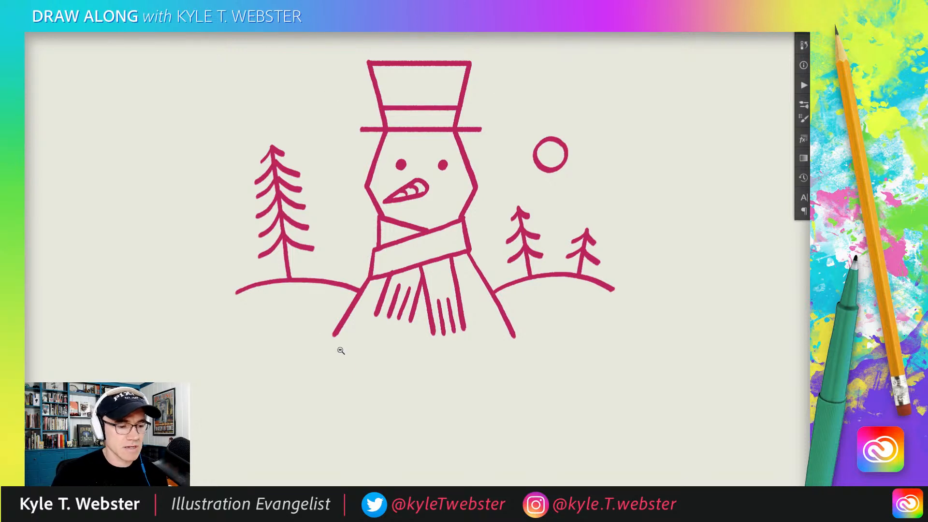
Step: Move the snowman scene to the right side of the canvas, beside the colour swatches
{"action": "left_click_drag", "start_coordinate": [346, 353], "coordinate": [301, 360]}
{"action": "left_click_drag", "start_coordinate": [304, 354], "coordinate": [337, 333]}
{"action": "mouse_move", "coordinate": [329, 294]}
{"action": "left_mouse_down"}
{"action": "mouse_move", "coordinate": [534, 286]}
{"action": "mouse_move", "coordinate": [525, 275]}
{"action": "left_mouse_up"}
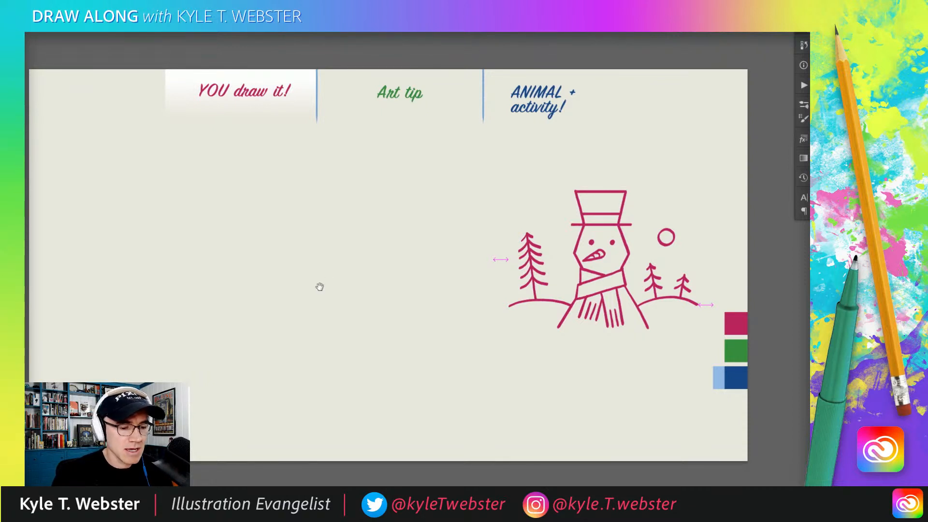
Step: Show the green tabletop still life for the "Art tip" part and move it left, clear of the snowman scene
{"action": "left_click_drag", "start_coordinate": [319, 286], "coordinate": [342, 286]}
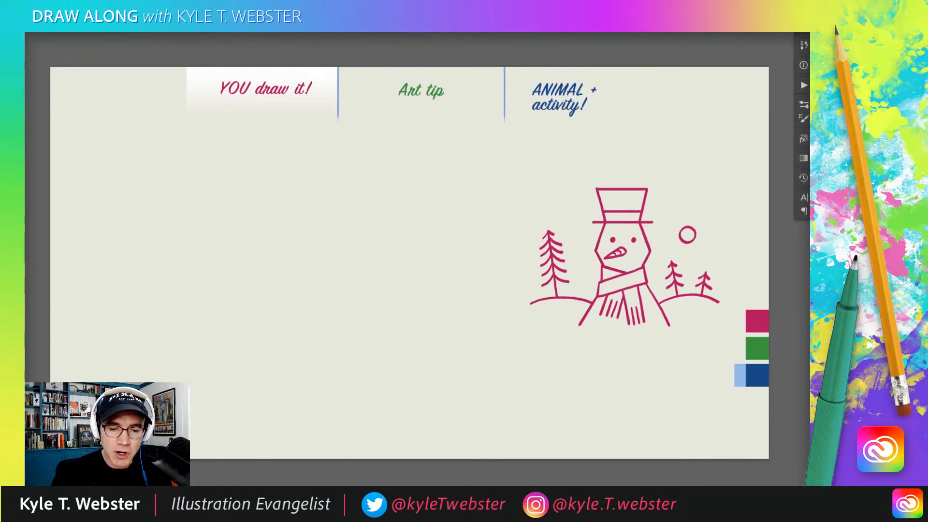
{"action": "key", "text": "ctrl+z"}
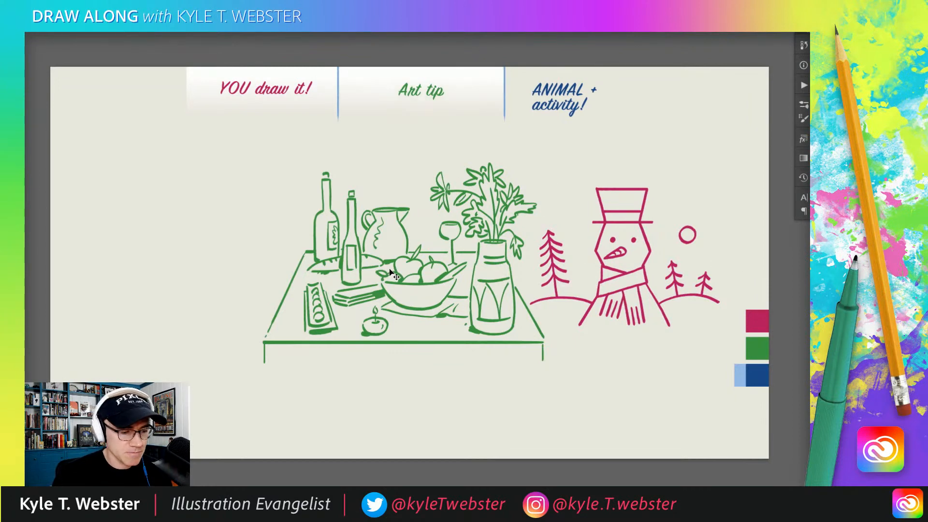
{"action": "left_click_drag", "start_coordinate": [394, 275], "coordinate": [347, 275]}
Step: Fade the green still-life drawing to 40% opacity
{"action": "left_click", "coordinate": [315, 305]}
{"action": "left_click_drag", "start_coordinate": [297, 311], "coordinate": [310, 326]}
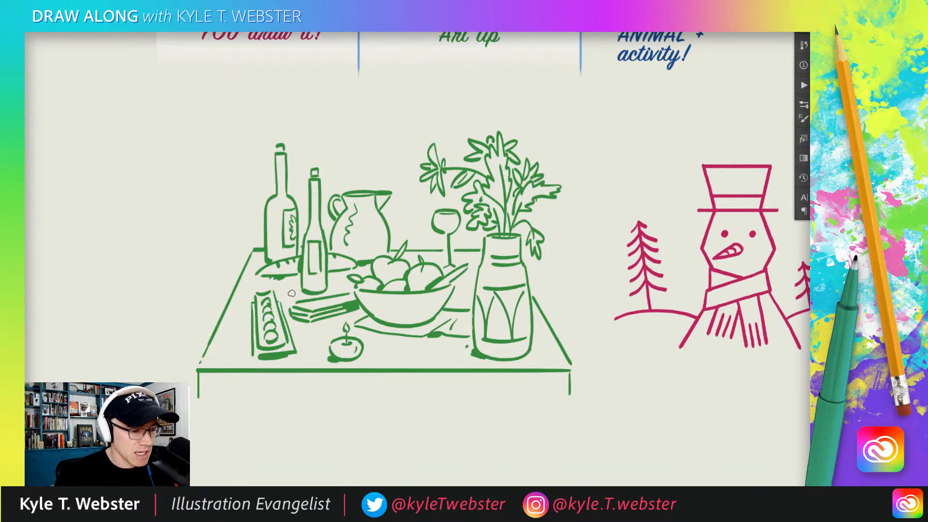
{"action": "left_click_drag", "start_coordinate": [230, 293], "coordinate": [242, 301]}
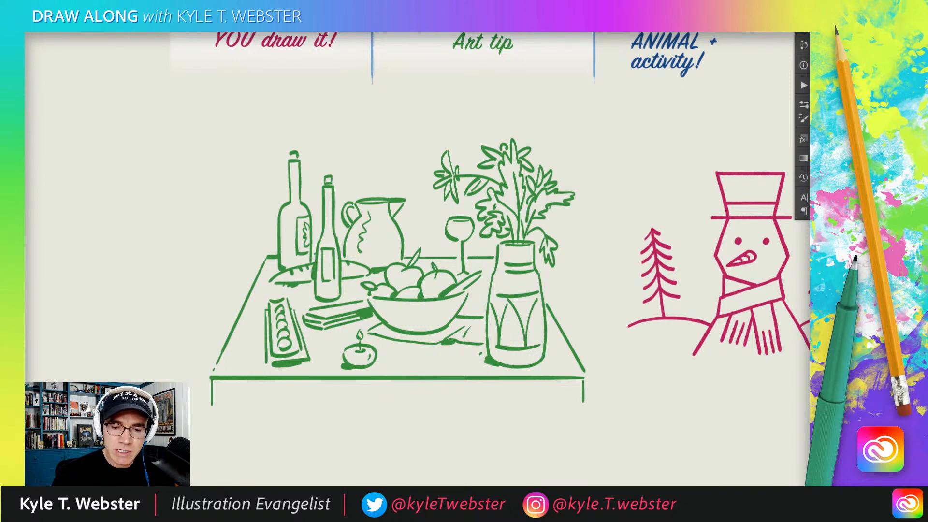
{"action": "type", "text": "40"}
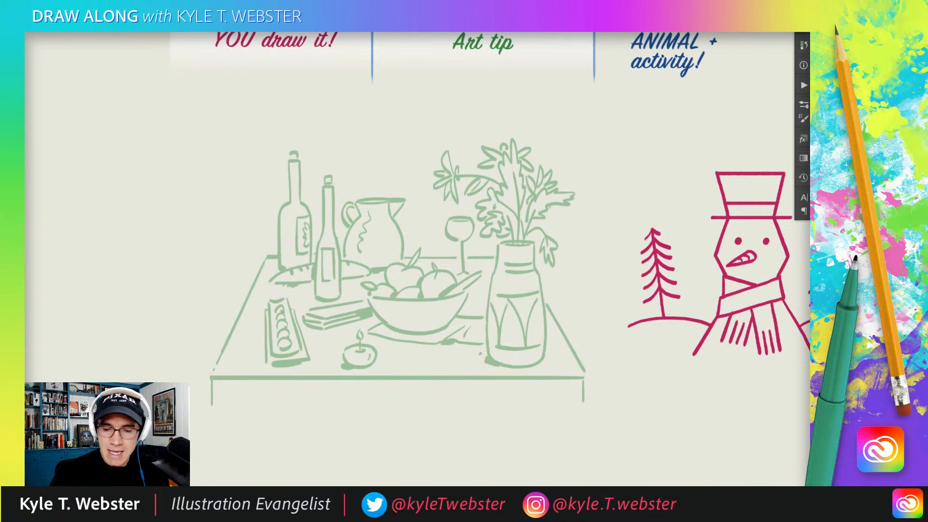
{"action": "scroll", "coordinate": [368, 316], "scroll_direction": "right", "scroll_amount": 3}
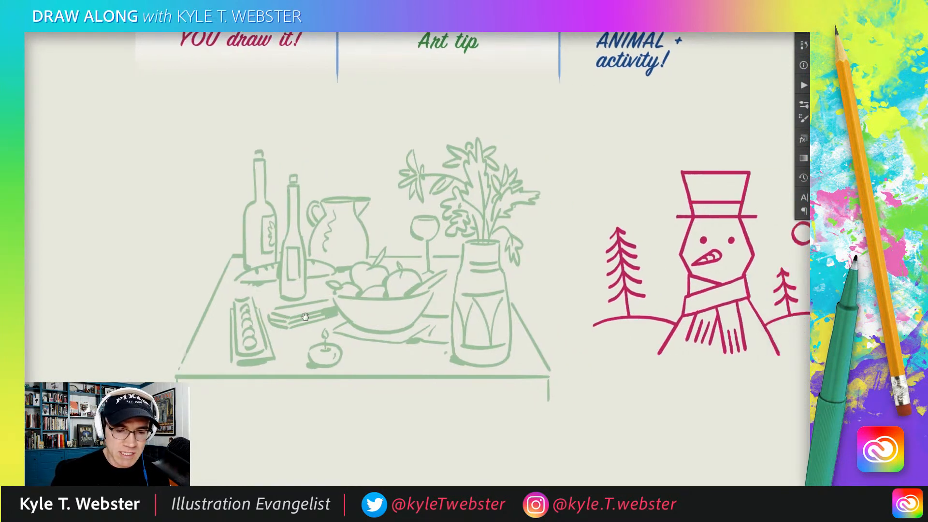
{"action": "scroll", "coordinate": [441, 383], "scroll_direction": "left", "scroll_amount": 5}
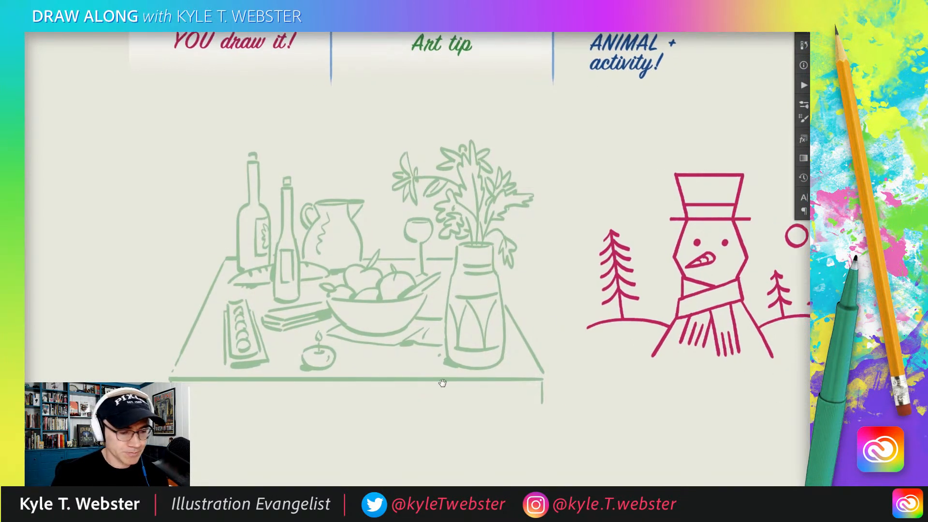
{"action": "left_click_drag", "start_coordinate": [244, 156], "coordinate": [251, 282]}
{"action": "key", "text": "ctrl+z"}
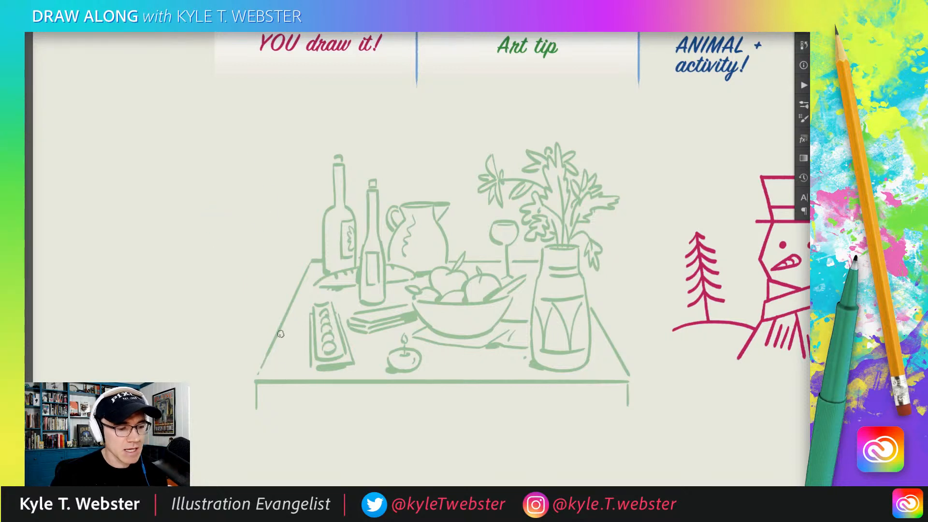
Step: Trace a heavy blue outline around the bottles, bread and jug as one group, and another around the fruit bowl, cloth and flower vase
{"action": "scroll", "coordinate": [237, 279], "scroll_direction": "right", "scroll_amount": 3}
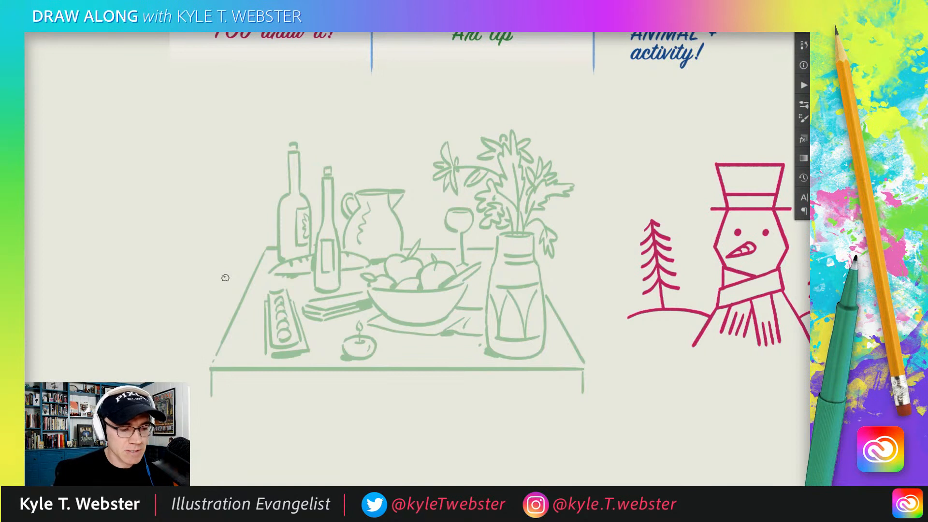
{"action": "left_click_drag", "start_coordinate": [266, 250], "coordinate": [281, 240]}
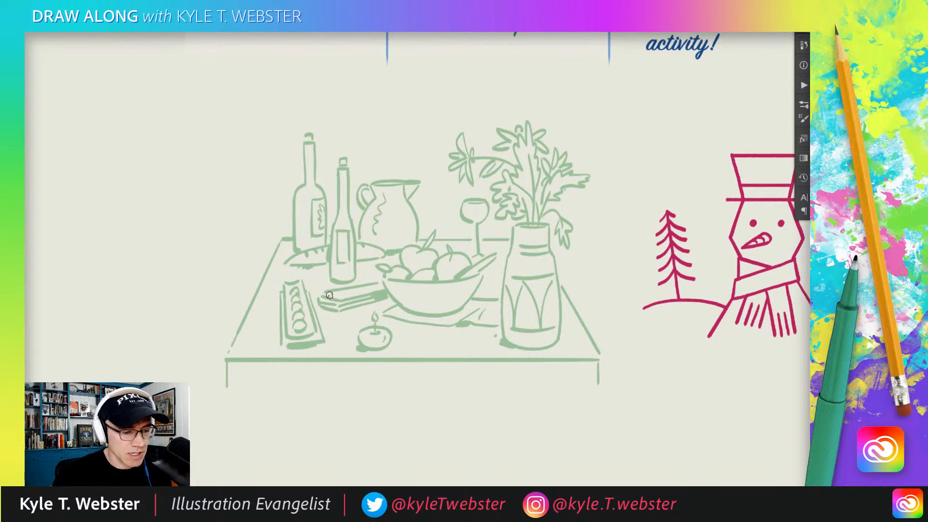
{"action": "left_click_drag", "start_coordinate": [275, 245], "coordinate": [342, 241]}
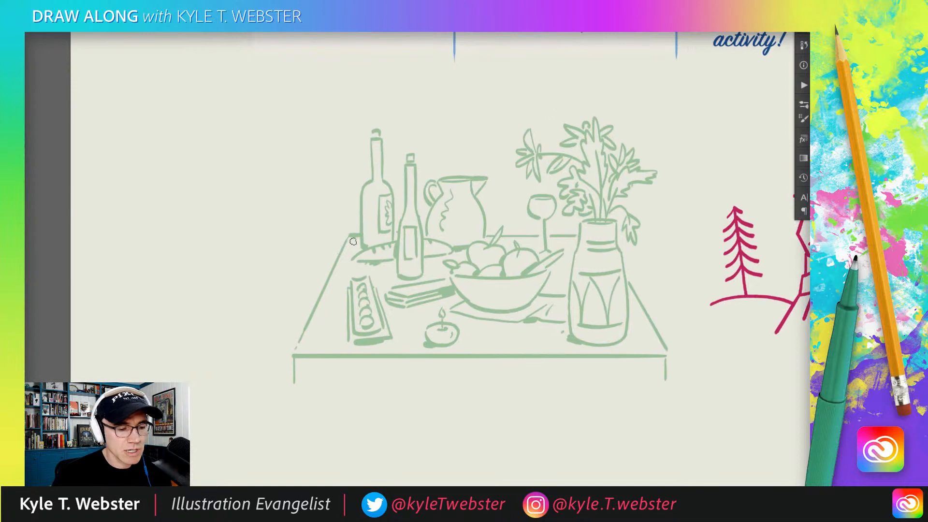
{"action": "mouse_move", "coordinate": [423, 277]}
{"action": "left_mouse_down"}
{"action": "mouse_move", "coordinate": [431, 247]}
{"action": "mouse_move", "coordinate": [422, 258]}
{"action": "mouse_move", "coordinate": [484, 237]}
{"action": "mouse_move", "coordinate": [468, 163]}
{"action": "mouse_move", "coordinate": [462, 176]}
{"action": "mouse_move", "coordinate": [429, 181]}
{"action": "mouse_move", "coordinate": [421, 194]}
{"action": "mouse_move", "coordinate": [438, 197]}
{"action": "mouse_move", "coordinate": [425, 232]}
{"action": "mouse_move", "coordinate": [416, 157]}
{"action": "mouse_move", "coordinate": [399, 160]}
{"action": "mouse_move", "coordinate": [403, 152]}
{"action": "mouse_move", "coordinate": [401, 230]}
{"action": "mouse_move", "coordinate": [382, 131]}
{"action": "mouse_move", "coordinate": [370, 132]}
{"action": "mouse_move", "coordinate": [362, 210]}
{"action": "mouse_move", "coordinate": [368, 248]}
{"action": "mouse_move", "coordinate": [352, 262]}
{"action": "mouse_move", "coordinate": [398, 258]}
{"action": "mouse_move", "coordinate": [400, 277]}
{"action": "mouse_move", "coordinate": [425, 276]}
{"action": "left_mouse_up"}
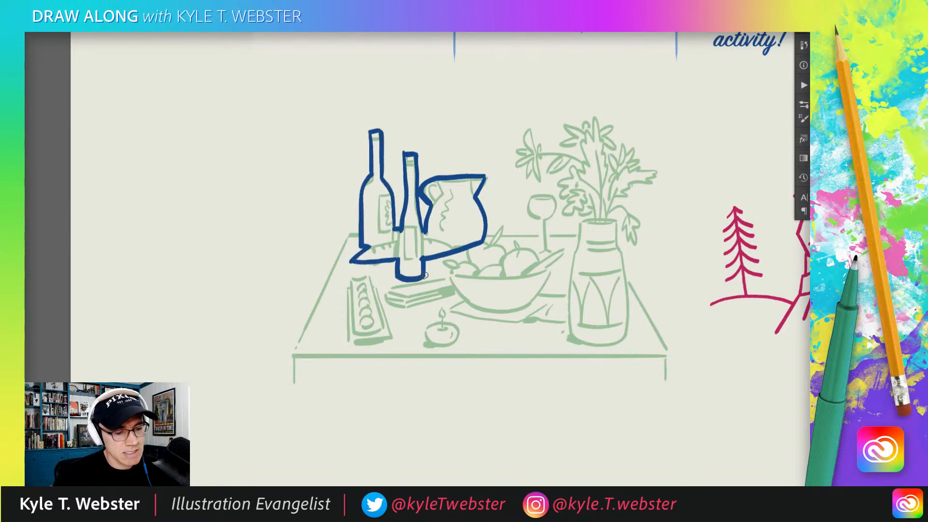
{"action": "left_click_drag", "start_coordinate": [311, 259], "coordinate": [264, 252]}
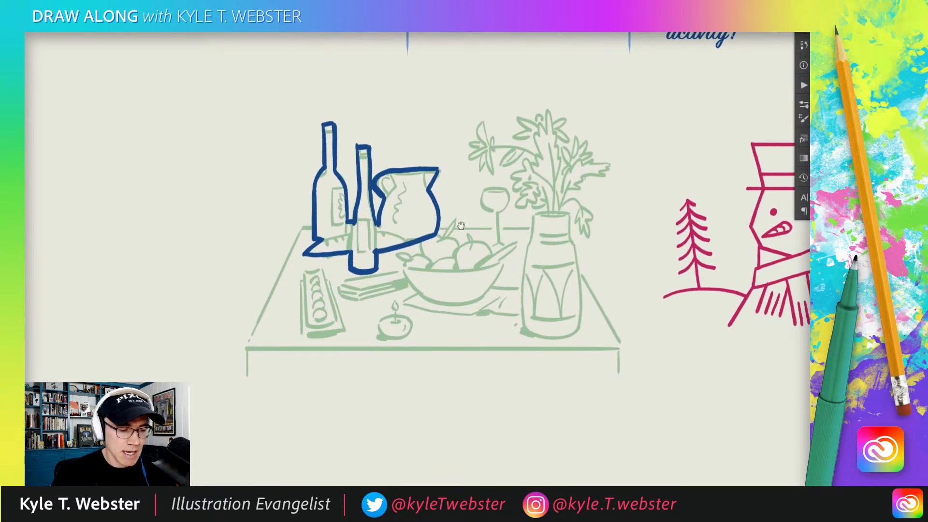
{"action": "mouse_move", "coordinate": [491, 249]}
{"action": "left_mouse_down"}
{"action": "mouse_move", "coordinate": [446, 237]}
{"action": "mouse_move", "coordinate": [457, 221]}
{"action": "mouse_move", "coordinate": [423, 243]}
{"action": "mouse_move", "coordinate": [422, 255]}
{"action": "mouse_move", "coordinate": [397, 254]}
{"action": "mouse_move", "coordinate": [424, 297]}
{"action": "mouse_move", "coordinate": [404, 303]}
{"action": "mouse_move", "coordinate": [525, 318]}
{"action": "mouse_move", "coordinate": [532, 336]}
{"action": "mouse_move", "coordinate": [554, 341]}
{"action": "mouse_move", "coordinate": [576, 332]}
{"action": "mouse_move", "coordinate": [569, 216]}
{"action": "mouse_move", "coordinate": [583, 236]}
{"action": "mouse_move", "coordinate": [595, 212]}
{"action": "mouse_move", "coordinate": [575, 185]}
{"action": "mouse_move", "coordinate": [603, 179]}
{"action": "mouse_move", "coordinate": [568, 122]}
{"action": "mouse_move", "coordinate": [536, 112]}
{"action": "mouse_move", "coordinate": [515, 122]}
{"action": "mouse_move", "coordinate": [534, 151]}
{"action": "mouse_move", "coordinate": [495, 146]}
{"action": "mouse_move", "coordinate": [488, 125]}
{"action": "mouse_move", "coordinate": [474, 134]}
{"action": "mouse_move", "coordinate": [471, 162]}
{"action": "mouse_move", "coordinate": [511, 154]}
{"action": "mouse_move", "coordinate": [520, 207]}
{"action": "mouse_move", "coordinate": [537, 206]}
{"action": "mouse_move", "coordinate": [522, 284]}
{"action": "mouse_move", "coordinate": [500, 269]}
{"action": "mouse_move", "coordinate": [518, 244]}
{"action": "mouse_move", "coordinate": [491, 254]}
{"action": "left_mouse_up"}
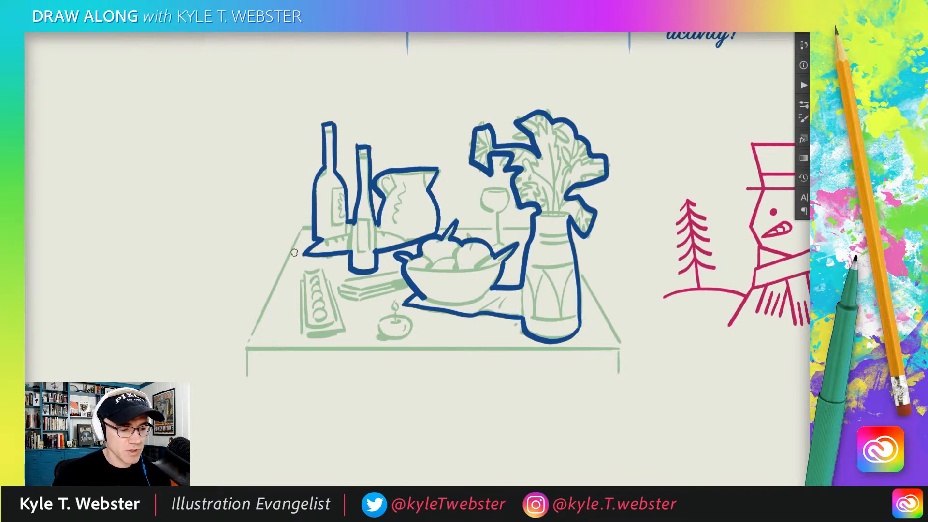
Step: Trace separate blue outlines around the rectangular tray, the flat stacked box, the candle and the wine glass
{"action": "mouse_move", "coordinate": [347, 331]}
{"action": "left_mouse_down"}
{"action": "mouse_move", "coordinate": [326, 271]}
{"action": "mouse_move", "coordinate": [301, 273]}
{"action": "mouse_move", "coordinate": [299, 334]}
{"action": "mouse_move", "coordinate": [346, 333]}
{"action": "left_mouse_up"}
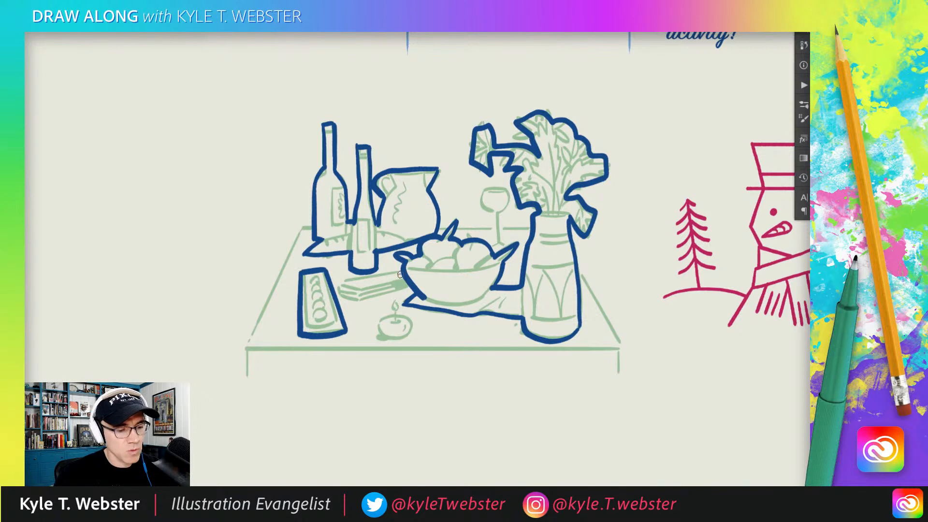
{"action": "mouse_move", "coordinate": [401, 274]}
{"action": "left_mouse_down"}
{"action": "mouse_move", "coordinate": [346, 283]}
{"action": "mouse_move", "coordinate": [344, 293]}
{"action": "mouse_move", "coordinate": [359, 301]}
{"action": "mouse_move", "coordinate": [408, 287]}
{"action": "left_mouse_up"}
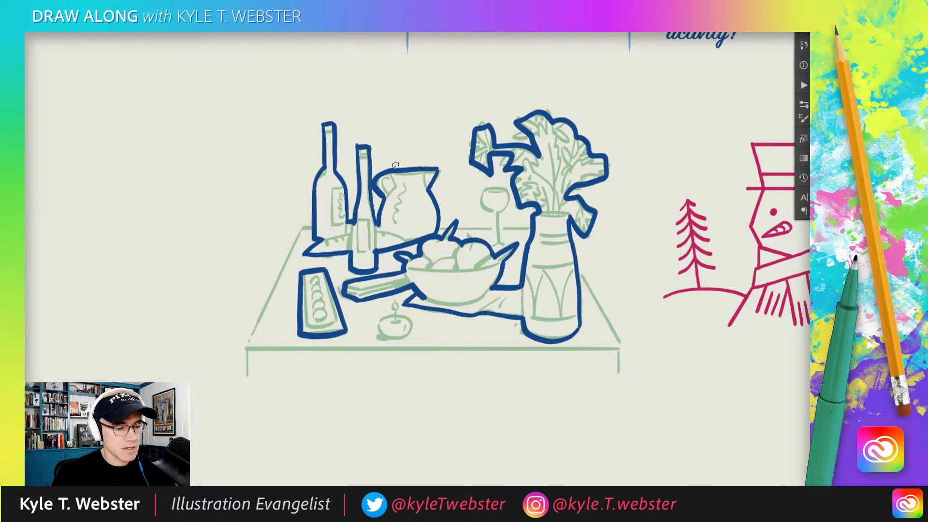
{"action": "mouse_move", "coordinate": [401, 320]}
{"action": "left_mouse_down"}
{"action": "mouse_move", "coordinate": [381, 330]}
{"action": "mouse_move", "coordinate": [399, 337]}
{"action": "mouse_move", "coordinate": [402, 317]}
{"action": "left_mouse_up"}
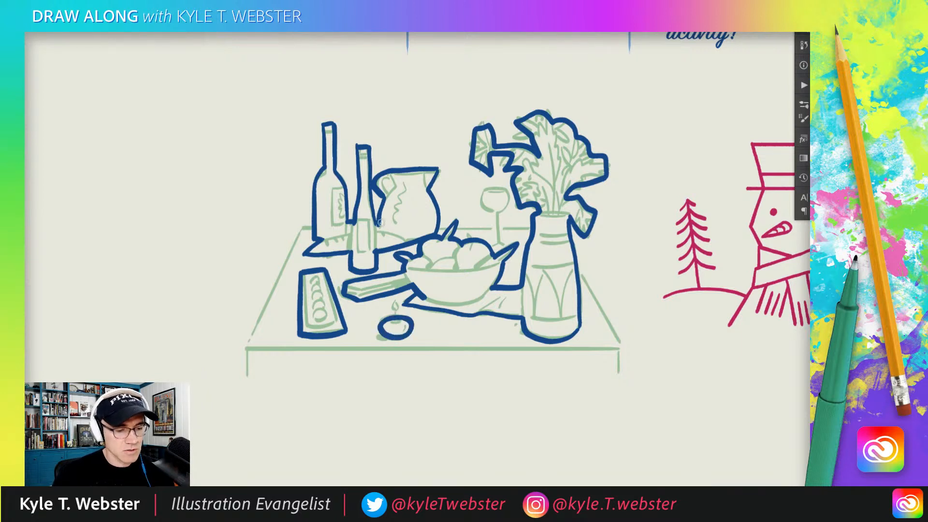
{"action": "mouse_move", "coordinate": [503, 245]}
{"action": "left_mouse_down"}
{"action": "mouse_move", "coordinate": [497, 210]}
{"action": "mouse_move", "coordinate": [508, 188]}
{"action": "mouse_move", "coordinate": [480, 193]}
{"action": "mouse_move", "coordinate": [497, 213]}
{"action": "left_mouse_up"}
{"action": "left_click_drag", "start_coordinate": [245, 241], "coordinate": [209, 251]}
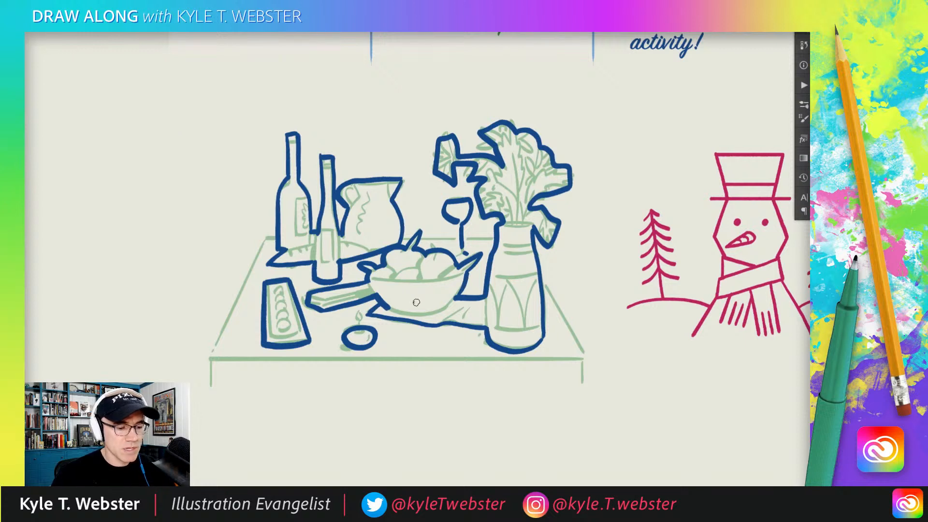
{"action": "left_click_drag", "start_coordinate": [489, 246], "coordinate": [524, 238]}
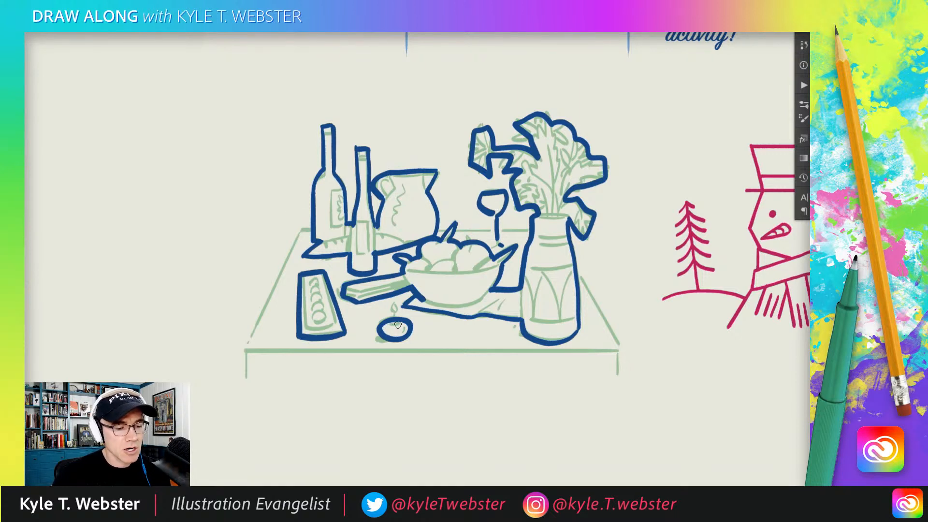
Step: Try small blue marks inside the wine glass and the candle outline, and undo them
{"action": "mouse_move", "coordinate": [481, 239]}
{"action": "left_mouse_down"}
{"action": "mouse_move", "coordinate": [421, 254]}
{"action": "mouse_move", "coordinate": [359, 309]}
{"action": "mouse_move", "coordinate": [396, 328]}
{"action": "left_mouse_up"}
{"action": "key", "text": "ctrl+z"}
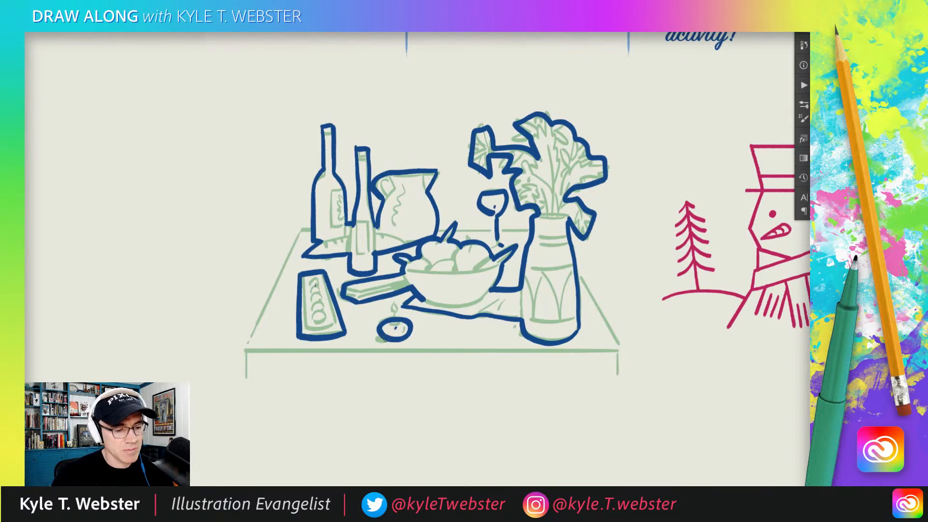
{"action": "key", "text": "ctrl+z"}
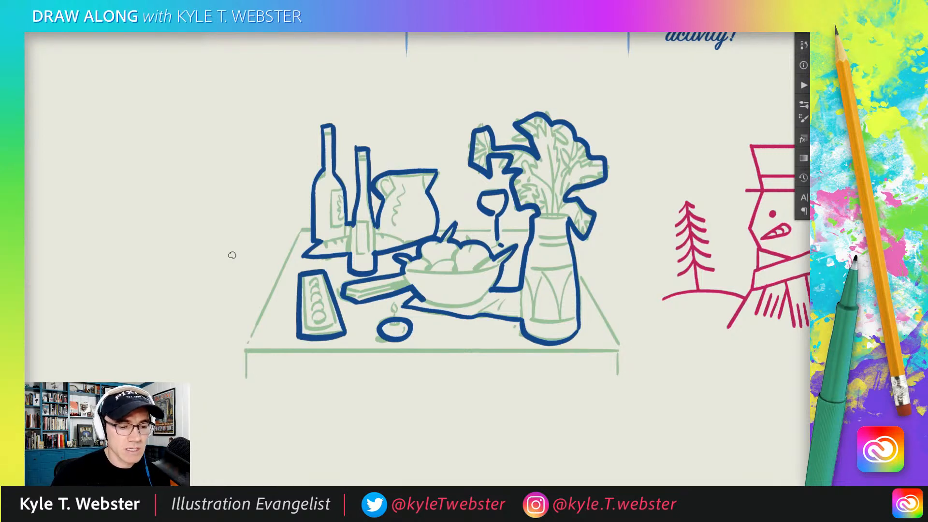
Step: Undo the blue wine-glass outline and restore it
{"action": "key", "text": "ctrl+z"}
{"action": "key", "text": "ctrl+z"}
{"action": "key", "text": "ctrl+z"}
{"action": "key", "text": "ctrl+z"}
{"action": "key", "text": "ctrl+z"}
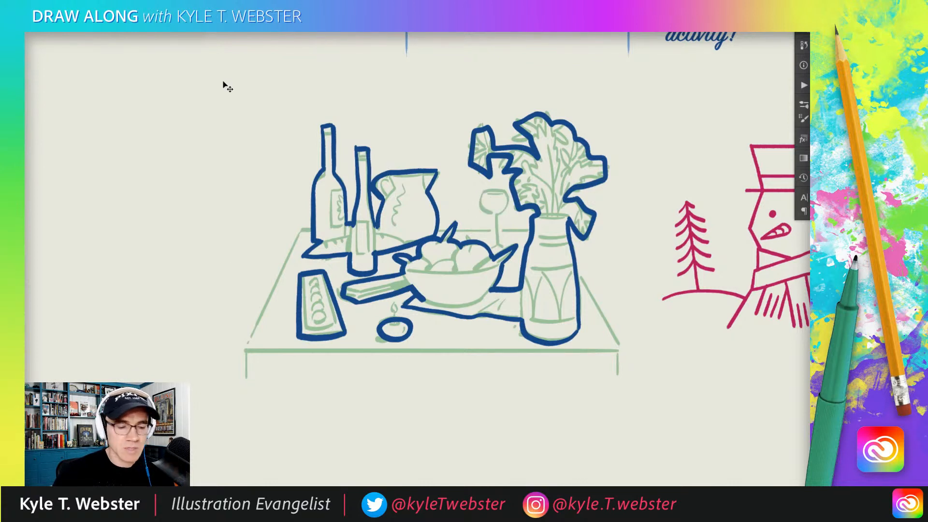
{"action": "key", "text": "ctrl+shift+z"}
{"action": "key", "text": "ctrl+shift+z"}
{"action": "key", "text": "ctrl+shift+z"}
{"action": "key", "text": "ctrl+shift+z"}
{"action": "key", "text": "ctrl+shift+z"}
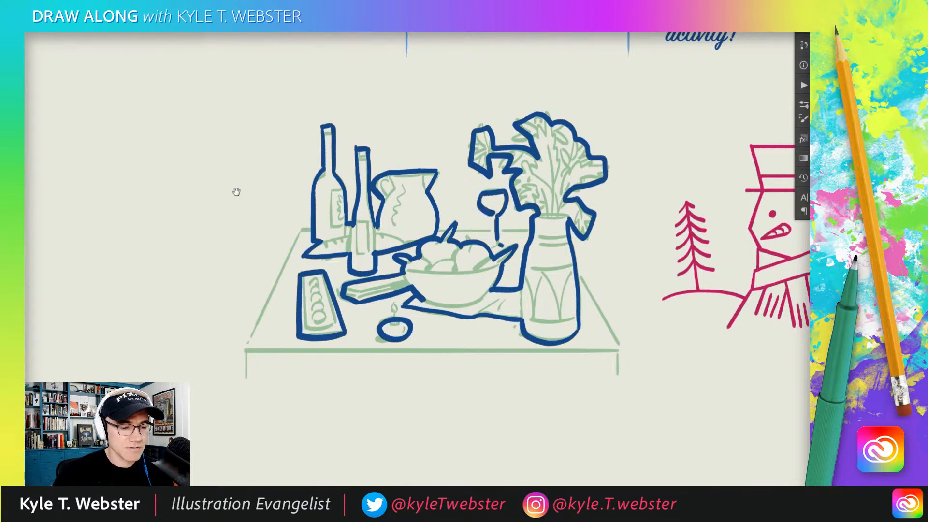
Step: Sketch a small blue vase with stems and a scalloped bouquet in the empty area left of the still life
{"action": "mouse_move", "coordinate": [213, 281]}
{"action": "left_mouse_down"}
{"action": "mouse_move", "coordinate": [371, 273]}
{"action": "mouse_move", "coordinate": [328, 275]}
{"action": "mouse_move", "coordinate": [344, 294]}
{"action": "mouse_move", "coordinate": [341, 244]}
{"action": "left_mouse_up"}
{"action": "mouse_move", "coordinate": [310, 298]}
{"action": "left_mouse_down"}
{"action": "mouse_move", "coordinate": [313, 246]}
{"action": "mouse_move", "coordinate": [341, 243]}
{"action": "mouse_move", "coordinate": [355, 201]}
{"action": "mouse_move", "coordinate": [329, 178]}
{"action": "mouse_move", "coordinate": [296, 208]}
{"action": "mouse_move", "coordinate": [316, 242]}
{"action": "mouse_move", "coordinate": [330, 243]}
{"action": "left_mouse_up"}
{"action": "mouse_move", "coordinate": [325, 220]}
{"action": "left_mouse_down"}
{"action": "mouse_move", "coordinate": [325, 243]}
{"action": "mouse_move", "coordinate": [309, 220]}
{"action": "left_mouse_up"}
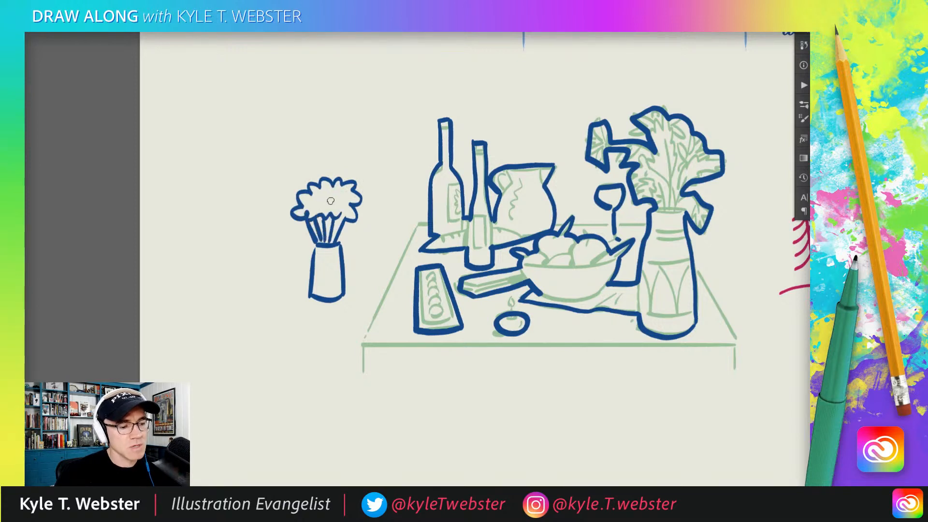
Step: Sketch a bowl of fruit, a single small fruit behind it and a bottle, each standing apart beside the small bouquet vase
{"action": "mouse_move", "coordinate": [282, 285]}
{"action": "left_mouse_down"}
{"action": "mouse_move", "coordinate": [315, 284]}
{"action": "mouse_move", "coordinate": [275, 263]}
{"action": "mouse_move", "coordinate": [304, 279]}
{"action": "left_mouse_up"}
{"action": "mouse_move", "coordinate": [323, 256]}
{"action": "left_mouse_down"}
{"action": "mouse_move", "coordinate": [294, 248]}
{"action": "mouse_move", "coordinate": [245, 274]}
{"action": "left_mouse_up"}
{"action": "mouse_move", "coordinate": [258, 226]}
{"action": "left_mouse_down"}
{"action": "mouse_move", "coordinate": [265, 270]}
{"action": "mouse_move", "coordinate": [244, 271]}
{"action": "left_mouse_up"}
{"action": "mouse_move", "coordinate": [257, 227]}
{"action": "left_mouse_down"}
{"action": "mouse_move", "coordinate": [252, 212]}
{"action": "mouse_move", "coordinate": [245, 228]}
{"action": "mouse_move", "coordinate": [307, 238]}
{"action": "mouse_move", "coordinate": [300, 227]}
{"action": "left_mouse_up"}
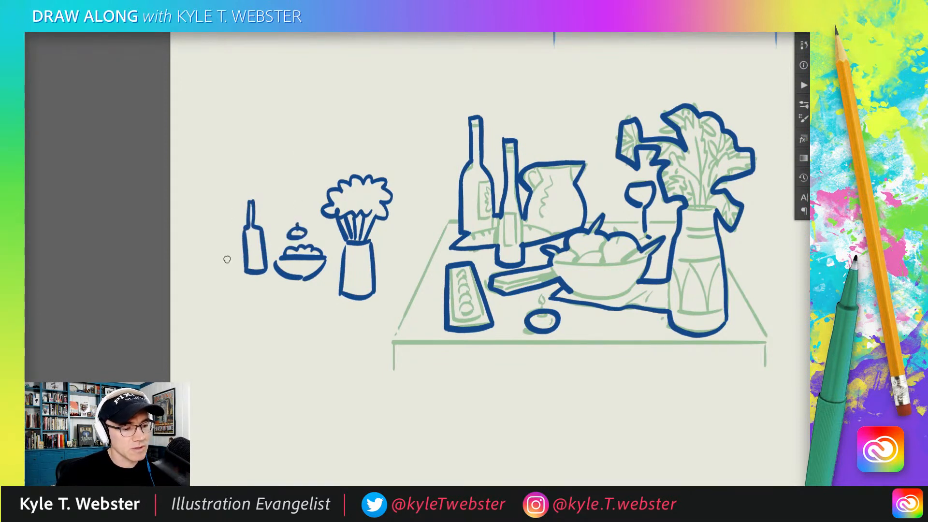
Step: Add a slanted four-sided tray and a curved loaf to the small sketch, and draw the back and side edges of its table
{"action": "mouse_move", "coordinate": [232, 264]}
{"action": "left_mouse_down"}
{"action": "mouse_move", "coordinate": [219, 297]}
{"action": "mouse_move", "coordinate": [221, 262]}
{"action": "mouse_move", "coordinate": [201, 295]}
{"action": "mouse_move", "coordinate": [224, 297]}
{"action": "left_mouse_up"}
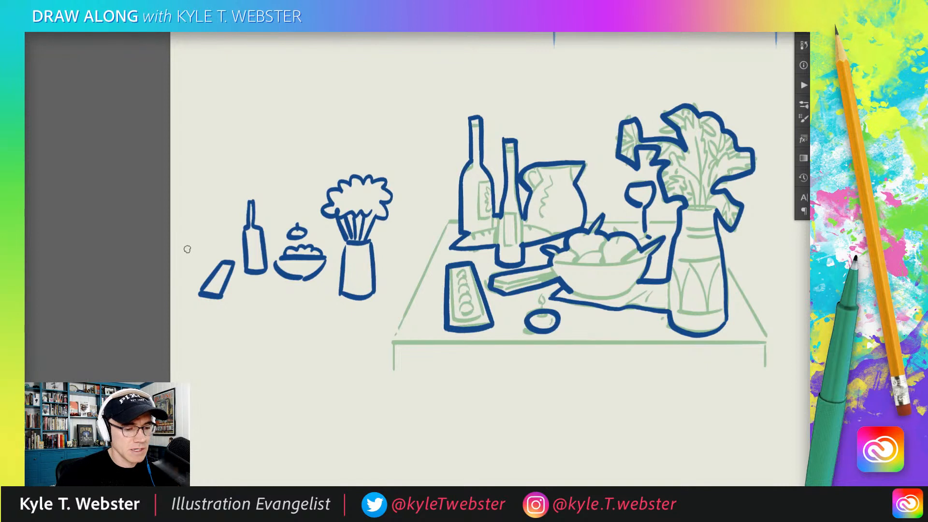
{"action": "mouse_move", "coordinate": [307, 306]}
{"action": "left_mouse_down"}
{"action": "mouse_move", "coordinate": [256, 290]}
{"action": "mouse_move", "coordinate": [249, 300]}
{"action": "left_mouse_up"}
{"action": "left_click_drag", "start_coordinate": [304, 310], "coordinate": [249, 303]}
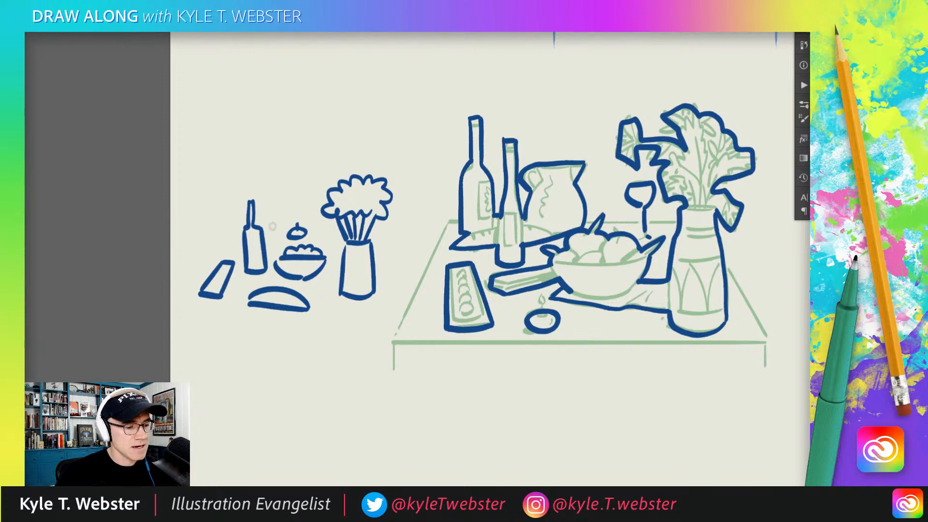
{"action": "mouse_move", "coordinate": [283, 216]}
{"action": "left_mouse_down"}
{"action": "mouse_move", "coordinate": [216, 221]}
{"action": "mouse_move", "coordinate": [191, 265]}
{"action": "mouse_move", "coordinate": [320, 213]}
{"action": "left_mouse_up"}
{"action": "left_click_drag", "start_coordinate": [378, 227], "coordinate": [417, 268]}
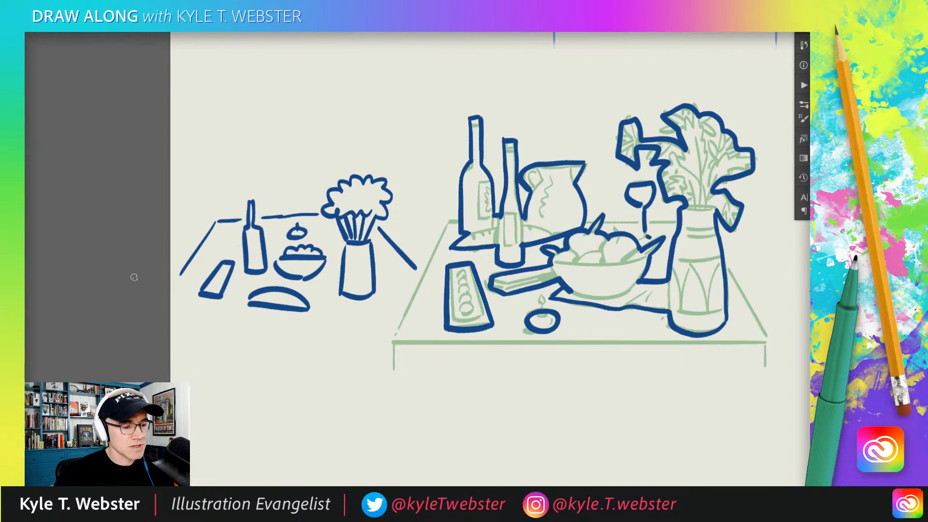
Step: Circle the separate objects of the small sketch with thin ovals, and undo the ovals
{"action": "mouse_move", "coordinate": [377, 167]}
{"action": "left_mouse_down"}
{"action": "mouse_move", "coordinate": [358, 304]}
{"action": "mouse_move", "coordinate": [386, 171]}
{"action": "left_mouse_up"}
{"action": "mouse_move", "coordinate": [292, 228]}
{"action": "left_mouse_down"}
{"action": "mouse_move", "coordinate": [280, 264]}
{"action": "mouse_move", "coordinate": [317, 254]}
{"action": "left_mouse_up"}
{"action": "mouse_move", "coordinate": [269, 271]}
{"action": "left_mouse_down"}
{"action": "mouse_move", "coordinate": [237, 252]}
{"action": "mouse_move", "coordinate": [242, 295]}
{"action": "mouse_move", "coordinate": [309, 290]}
{"action": "mouse_move", "coordinate": [290, 286]}
{"action": "mouse_move", "coordinate": [344, 272]}
{"action": "mouse_move", "coordinate": [282, 265]}
{"action": "mouse_move", "coordinate": [216, 284]}
{"action": "left_mouse_up"}
{"action": "key", "text": "ctrl+z"}
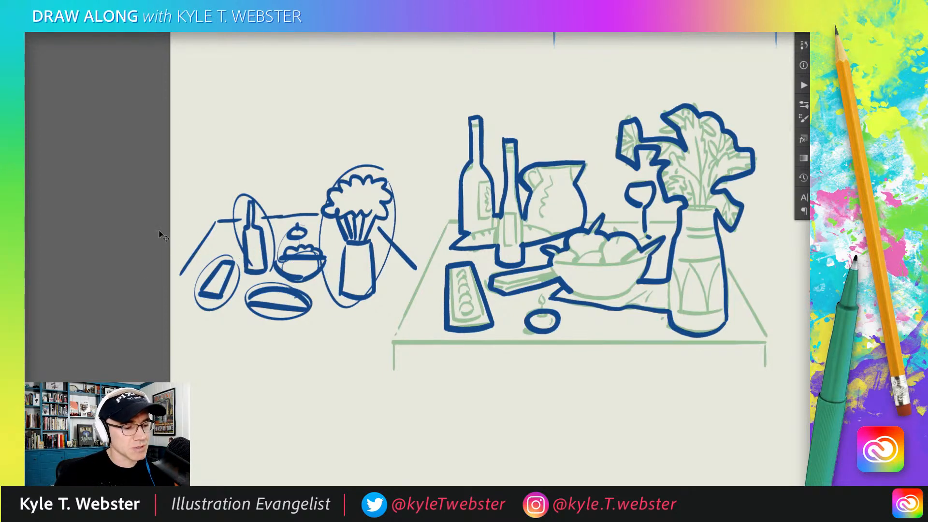
{"action": "key", "text": "ctrl+z"}
{"action": "key", "text": "ctrl+z"}
{"action": "key", "text": "ctrl+z"}
{"action": "key", "text": "ctrl+z"}
{"action": "key", "text": "ctrl+z"}
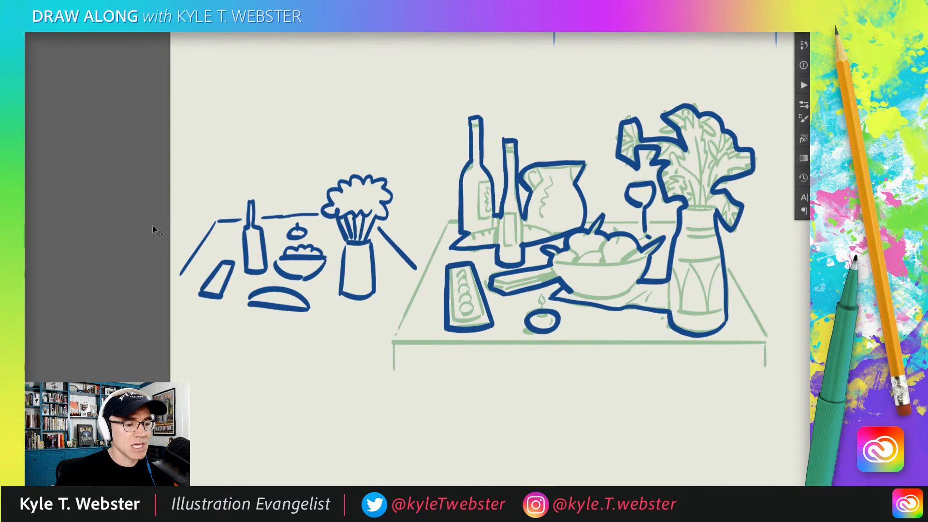
Step: Clear all the blue strokes, both the still-life outlines and the small side sketch, and deselect
{"action": "mouse_move", "coordinate": [226, 223]}
{"action": "left_mouse_down"}
{"action": "mouse_move", "coordinate": [246, 222]}
{"action": "mouse_move", "coordinate": [225, 223]}
{"action": "left_mouse_up"}
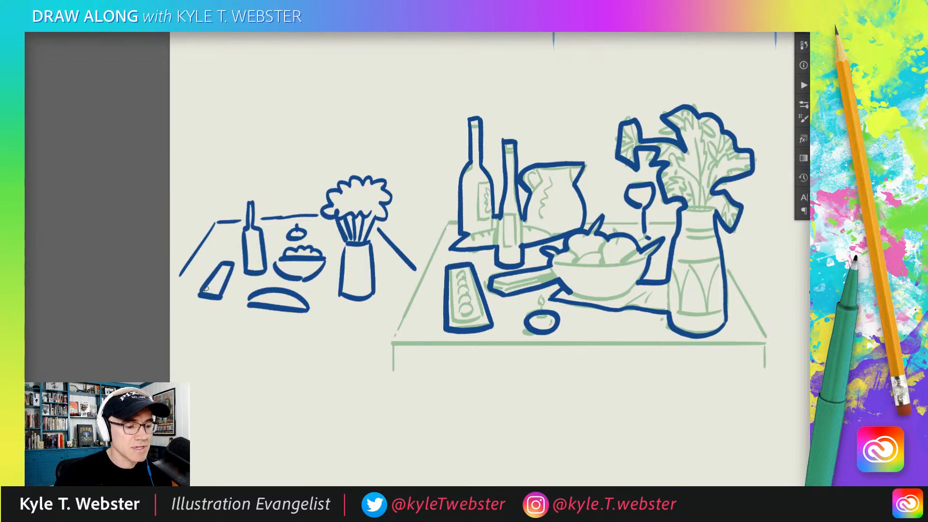
{"action": "left_click_drag", "start_coordinate": [327, 291], "coordinate": [259, 301]}
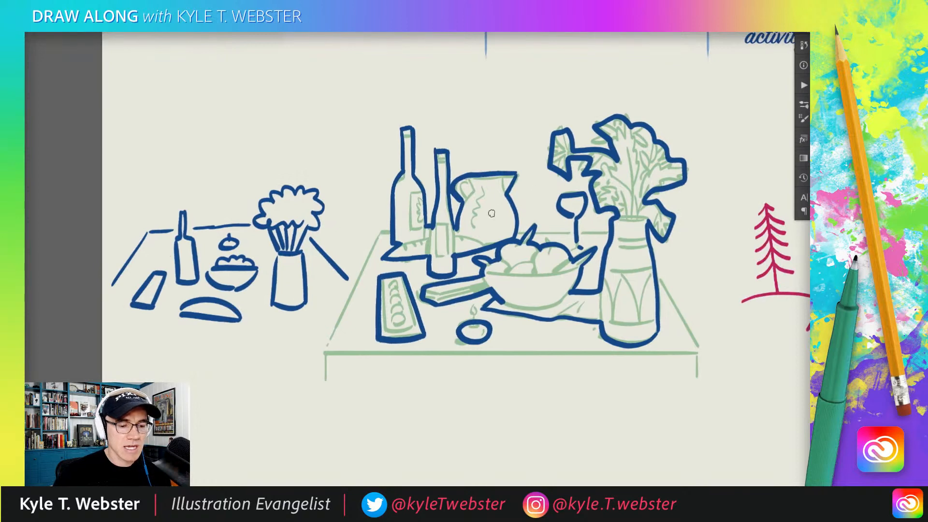
{"action": "scroll", "coordinate": [373, 334], "scroll_direction": "down", "scroll_amount": 2}
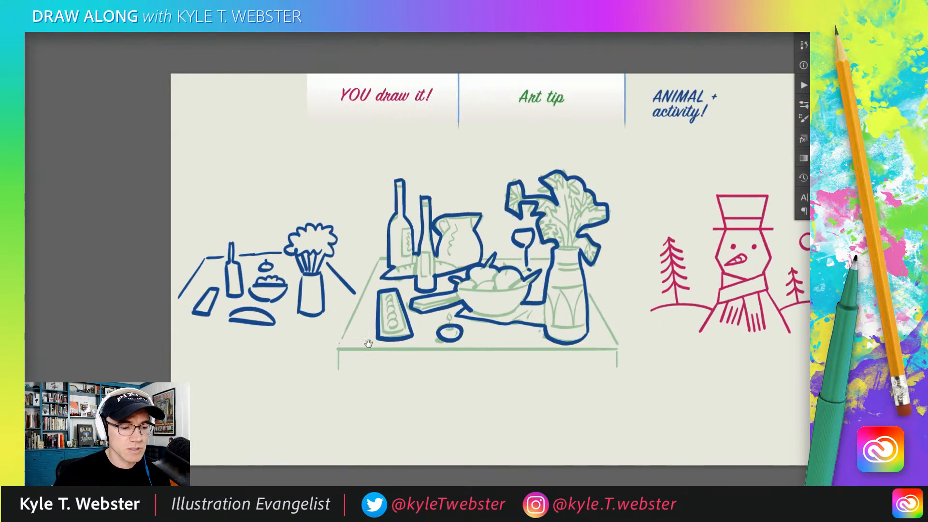
{"action": "scroll", "coordinate": [368, 344], "scroll_direction": "up", "scroll_amount": 2}
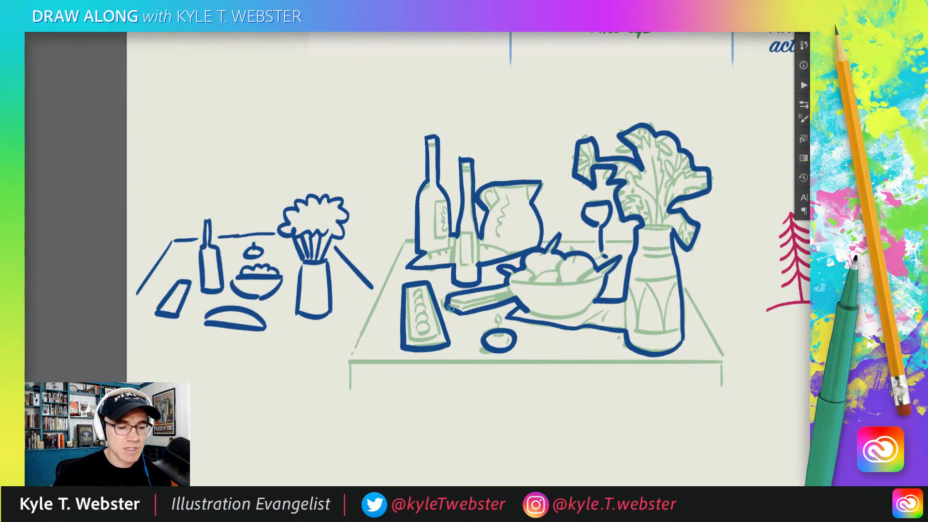
{"action": "left_click_drag", "start_coordinate": [400, 332], "coordinate": [371, 343]}
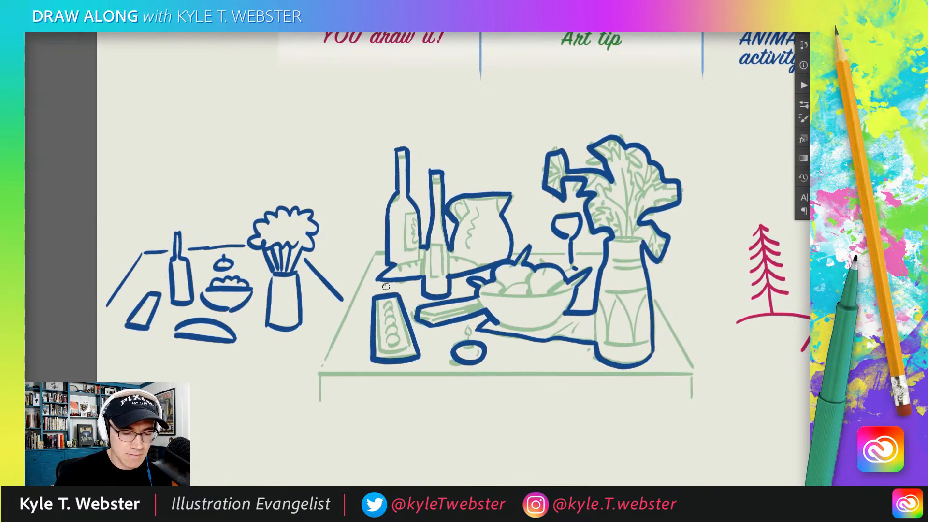
{"action": "left_click_drag", "start_coordinate": [204, 331], "coordinate": [220, 311]}
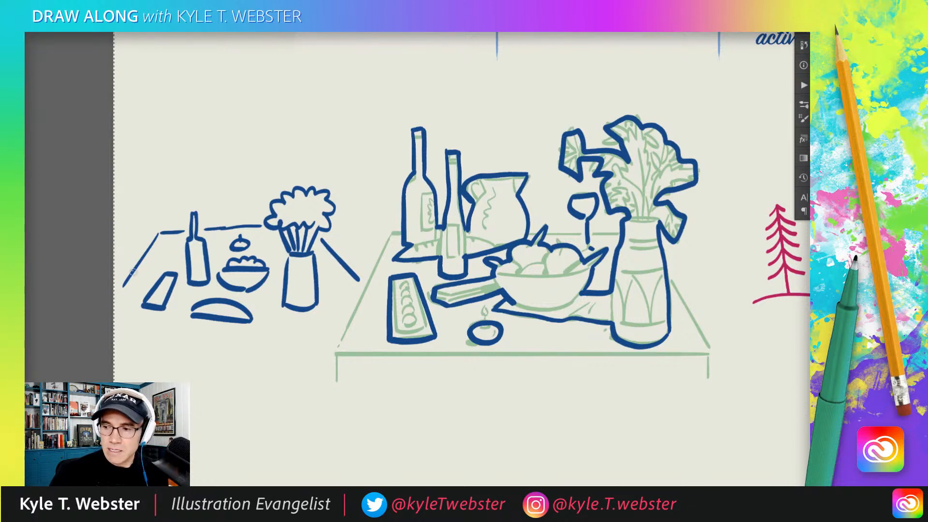
{"action": "key", "text": "Delete"}
{"action": "key", "text": "ctrl+d"}
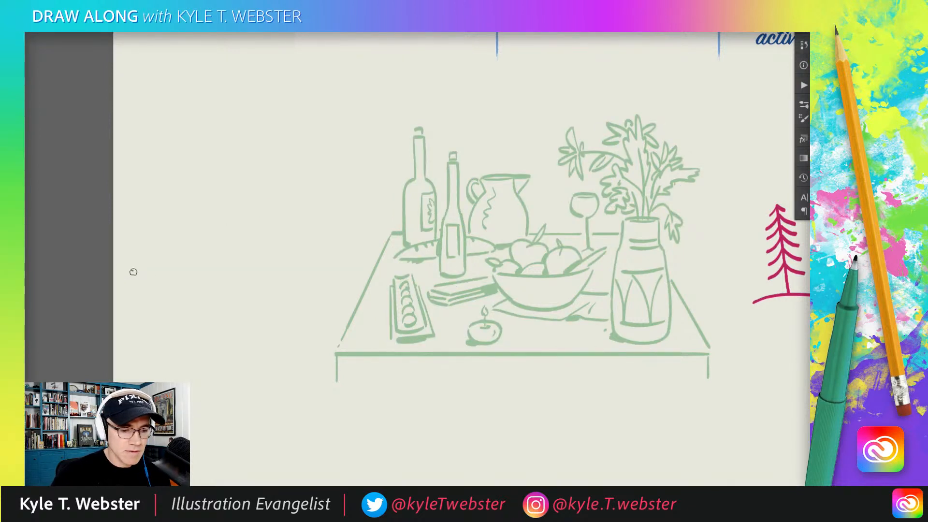
{"action": "mouse_move", "coordinate": [338, 245]}
{"action": "left_mouse_down"}
{"action": "mouse_move", "coordinate": [257, 253]}
{"action": "mouse_move", "coordinate": [244, 239]}
{"action": "mouse_move", "coordinate": [232, 245]}
{"action": "left_mouse_up"}
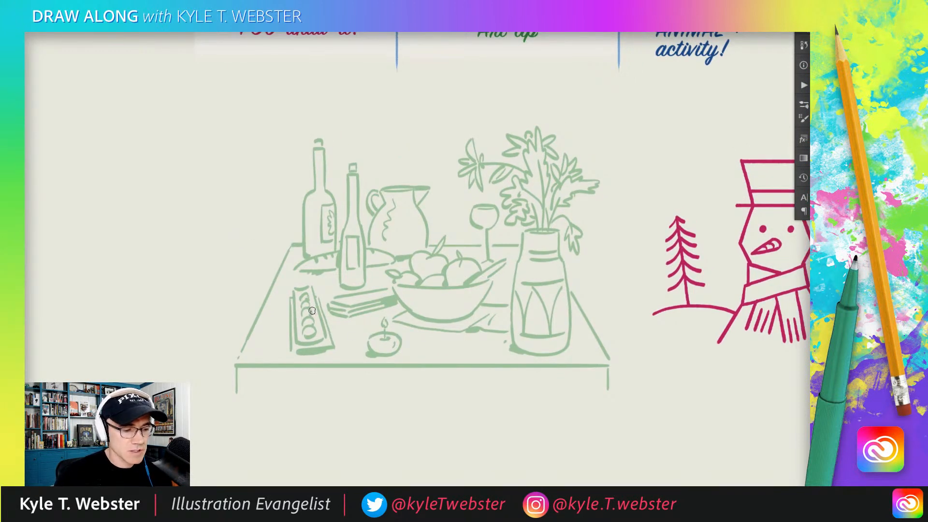
{"action": "left_click_drag", "start_coordinate": [386, 290], "coordinate": [330, 313]}
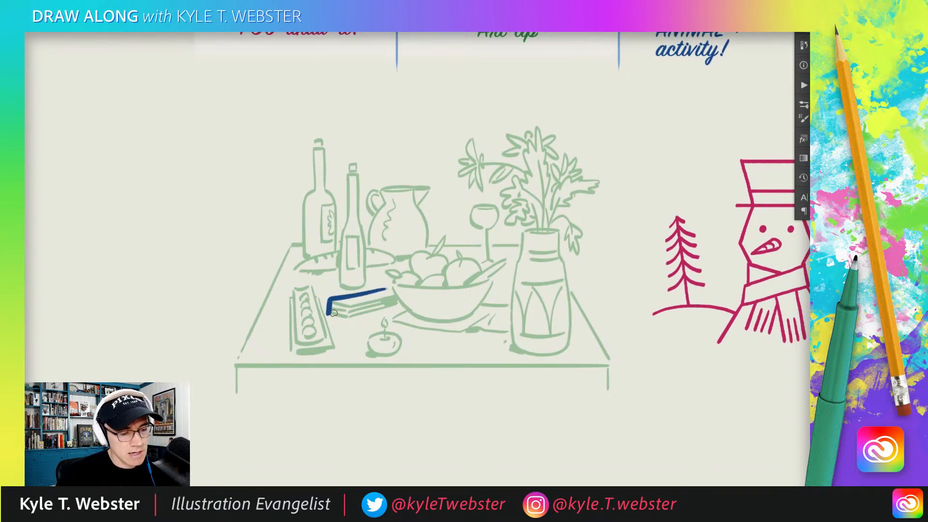
{"action": "key", "text": "ctrl+z"}
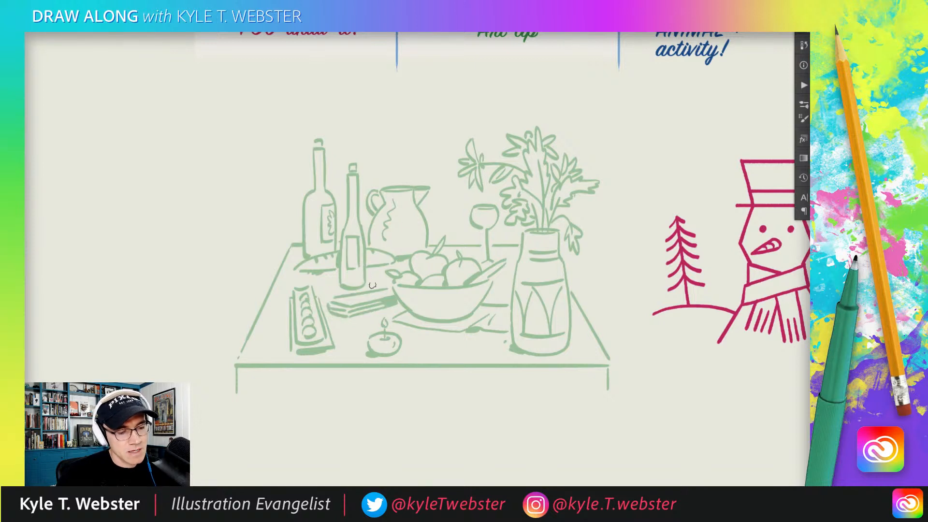
Step: Draw a double-headed arrow over the book and a slanted tray outline parallel to it, and undo both
{"action": "mouse_move", "coordinate": [390, 292]}
{"action": "left_mouse_down"}
{"action": "mouse_move", "coordinate": [342, 303]}
{"action": "mouse_move", "coordinate": [383, 300]}
{"action": "left_mouse_up"}
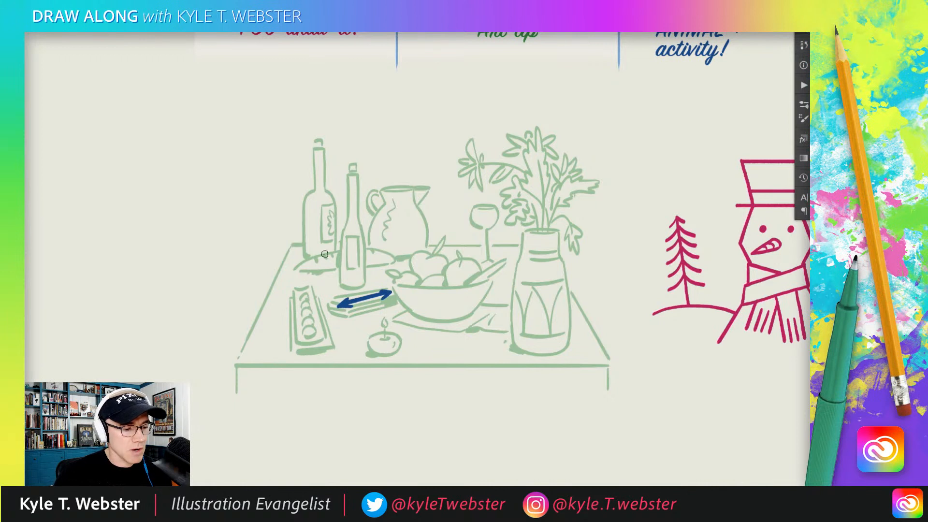
{"action": "mouse_move", "coordinate": [318, 292]}
{"action": "left_mouse_down"}
{"action": "mouse_move", "coordinate": [300, 351]}
{"action": "mouse_move", "coordinate": [303, 285]}
{"action": "left_mouse_up"}
{"action": "key", "text": "ctrl+z"}
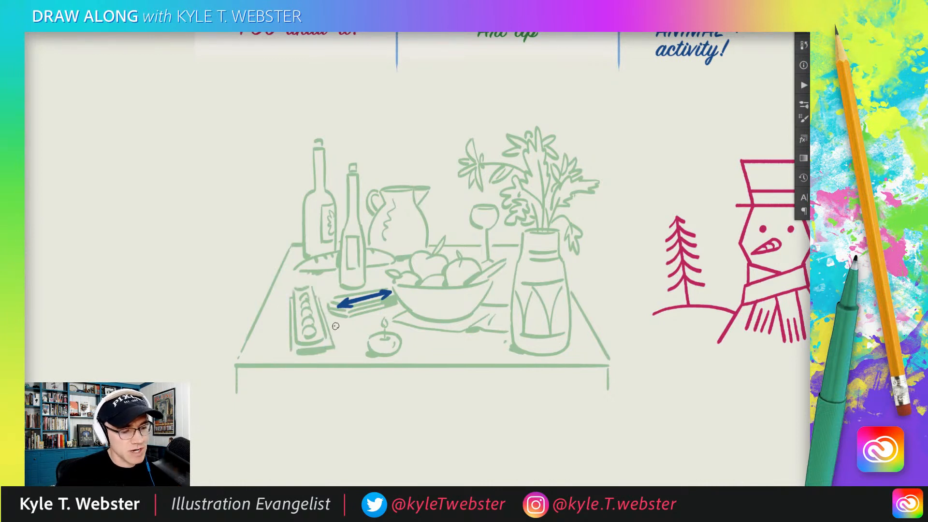
{"action": "mouse_move", "coordinate": [286, 344]}
{"action": "left_mouse_down"}
{"action": "mouse_move", "coordinate": [360, 330]}
{"action": "mouse_move", "coordinate": [311, 352]}
{"action": "mouse_move", "coordinate": [288, 344]}
{"action": "left_mouse_up"}
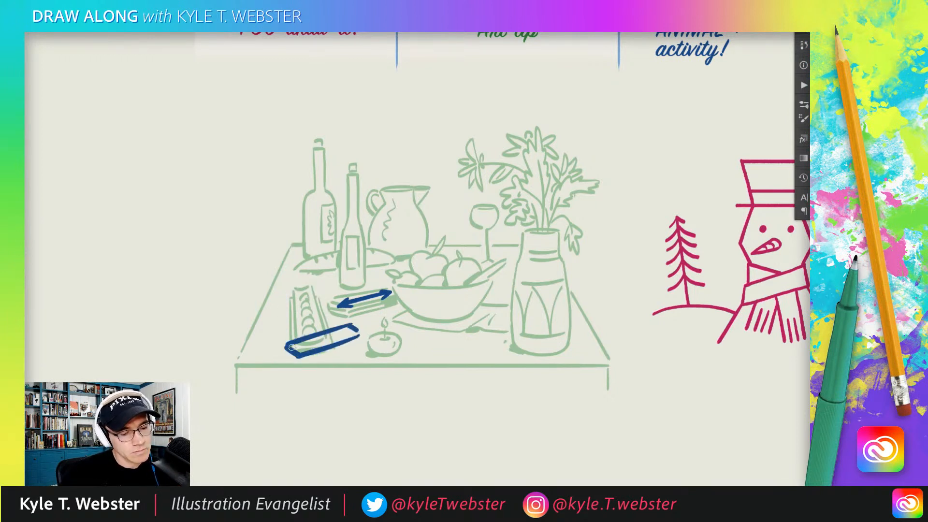
{"action": "left_click_drag", "start_coordinate": [381, 308], "coordinate": [320, 340]}
{"action": "key", "text": "ctrl+z"}
{"action": "key", "text": "ctrl+z"}
{"action": "key", "text": "ctrl+z"}
{"action": "key", "text": "ctrl+z"}
{"action": "key", "text": "ctrl+z"}
{"action": "key", "text": "ctrl+z"}
{"action": "key", "text": "ctrl+z"}
{"action": "key", "text": "ctrl+z"}
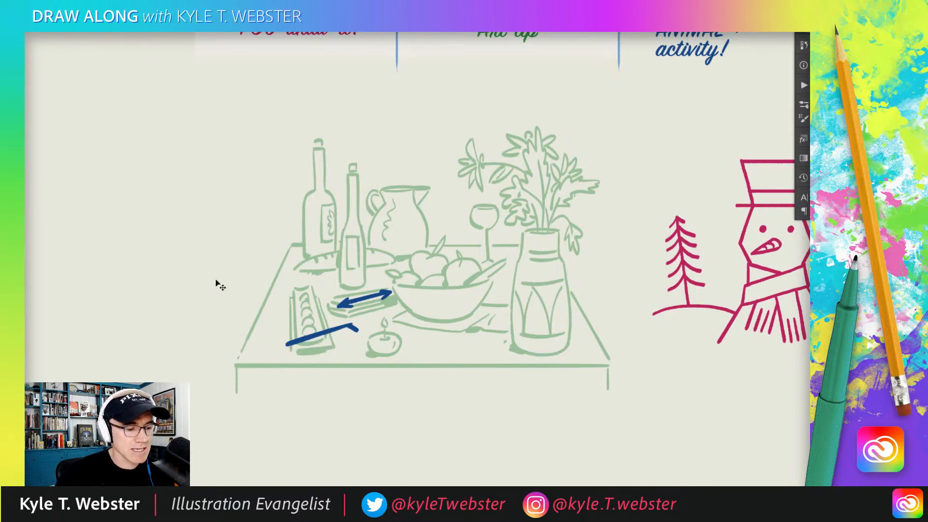
{"action": "key", "text": "ctrl+z"}
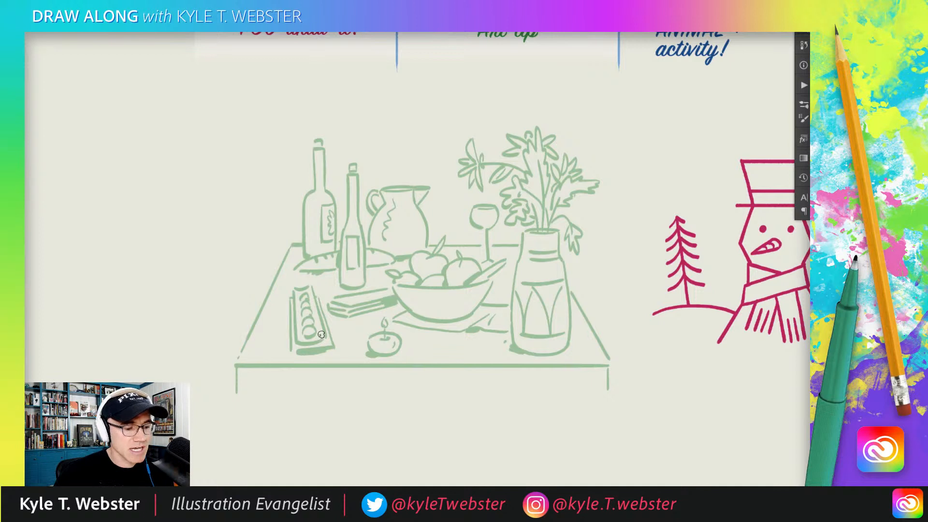
Step: Outline the four-sided tray, try direction arrows beside it and along the book, and undo these marks
{"action": "mouse_move", "coordinate": [334, 347]}
{"action": "left_mouse_down"}
{"action": "mouse_move", "coordinate": [314, 289]}
{"action": "mouse_move", "coordinate": [291, 294]}
{"action": "mouse_move", "coordinate": [298, 340]}
{"action": "mouse_move", "coordinate": [332, 348]}
{"action": "mouse_move", "coordinate": [289, 354]}
{"action": "left_mouse_up"}
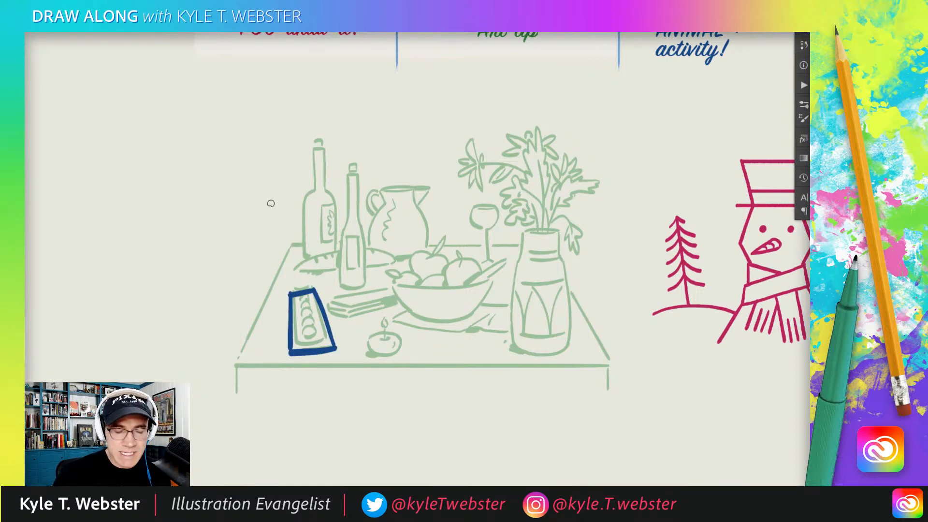
{"action": "left_click_drag", "start_coordinate": [277, 287], "coordinate": [279, 323]}
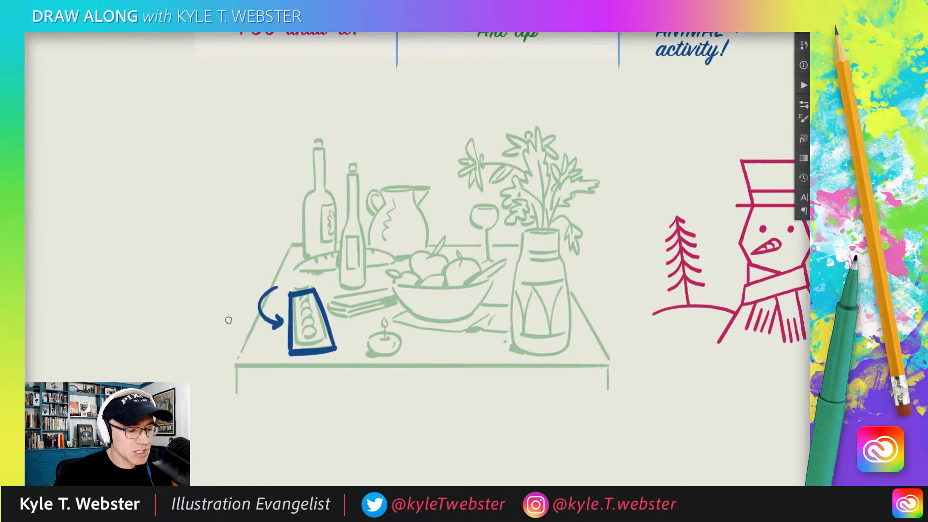
{"action": "key", "text": "ctrl+z"}
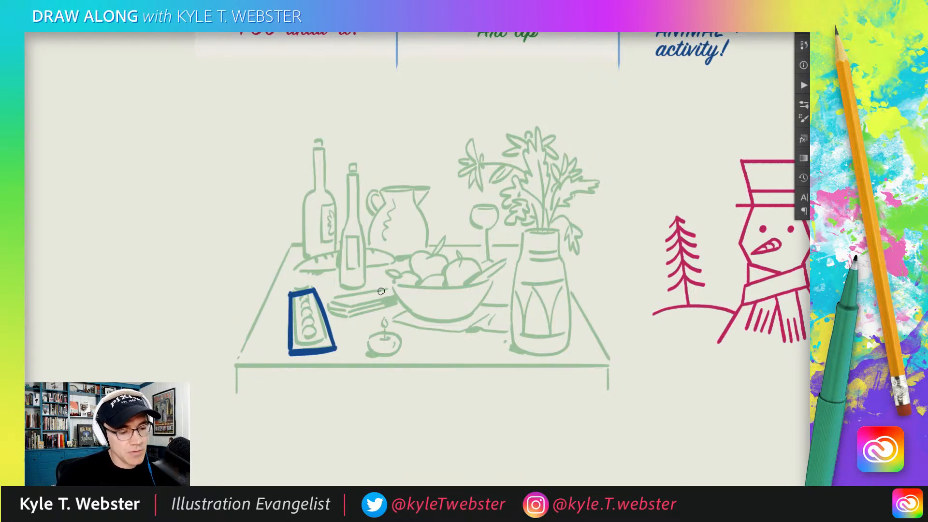
{"action": "mouse_move", "coordinate": [381, 292]}
{"action": "left_mouse_down"}
{"action": "mouse_move", "coordinate": [337, 300]}
{"action": "mouse_move", "coordinate": [375, 298]}
{"action": "left_mouse_up"}
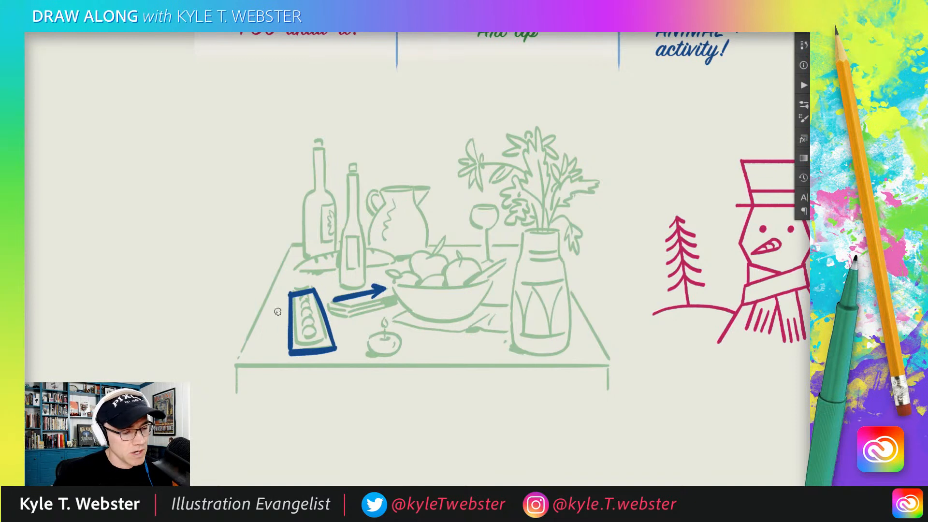
{"action": "mouse_move", "coordinate": [279, 299]}
{"action": "left_mouse_down"}
{"action": "mouse_move", "coordinate": [279, 345]}
{"action": "mouse_move", "coordinate": [284, 333]}
{"action": "left_mouse_up"}
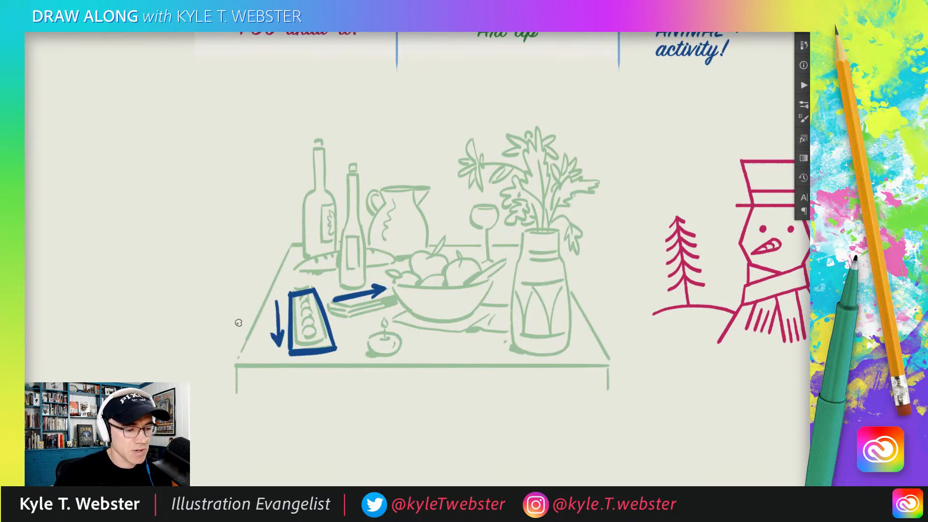
{"action": "key", "text": "ctrl+z"}
{"action": "key", "text": "ctrl+z"}
{"action": "key", "text": "ctrl+z"}
{"action": "key", "text": "ctrl+z"}
{"action": "key", "text": "ctrl+z"}
{"action": "key", "text": "ctrl+z"}
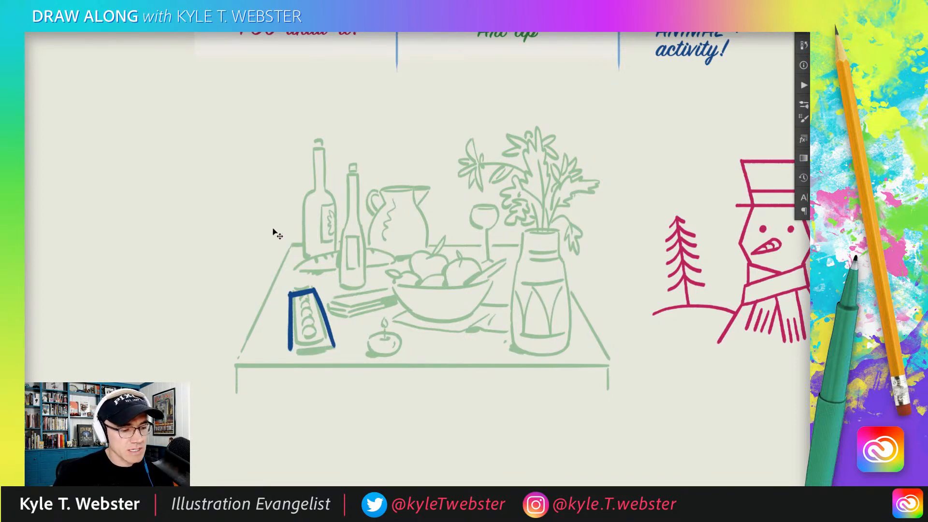
{"action": "key", "text": "ctrl+z"}
{"action": "key", "text": "ctrl+z"}
Step: Draw arrows up the tray and across the book, a wavy line over the fruit bowl, and a diagonal line to the vase
{"action": "mouse_move", "coordinate": [316, 358]}
{"action": "left_mouse_down"}
{"action": "mouse_move", "coordinate": [304, 311]}
{"action": "mouse_move", "coordinate": [378, 291]}
{"action": "mouse_move", "coordinate": [371, 298]}
{"action": "left_mouse_up"}
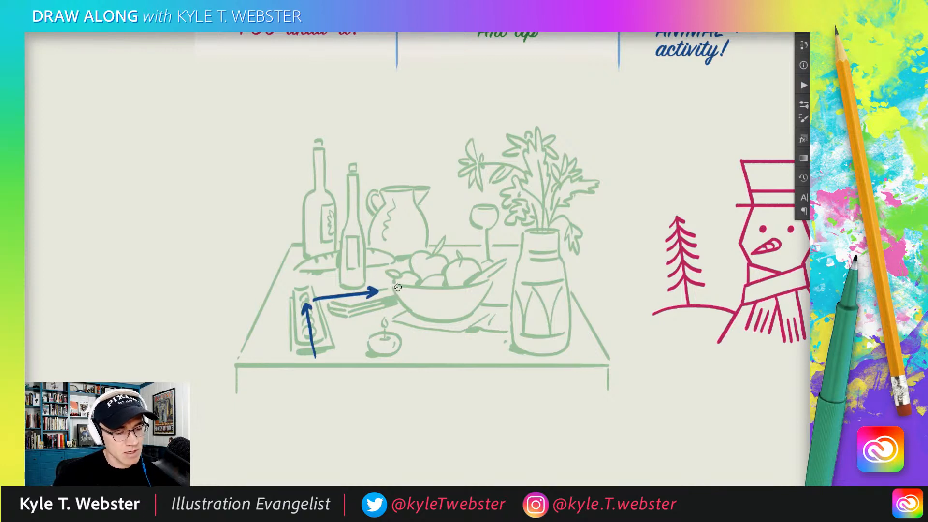
{"action": "mouse_move", "coordinate": [405, 289]}
{"action": "left_mouse_down"}
{"action": "mouse_move", "coordinate": [427, 275]}
{"action": "mouse_move", "coordinate": [467, 284]}
{"action": "mouse_move", "coordinate": [494, 268]}
{"action": "left_mouse_up"}
{"action": "mouse_move", "coordinate": [491, 275]}
{"action": "left_mouse_down"}
{"action": "mouse_move", "coordinate": [486, 270]}
{"action": "mouse_move", "coordinate": [532, 242]}
{"action": "left_mouse_up"}
{"action": "key", "text": "ctrl+z"}
{"action": "key", "text": "ctrl+z"}
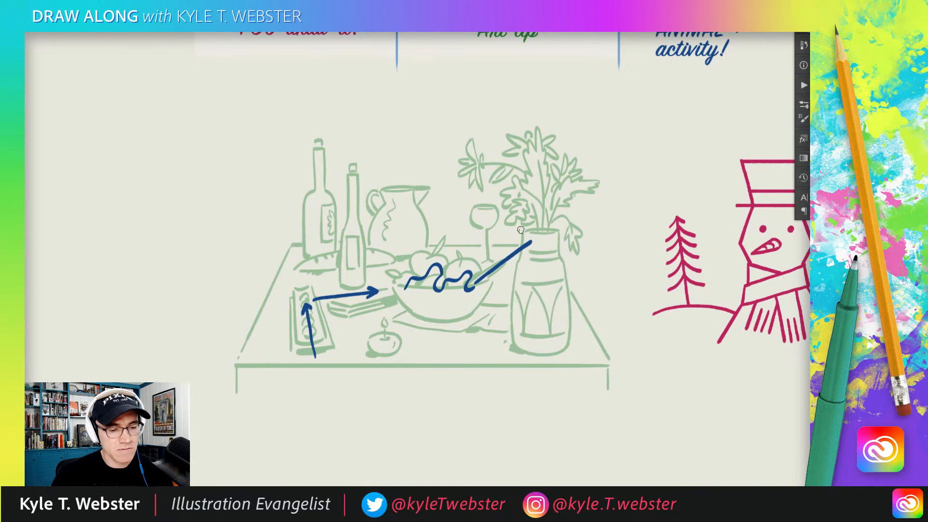
Step: Continue the path with an upward arrow along the bouquet stems and a scalloped line around the leaves, undoing the circle around the drooping flower
{"action": "left_click_drag", "start_coordinate": [541, 242], "coordinate": [544, 178]}
{"action": "mouse_move", "coordinate": [534, 190]}
{"action": "left_mouse_down"}
{"action": "mouse_move", "coordinate": [553, 190]}
{"action": "mouse_move", "coordinate": [565, 167]}
{"action": "mouse_move", "coordinate": [540, 159]}
{"action": "left_mouse_up"}
{"action": "left_click_drag", "start_coordinate": [477, 133], "coordinate": [455, 130]}
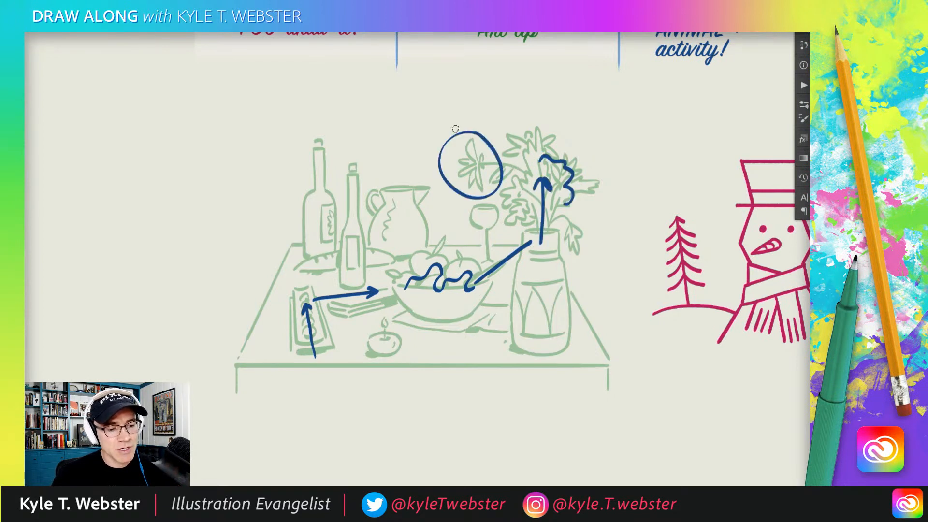
{"action": "key", "text": "ctrl+z"}
Step: Draw a curved arrow from the bouquet over the drooping flower toward the pitcher, extending the path along the pitcher rim to the front bottle
{"action": "mouse_move", "coordinate": [534, 180]}
{"action": "left_mouse_down"}
{"action": "mouse_move", "coordinate": [510, 163]}
{"action": "mouse_move", "coordinate": [436, 183]}
{"action": "mouse_move", "coordinate": [441, 172]}
{"action": "left_mouse_up"}
{"action": "key", "text": "ctrl+z"}
{"action": "mouse_move", "coordinate": [537, 183]}
{"action": "left_mouse_down"}
{"action": "mouse_move", "coordinate": [498, 163]}
{"action": "mouse_move", "coordinate": [453, 177]}
{"action": "left_mouse_up"}
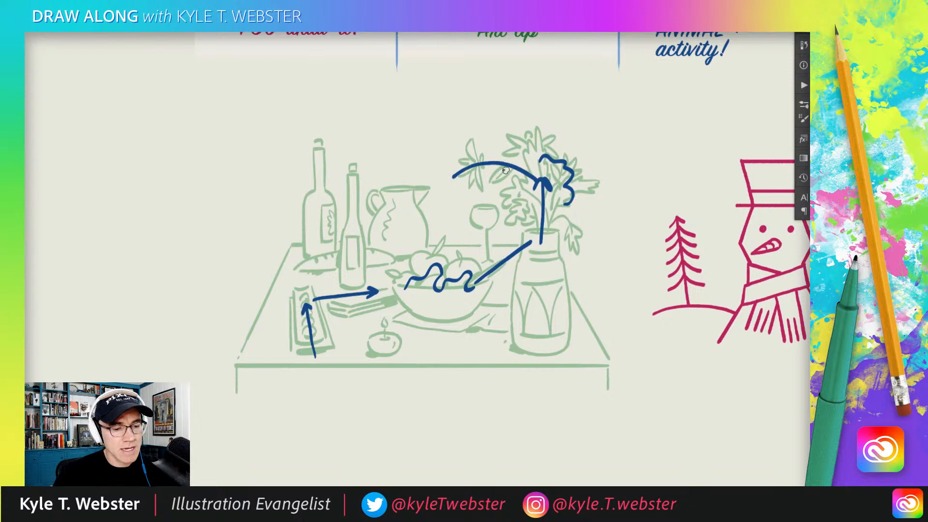
{"action": "key", "text": "ctrl+z"}
{"action": "mouse_move", "coordinate": [540, 180]}
{"action": "left_mouse_down"}
{"action": "mouse_move", "coordinate": [478, 167]}
{"action": "mouse_move", "coordinate": [460, 148]}
{"action": "mouse_move", "coordinate": [458, 180]}
{"action": "mouse_move", "coordinate": [484, 150]}
{"action": "mouse_move", "coordinate": [445, 185]}
{"action": "mouse_move", "coordinate": [378, 196]}
{"action": "mouse_move", "coordinate": [357, 179]}
{"action": "mouse_move", "coordinate": [349, 211]}
{"action": "left_mouse_up"}
{"action": "key", "text": "ctrl+z"}
Step: Try vertical strokes along the two bottles, and undo them
{"action": "mouse_move", "coordinate": [318, 159]}
{"action": "left_mouse_down"}
{"action": "mouse_move", "coordinate": [315, 204]}
{"action": "mouse_move", "coordinate": [346, 254]}
{"action": "left_mouse_up"}
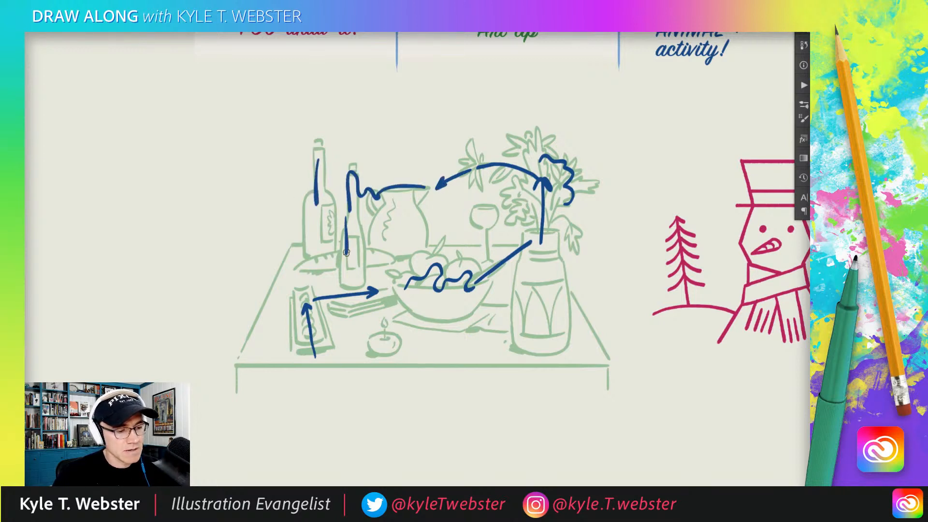
{"action": "left_click_drag", "start_coordinate": [357, 217], "coordinate": [356, 246]}
{"action": "left_click_drag", "start_coordinate": [317, 219], "coordinate": [316, 245]}
{"action": "key", "text": "ctrl+z"}
{"action": "key", "text": "ctrl+z"}
{"action": "key", "text": "ctrl+z"}
{"action": "key", "text": "ctrl+z"}
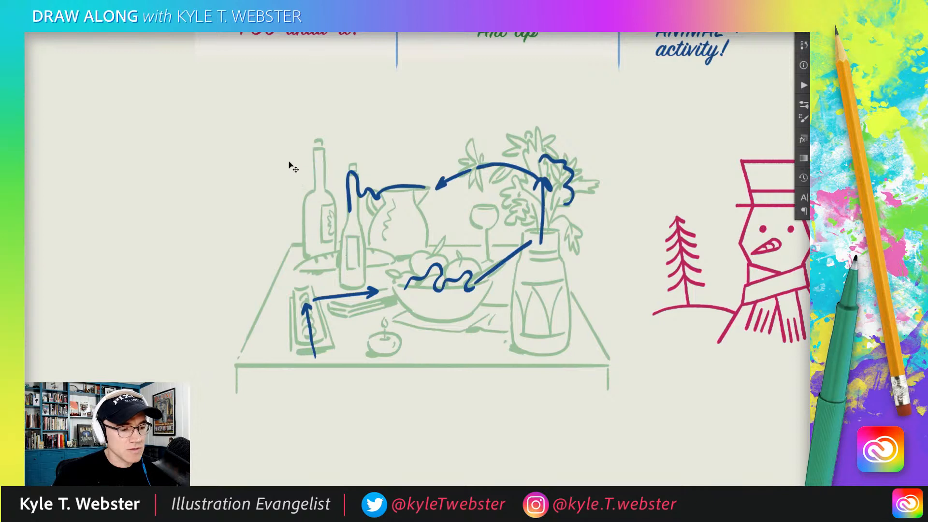
Step: Redraw the wavy line over the pitcher and front bottle, and undo the trial strokes leading down from the back bottle
{"action": "key", "text": "ctrl+z"}
{"action": "mouse_move", "coordinate": [406, 205]}
{"action": "left_mouse_down"}
{"action": "mouse_move", "coordinate": [392, 190]}
{"action": "mouse_move", "coordinate": [354, 191]}
{"action": "mouse_move", "coordinate": [341, 213]}
{"action": "left_mouse_up"}
{"action": "left_click_drag", "start_coordinate": [308, 192], "coordinate": [315, 221]}
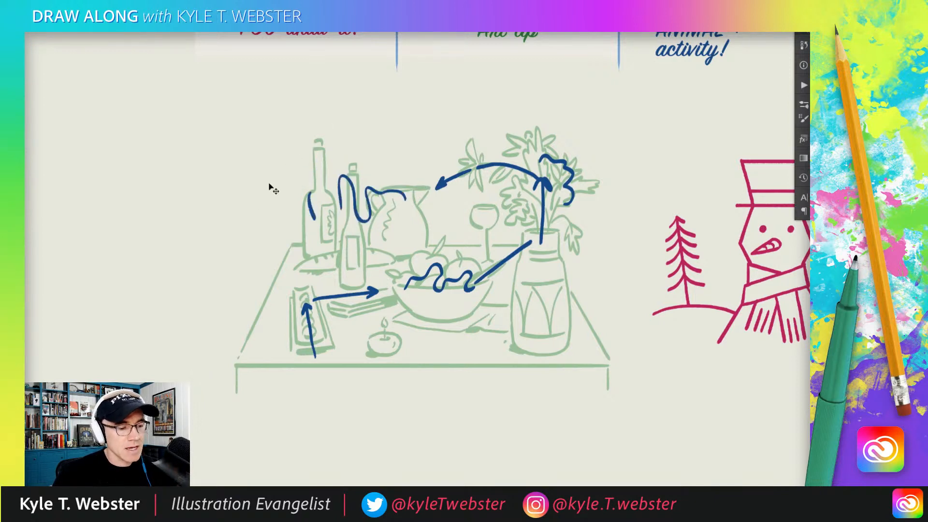
{"action": "key", "text": "ctrl+z"}
{"action": "mouse_move", "coordinate": [314, 141]}
{"action": "left_mouse_down"}
{"action": "mouse_move", "coordinate": [294, 272]}
{"action": "mouse_move", "coordinate": [308, 340]}
{"action": "left_mouse_up"}
{"action": "key", "text": "ctrl+z"}
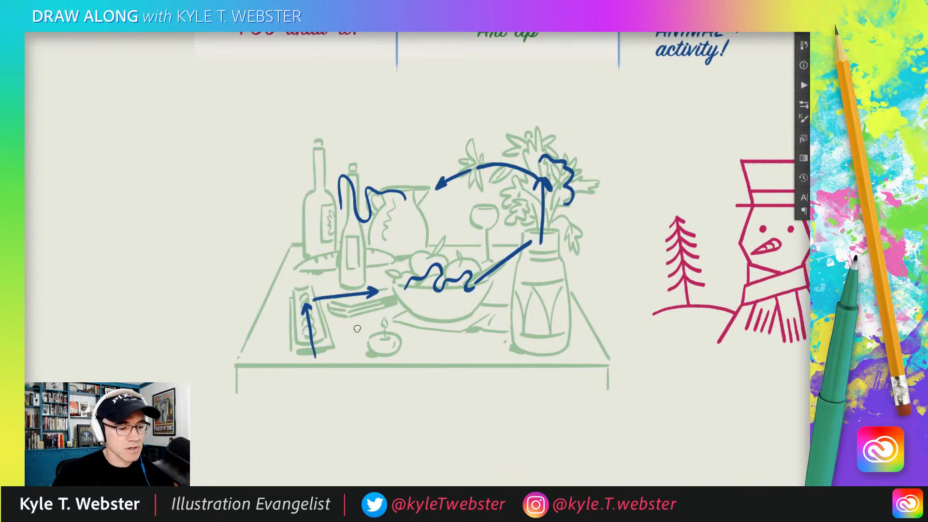
Step: Circle the candle and the wine glass as separate accents, and undo the circles
{"action": "mouse_move", "coordinate": [401, 327]}
{"action": "left_mouse_down"}
{"action": "mouse_move", "coordinate": [395, 358]}
{"action": "mouse_move", "coordinate": [377, 322]}
{"action": "mouse_move", "coordinate": [393, 323]}
{"action": "left_mouse_up"}
{"action": "key", "text": "ctrl+z"}
{"action": "left_click_drag", "start_coordinate": [481, 236], "coordinate": [484, 236]}
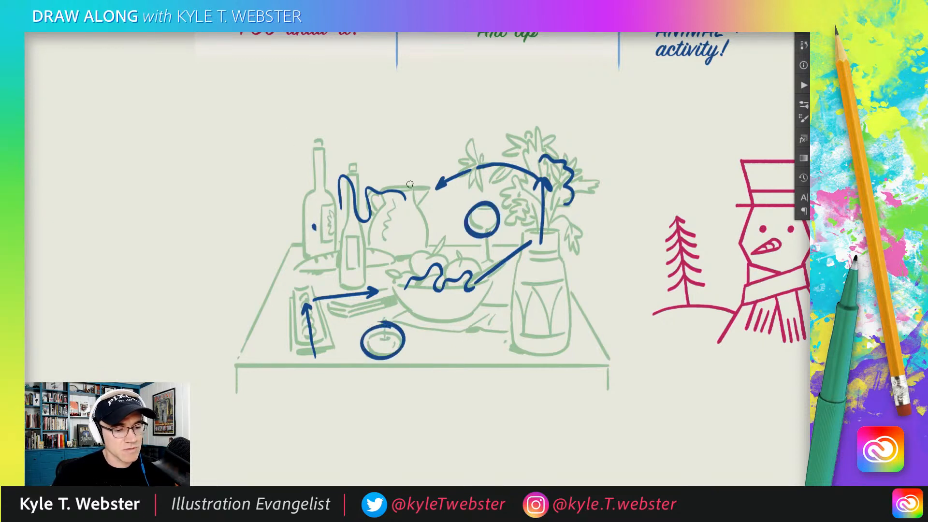
{"action": "key", "text": "ctrl+z"}
{"action": "key", "text": "ctrl+z"}
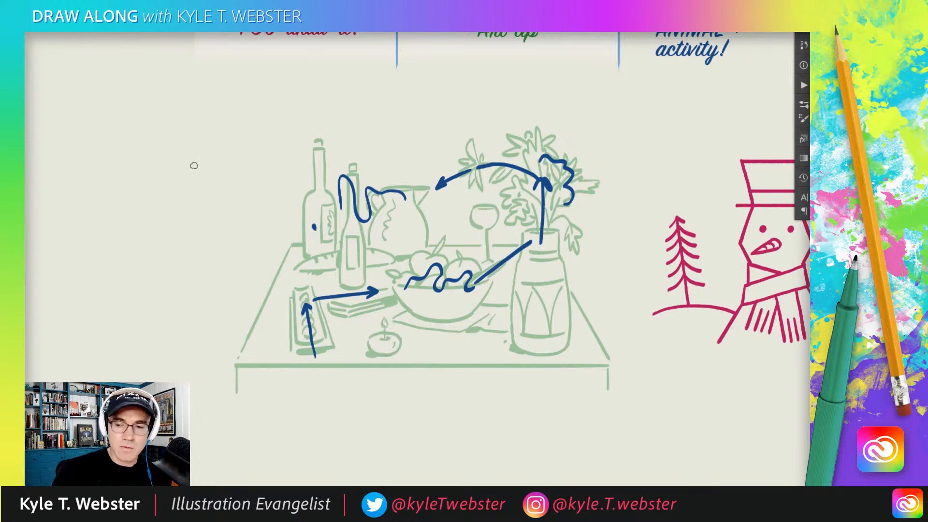
Step: Clear the blue path strokes and remove the green still life from the canvas
{"action": "key", "text": "Delete"}
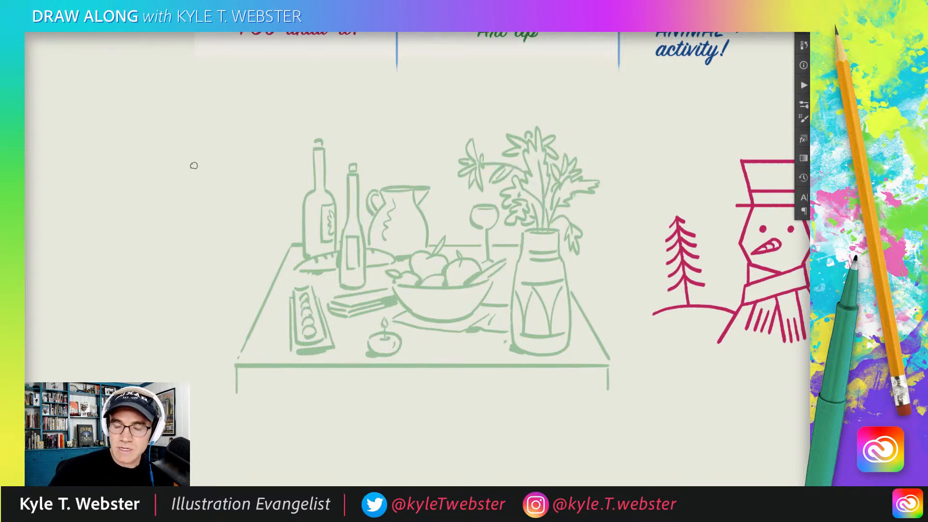
{"action": "left_click_drag", "start_coordinate": [312, 248], "coordinate": [299, 266]}
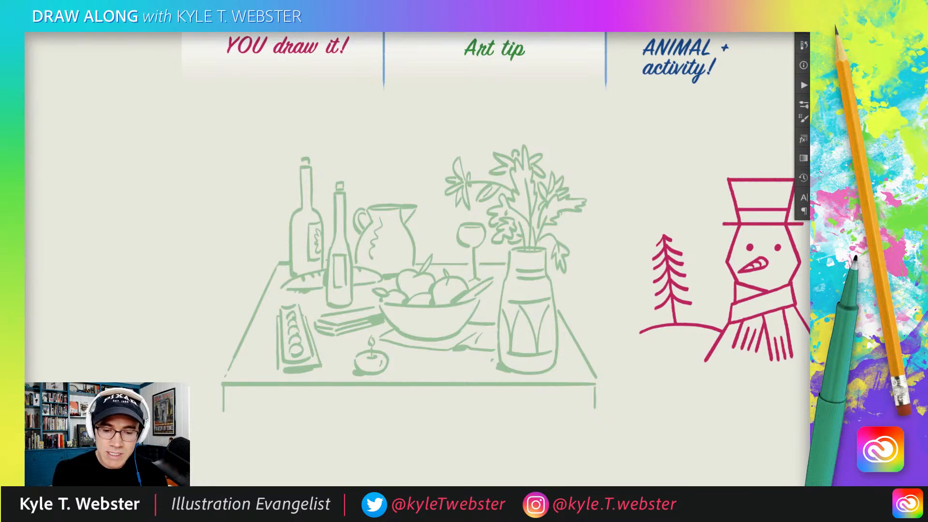
{"action": "key", "text": "Delete"}
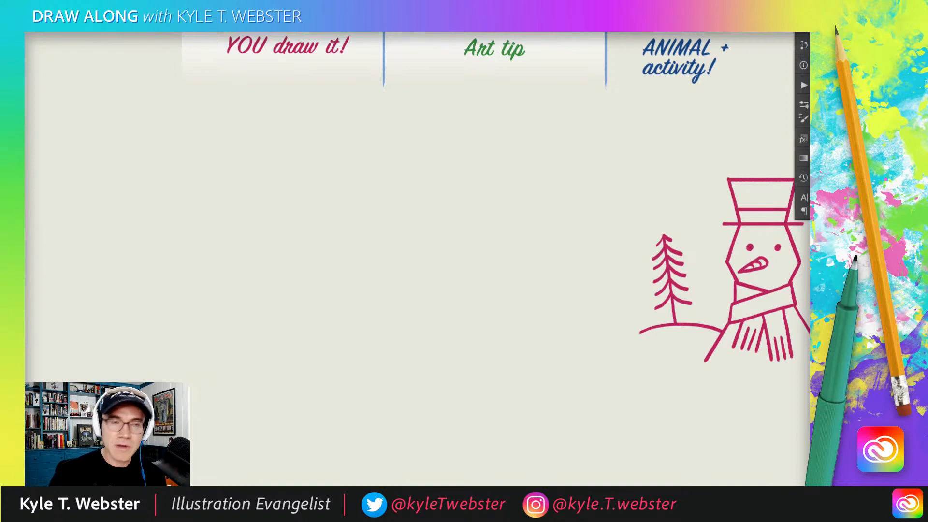
{"action": "left_click_drag", "start_coordinate": [298, 300], "coordinate": [276, 332]}
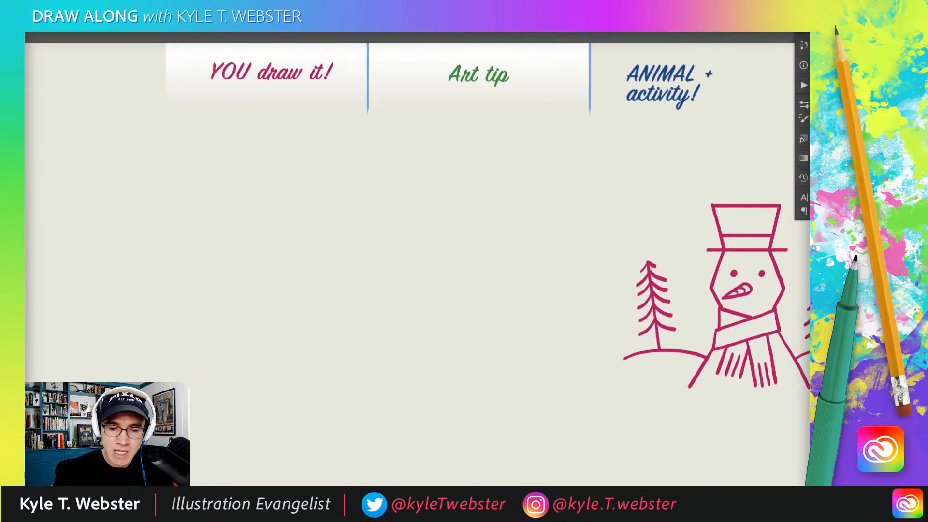
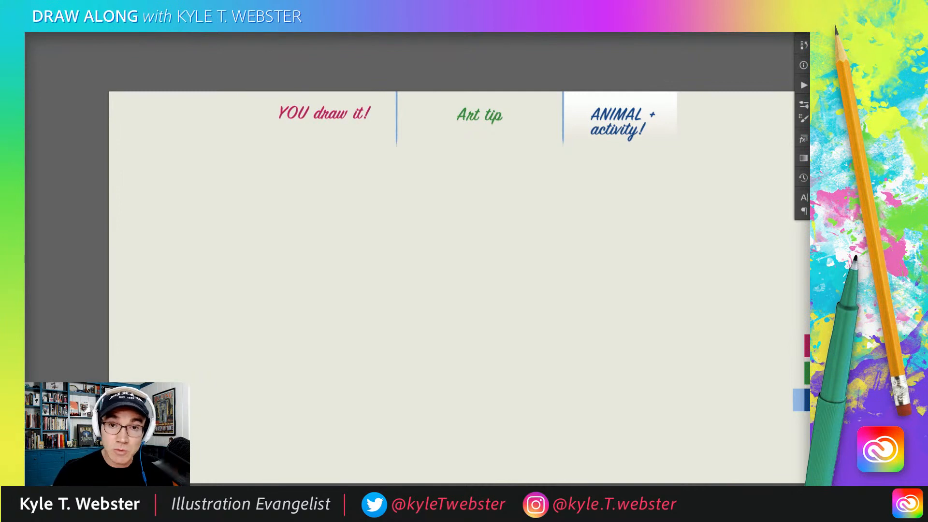
Step: Show the earlier drawings of the deer tossing a horseshoe and the singing moose, and hide them again
{"action": "key", "text": "ctrl+z"}
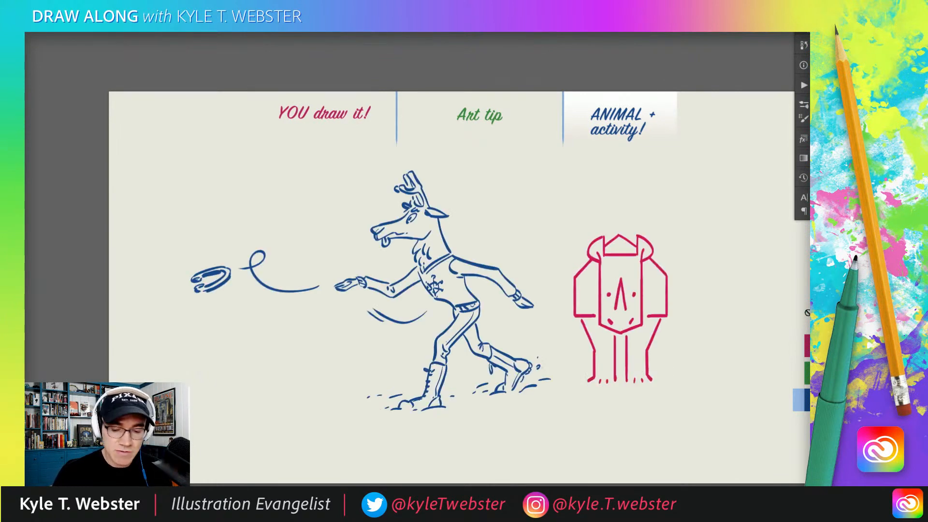
{"action": "key", "text": "ctrl+z"}
{"action": "key", "text": "ctrl+z"}
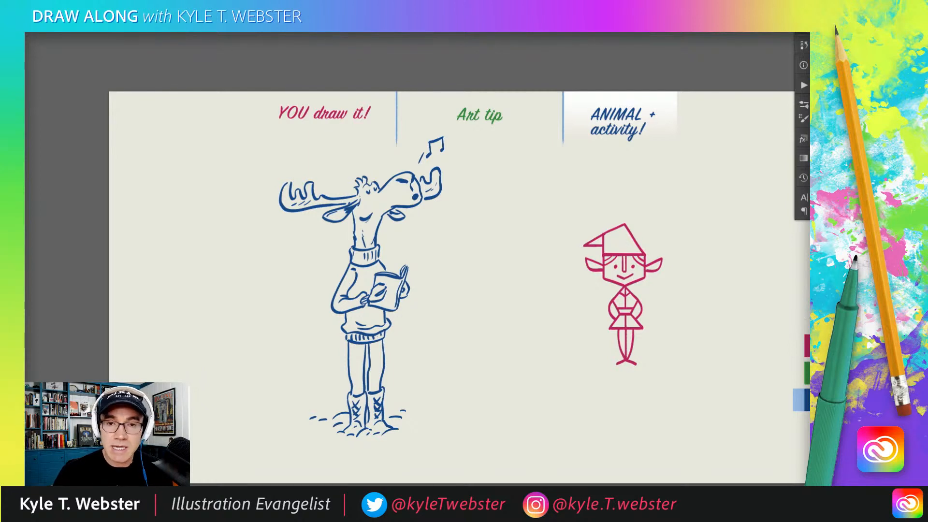
{"action": "key", "text": "ctrl+z"}
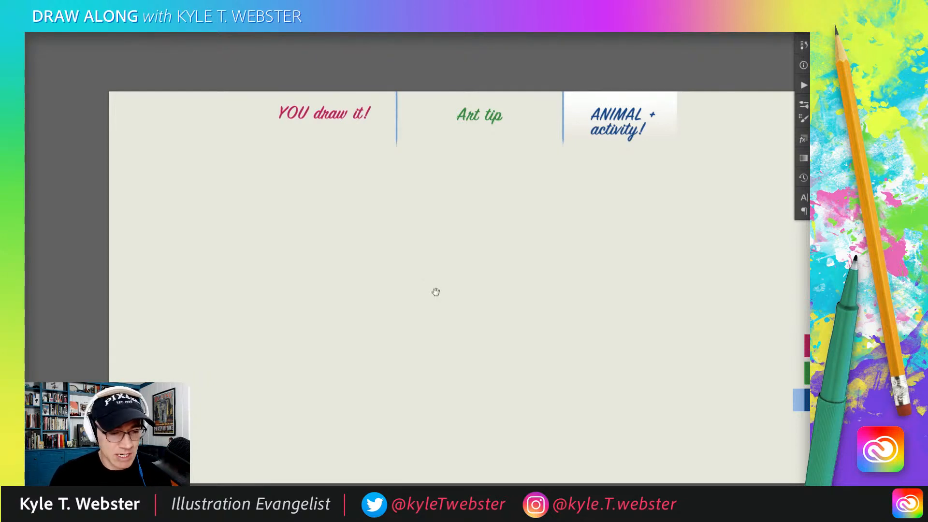
Step: Dismiss the hidden-layer warning, test the light blue brush with loose scribbles on the blank canvas, and clear them
{"action": "left_click_drag", "start_coordinate": [436, 292], "coordinate": [392, 275]}
{"action": "left_click", "coordinate": [677, 279]}
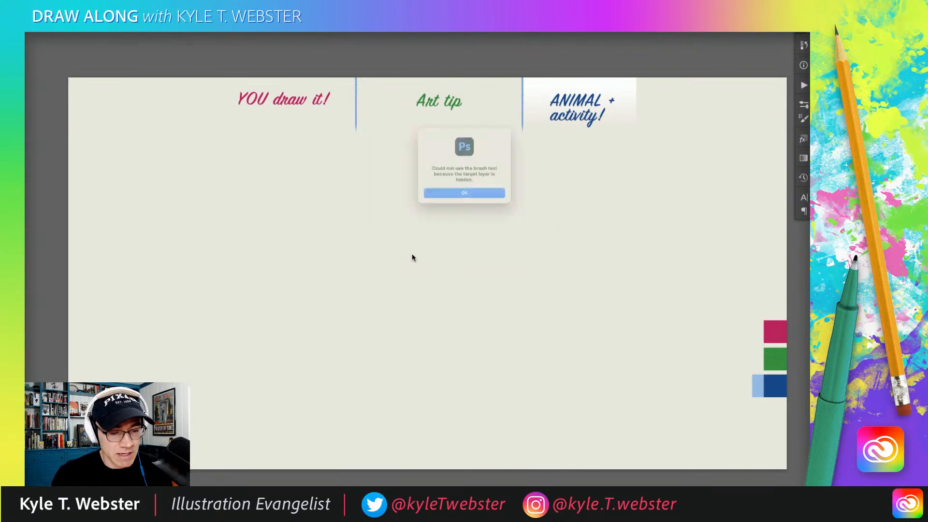
{"action": "left_click", "coordinate": [496, 209]}
{"action": "mouse_move", "coordinate": [419, 190]}
{"action": "left_mouse_down"}
{"action": "mouse_move", "coordinate": [458, 238]}
{"action": "mouse_move", "coordinate": [379, 274]}
{"action": "mouse_move", "coordinate": [321, 318]}
{"action": "left_mouse_up"}
{"action": "left_click_drag", "start_coordinate": [360, 209], "coordinate": [360, 245]}
{"action": "left_click_drag", "start_coordinate": [307, 273], "coordinate": [213, 374]}
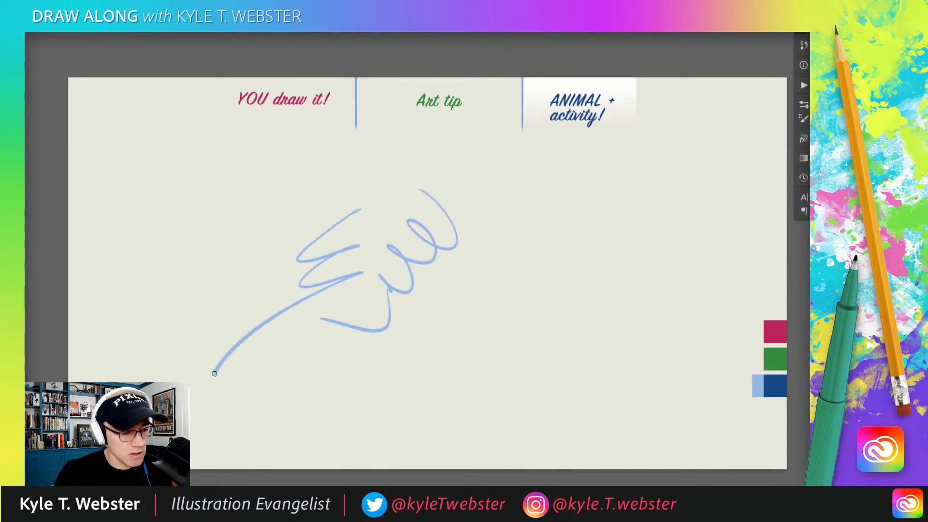
{"action": "key", "text": "ctrl+a"}
{"action": "key", "text": "Delete"}
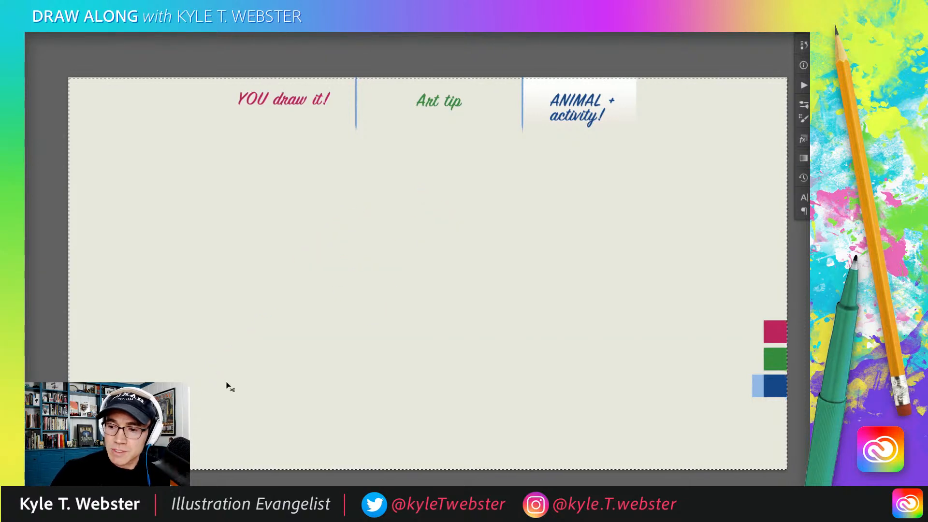
{"action": "key", "text": "ctrl+d"}
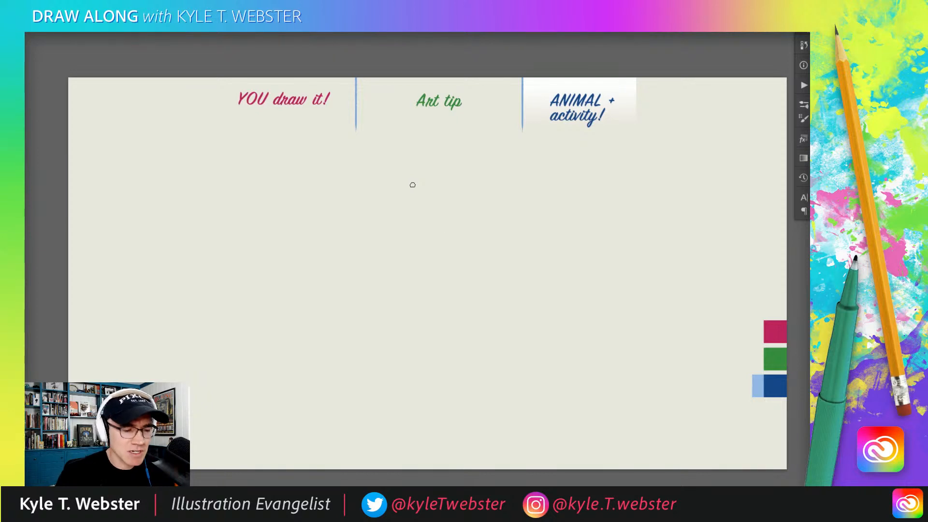
Step: Sketch the animal's head in light blue, with two ears, fluffy cheeks, large eyes, and a small nose and mouth
{"action": "mouse_move", "coordinate": [402, 209]}
{"action": "left_mouse_down"}
{"action": "mouse_move", "coordinate": [409, 223]}
{"action": "mouse_move", "coordinate": [392, 229]}
{"action": "mouse_move", "coordinate": [390, 208]}
{"action": "mouse_move", "coordinate": [364, 264]}
{"action": "left_mouse_up"}
{"action": "key", "text": "ctrl+z"}
{"action": "mouse_move", "coordinate": [387, 231]}
{"action": "left_mouse_down"}
{"action": "mouse_move", "coordinate": [373, 262]}
{"action": "mouse_move", "coordinate": [418, 270]}
{"action": "left_mouse_up"}
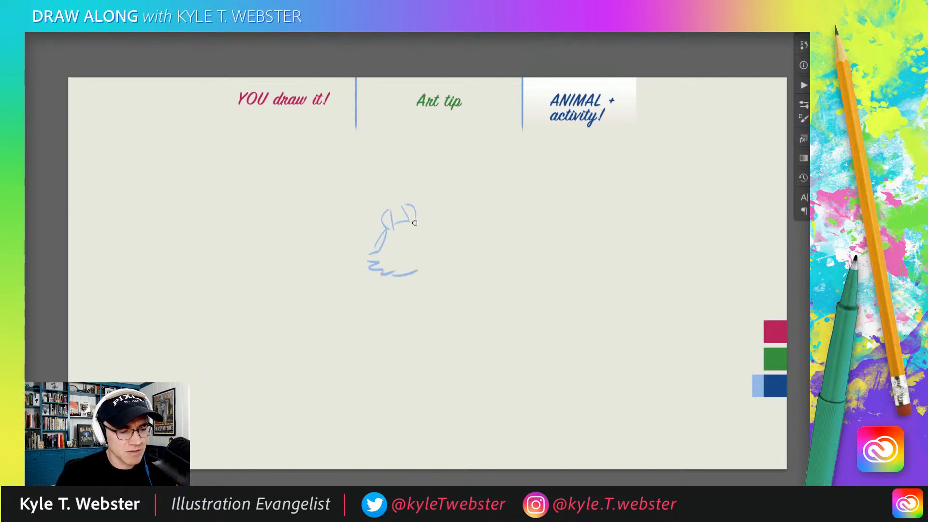
{"action": "mouse_move", "coordinate": [415, 221]}
{"action": "left_mouse_down"}
{"action": "mouse_move", "coordinate": [445, 247]}
{"action": "mouse_move", "coordinate": [440, 263]}
{"action": "mouse_move", "coordinate": [415, 262]}
{"action": "mouse_move", "coordinate": [436, 256]}
{"action": "left_mouse_up"}
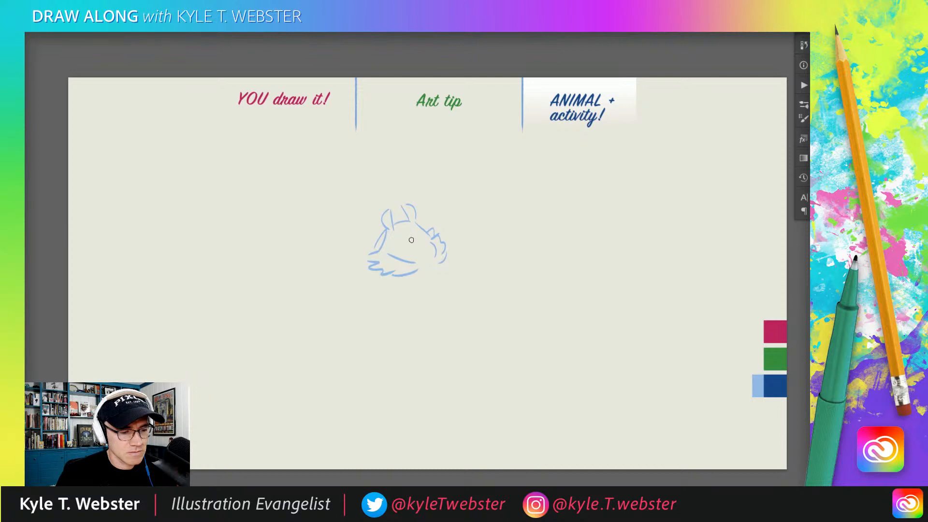
{"action": "mouse_move", "coordinate": [414, 247]}
{"action": "left_mouse_down"}
{"action": "mouse_move", "coordinate": [400, 234]}
{"action": "mouse_move", "coordinate": [413, 231]}
{"action": "mouse_move", "coordinate": [420, 246]}
{"action": "mouse_move", "coordinate": [416, 231]}
{"action": "mouse_move", "coordinate": [425, 252]}
{"action": "left_mouse_up"}
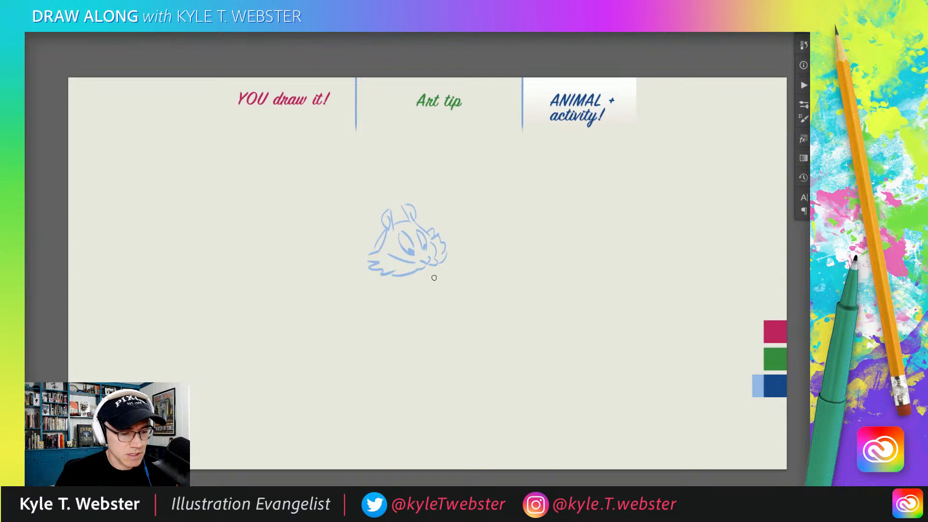
Step: Sketch the animal's seated body below the head, with a raised paw, furry back, hind legs, feet and a short pointed tail
{"action": "mouse_move", "coordinate": [426, 283]}
{"action": "left_mouse_down"}
{"action": "mouse_move", "coordinate": [435, 288]}
{"action": "mouse_move", "coordinate": [413, 294]}
{"action": "mouse_move", "coordinate": [408, 310]}
{"action": "mouse_move", "coordinate": [398, 304]}
{"action": "mouse_move", "coordinate": [405, 291]}
{"action": "mouse_move", "coordinate": [388, 289]}
{"action": "left_mouse_up"}
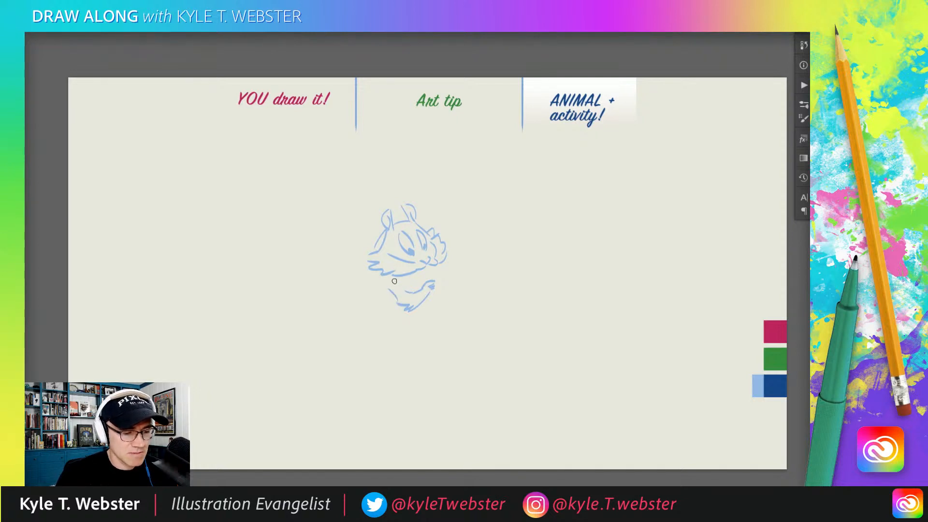
{"action": "left_click_drag", "start_coordinate": [390, 276], "coordinate": [376, 315]}
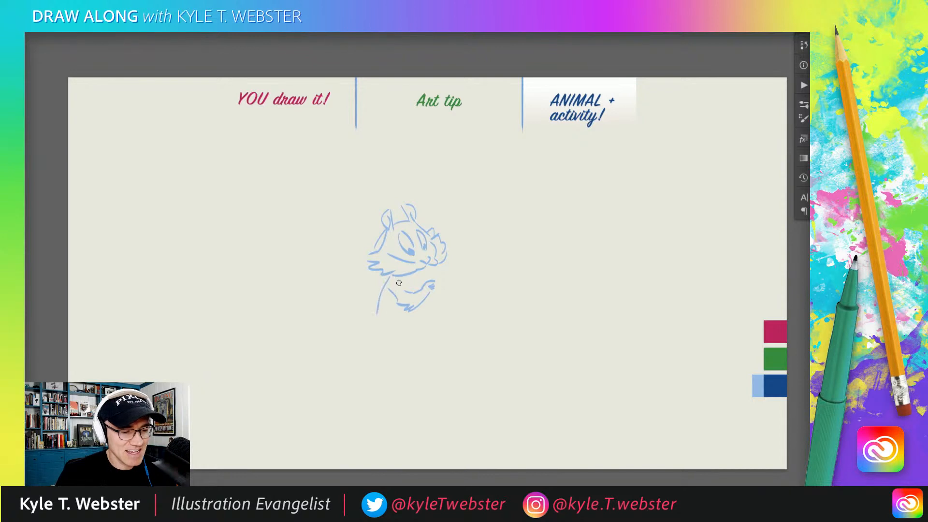
{"action": "key", "text": "ctrl+z"}
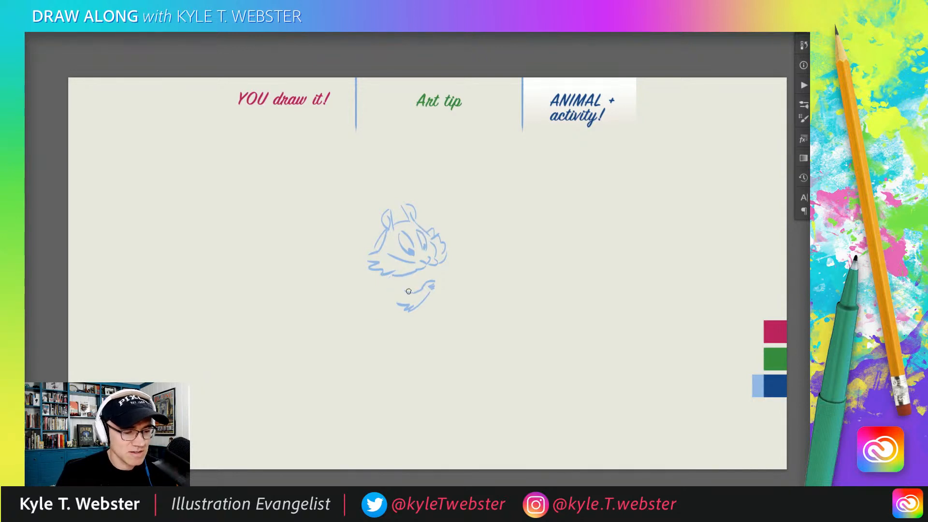
{"action": "mouse_move", "coordinate": [398, 285]}
{"action": "left_mouse_down"}
{"action": "mouse_move", "coordinate": [395, 304]}
{"action": "mouse_move", "coordinate": [380, 287]}
{"action": "mouse_move", "coordinate": [371, 312]}
{"action": "mouse_move", "coordinate": [411, 361]}
{"action": "mouse_move", "coordinate": [382, 346]}
{"action": "left_mouse_up"}
{"action": "left_click_drag", "start_coordinate": [370, 314], "coordinate": [375, 347]}
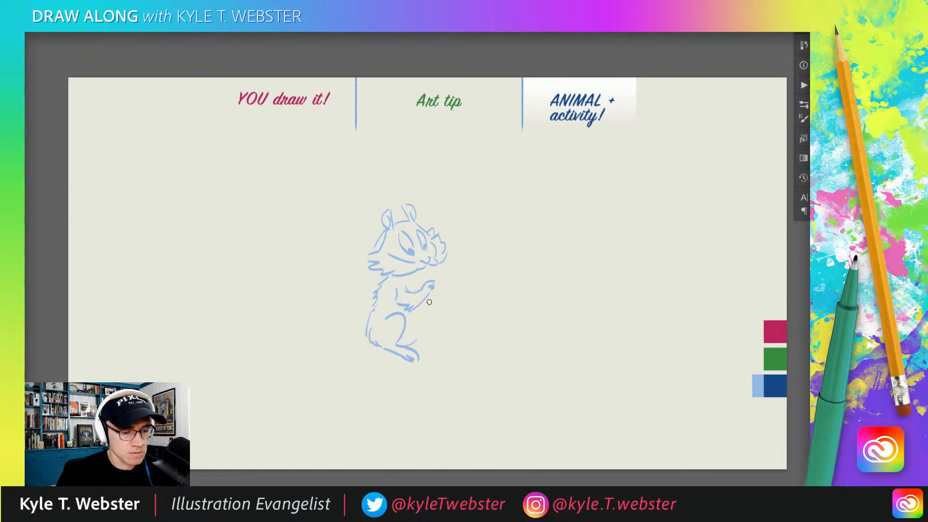
{"action": "mouse_move", "coordinate": [429, 302]}
{"action": "left_mouse_down"}
{"action": "mouse_move", "coordinate": [416, 342]}
{"action": "mouse_move", "coordinate": [440, 345]}
{"action": "mouse_move", "coordinate": [424, 341]}
{"action": "left_mouse_up"}
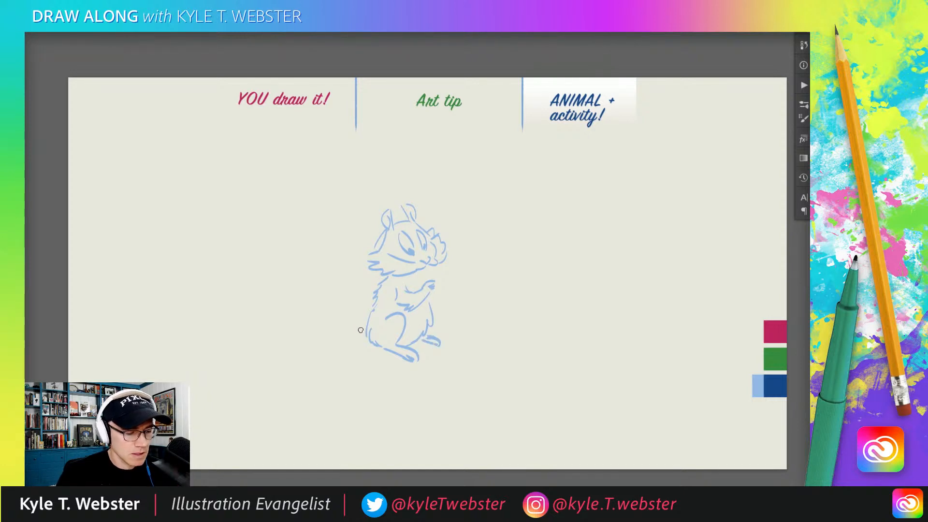
{"action": "mouse_move", "coordinate": [364, 326]}
{"action": "left_mouse_down"}
{"action": "mouse_move", "coordinate": [345, 316]}
{"action": "mouse_move", "coordinate": [373, 346]}
{"action": "left_mouse_up"}
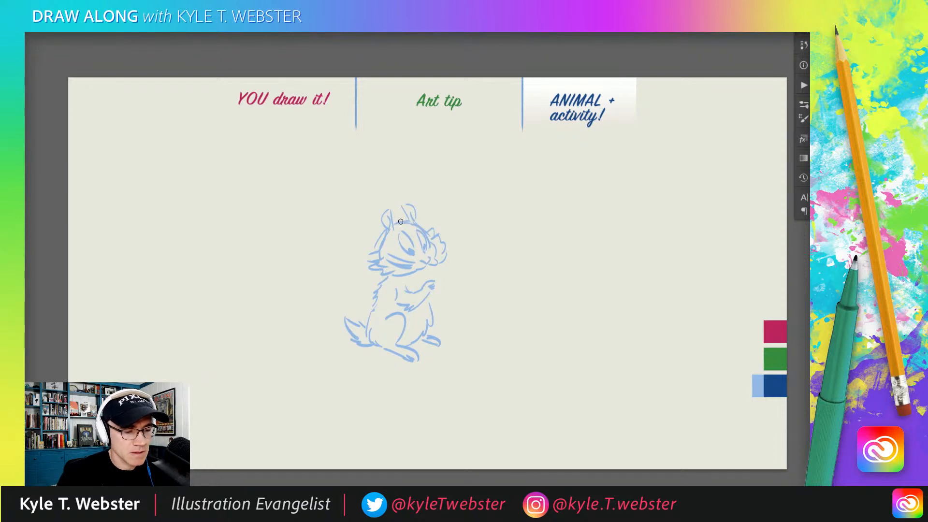
Step: Redraw the ears smaller and farther back on the head, and slim down the fluffy cheeks
{"action": "mouse_move", "coordinate": [402, 222]}
{"action": "left_mouse_down"}
{"action": "mouse_move", "coordinate": [378, 228]}
{"action": "mouse_move", "coordinate": [392, 204]}
{"action": "mouse_move", "coordinate": [414, 221]}
{"action": "left_mouse_up"}
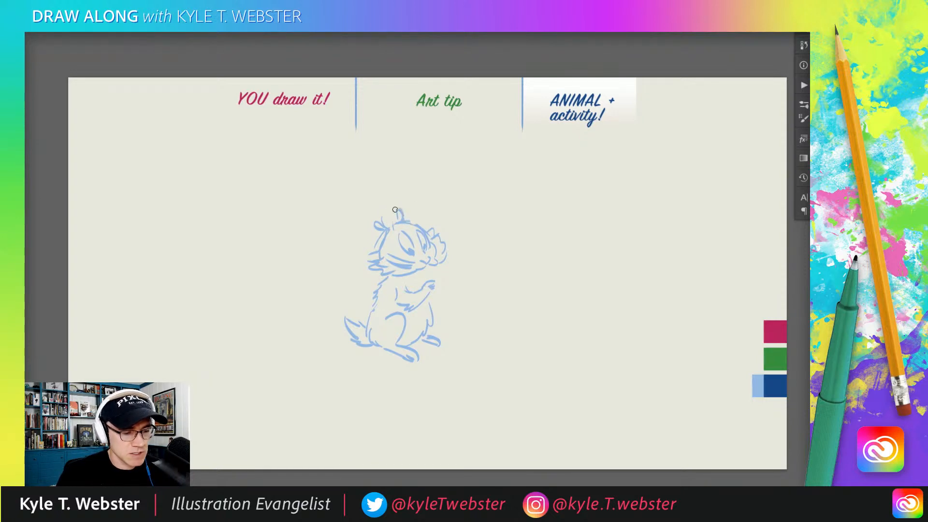
{"action": "left_click_drag", "start_coordinate": [398, 212], "coordinate": [397, 221]}
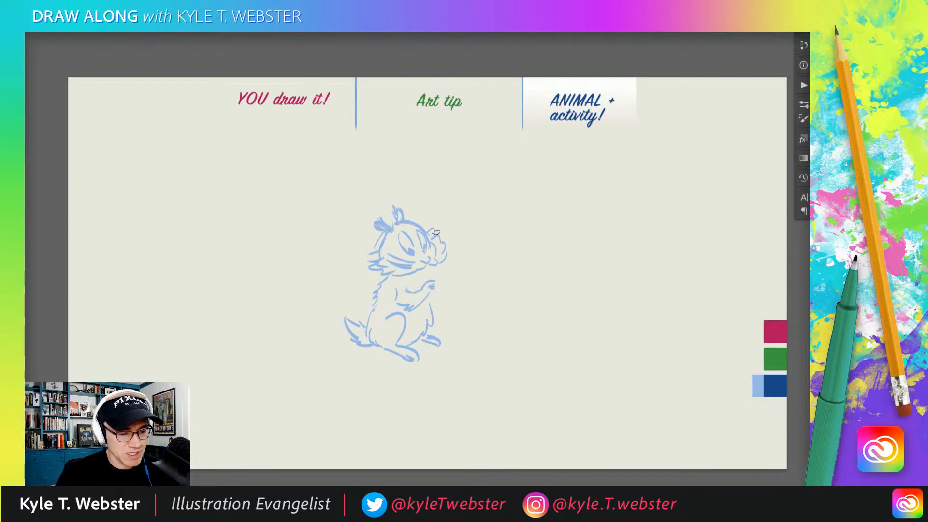
{"action": "key", "text": "ctrl+z"}
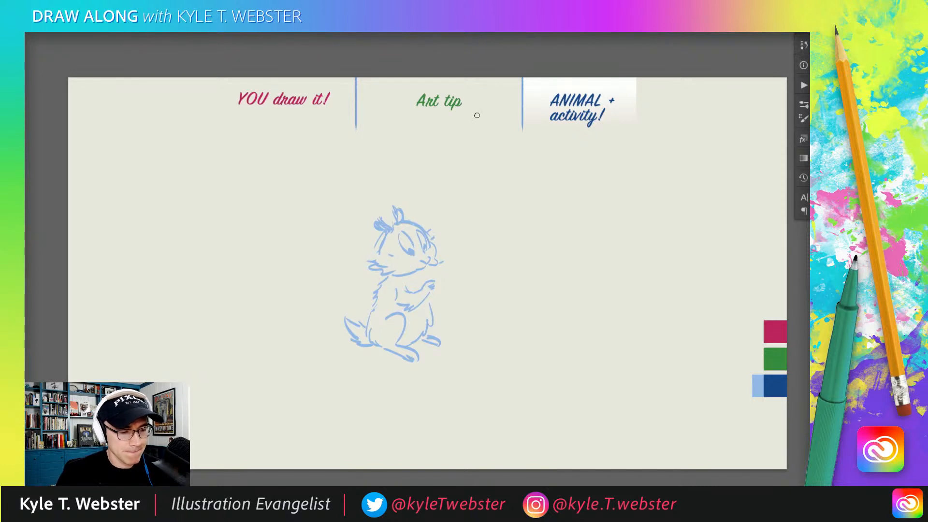
{"action": "left_click", "coordinate": [393, 264]}
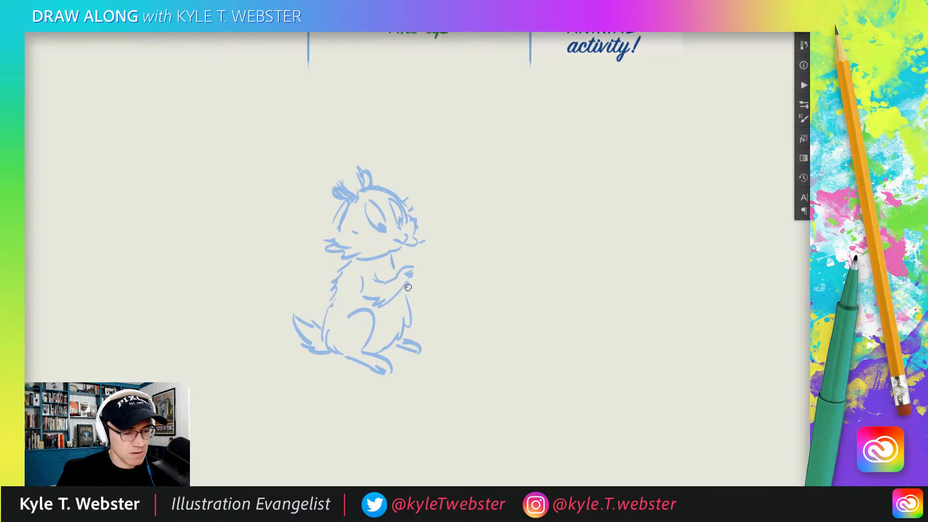
Step: Sketch a long layered object extending forward from the mouth and raised paw, with small bits falling below it
{"action": "left_click_drag", "start_coordinate": [406, 285], "coordinate": [428, 295]}
{"action": "key", "text": "ctrl+z"}
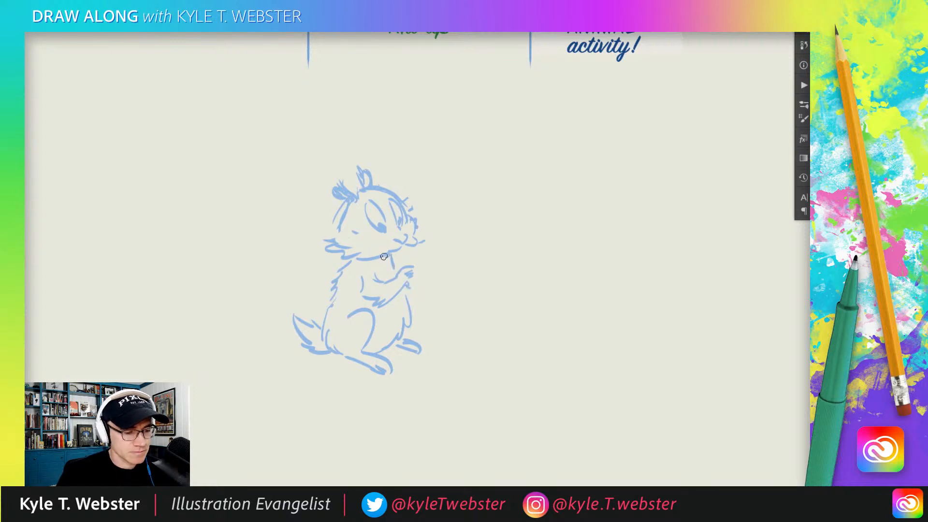
{"action": "mouse_move", "coordinate": [419, 240]}
{"action": "left_mouse_down"}
{"action": "mouse_move", "coordinate": [450, 247]}
{"action": "mouse_move", "coordinate": [415, 274]}
{"action": "left_mouse_up"}
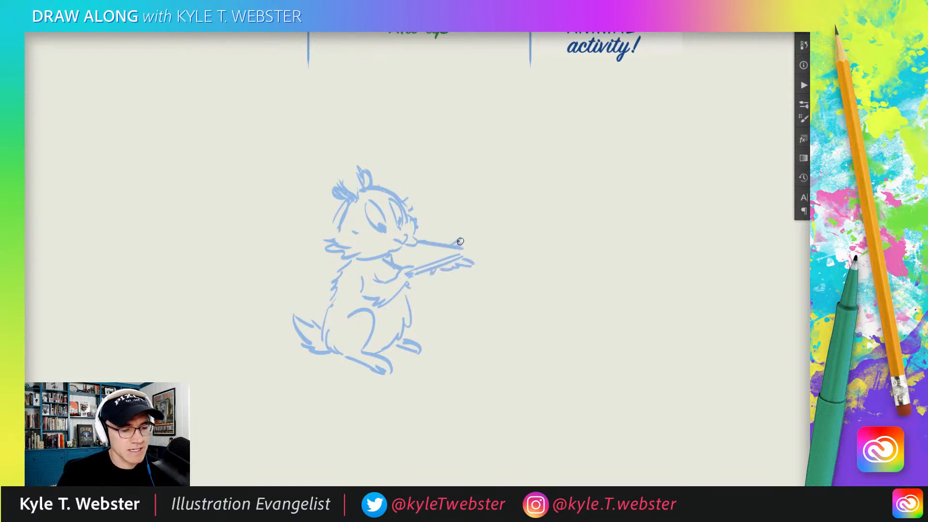
{"action": "left_click_drag", "start_coordinate": [440, 278], "coordinate": [414, 274]}
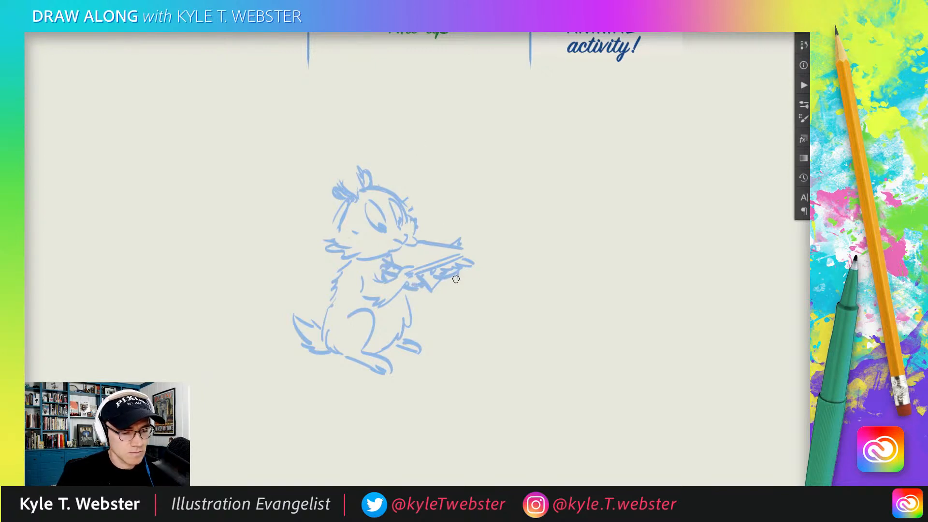
{"action": "left_click_drag", "start_coordinate": [458, 280], "coordinate": [412, 294]}
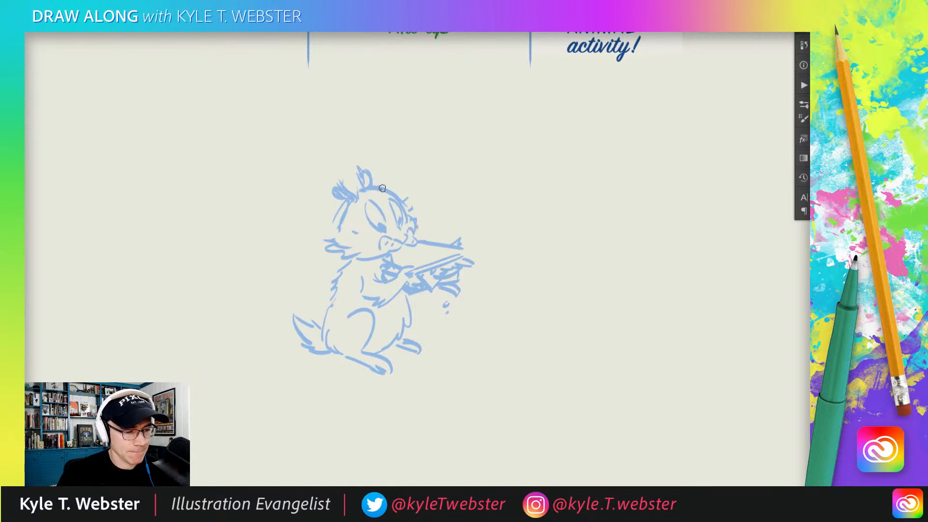
Step: Replace the large eyes with smaller ones, add markings to the head, and roughen the back fur and far hind leg
{"action": "mouse_move", "coordinate": [385, 184]}
{"action": "left_mouse_down"}
{"action": "mouse_move", "coordinate": [395, 186]}
{"action": "mouse_move", "coordinate": [338, 234]}
{"action": "left_mouse_up"}
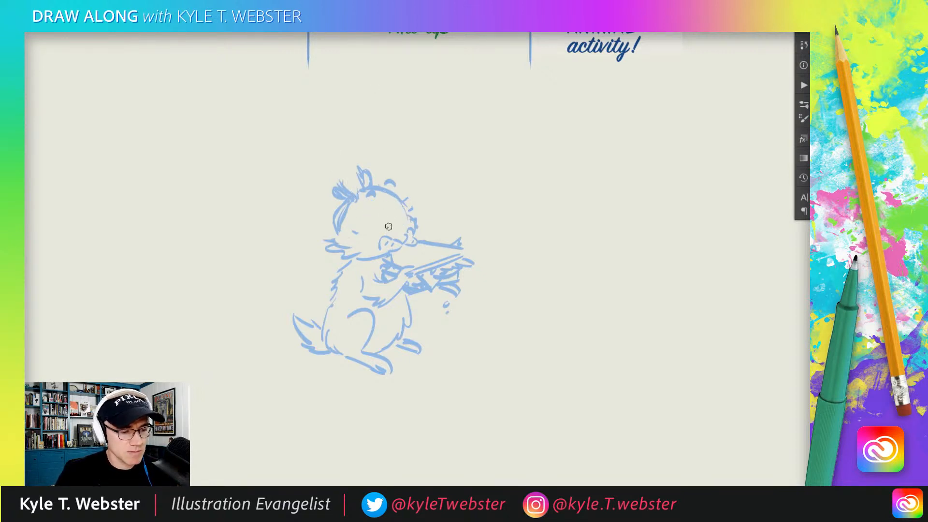
{"action": "mouse_move", "coordinate": [378, 223]}
{"action": "left_mouse_down"}
{"action": "mouse_move", "coordinate": [384, 232]}
{"action": "mouse_move", "coordinate": [405, 229]}
{"action": "left_mouse_up"}
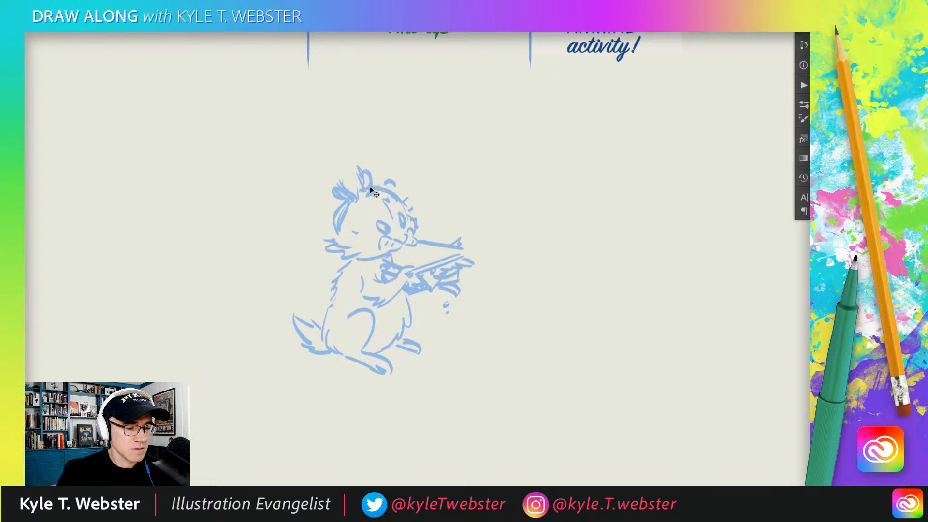
{"action": "left_click_drag", "start_coordinate": [372, 208], "coordinate": [392, 213]}
{"action": "mouse_move", "coordinate": [369, 212]}
{"action": "left_mouse_down"}
{"action": "mouse_move", "coordinate": [401, 203]}
{"action": "mouse_move", "coordinate": [382, 196]}
{"action": "mouse_move", "coordinate": [388, 206]}
{"action": "mouse_move", "coordinate": [370, 188]}
{"action": "mouse_move", "coordinate": [372, 199]}
{"action": "mouse_move", "coordinate": [349, 202]}
{"action": "left_mouse_up"}
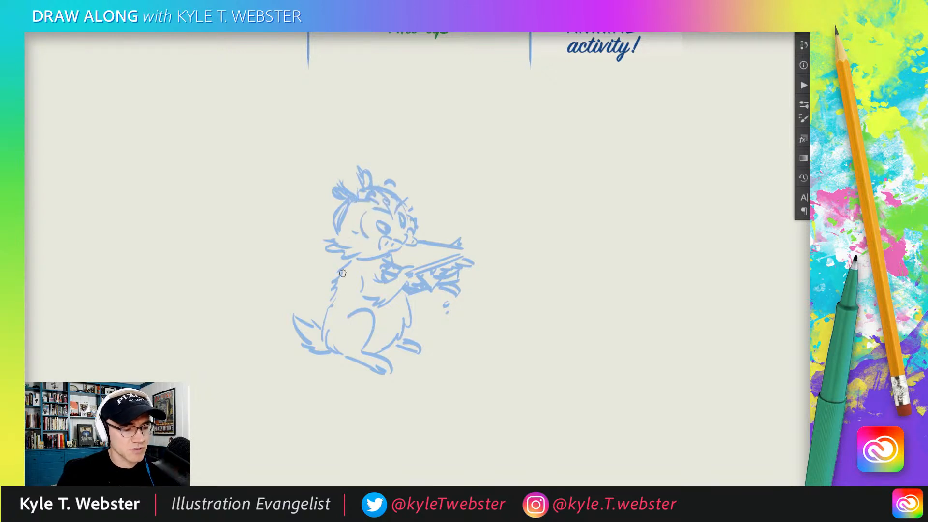
{"action": "left_click_drag", "start_coordinate": [342, 290], "coordinate": [335, 335]}
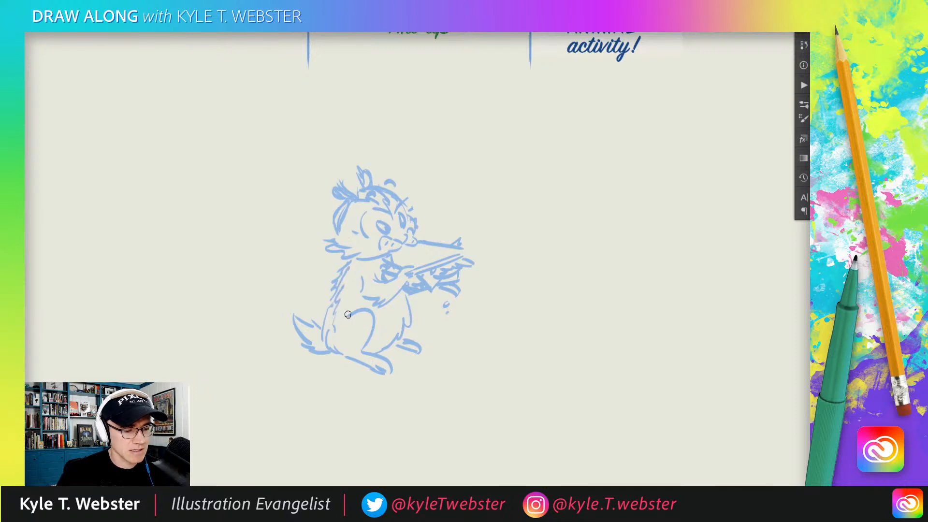
{"action": "left_click_drag", "start_coordinate": [409, 308], "coordinate": [400, 336]}
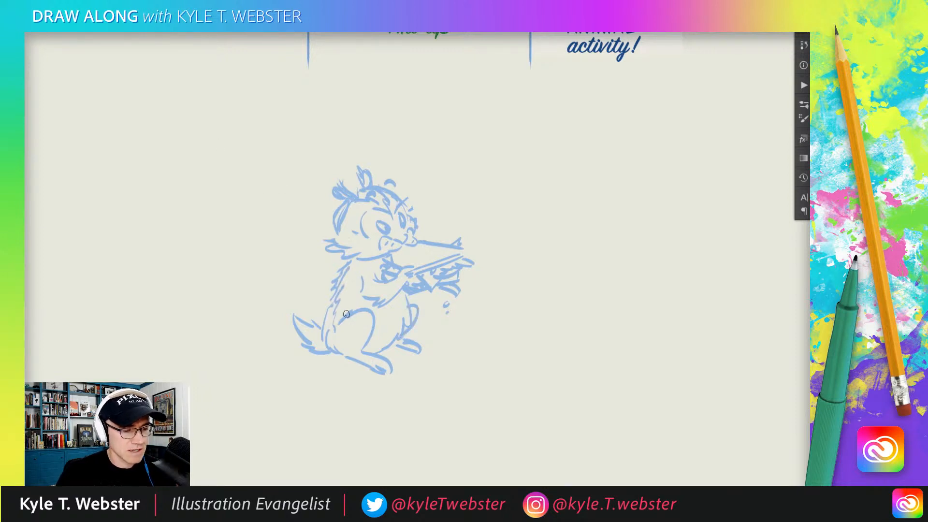
Step: Enlarge the whole animal sketch slightly and lower its layer opacity to 30%
{"action": "key", "text": "ctrl+t"}
{"action": "mouse_move", "coordinate": [292, 164]}
{"action": "left_mouse_down"}
{"action": "mouse_move", "coordinate": [240, 122]}
{"action": "mouse_move", "coordinate": [271, 151]}
{"action": "left_mouse_up"}
{"action": "key", "text": "Return"}
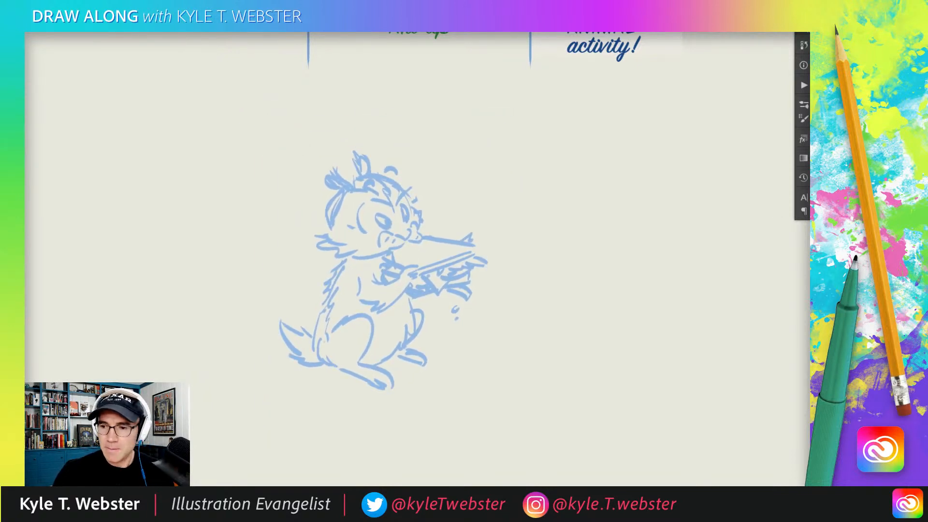
{"action": "key", "text": "3"}
Step: Ink the animal's nose and muzzle in dark blue over the faded sketch, including the small whisker dots
{"action": "left_click_drag", "start_coordinate": [318, 206], "coordinate": [310, 181]}
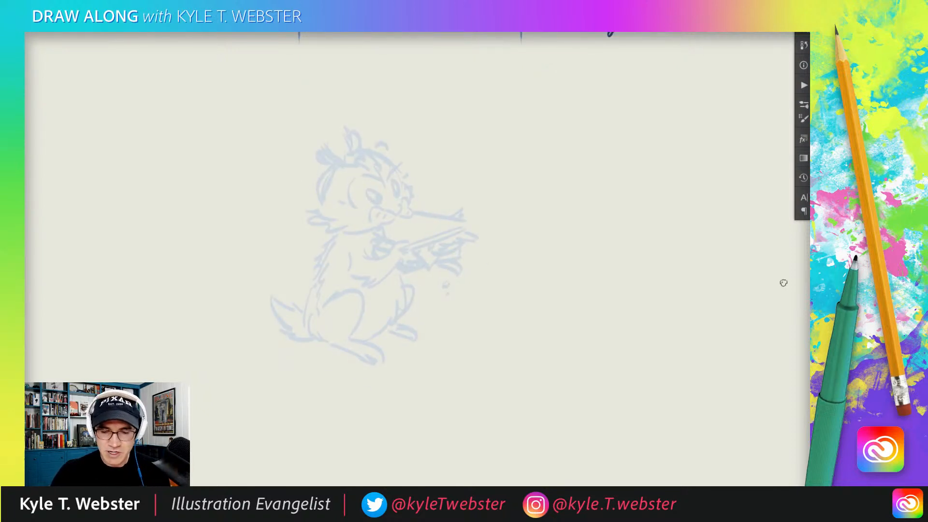
{"action": "left_click_drag", "start_coordinate": [714, 302], "coordinate": [661, 298]}
{"action": "left_click_drag", "start_coordinate": [389, 263], "coordinate": [442, 275]}
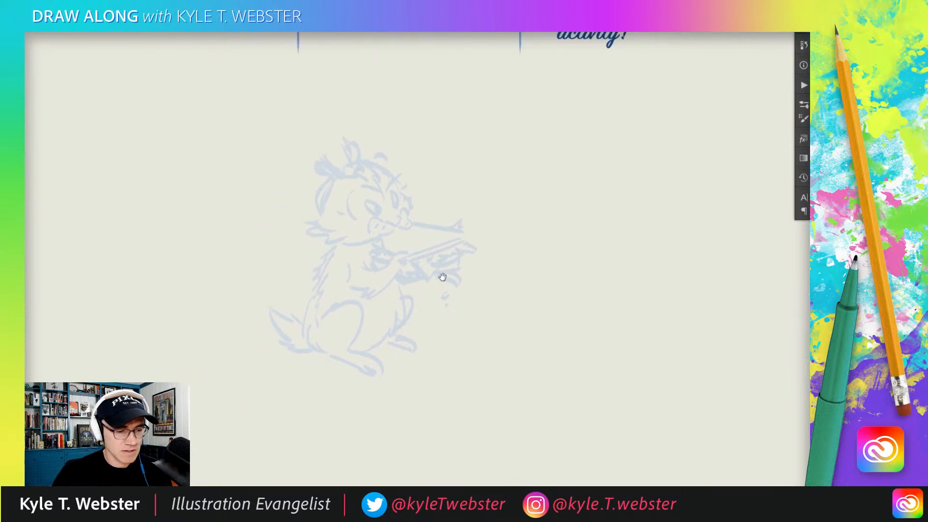
{"action": "key", "text": "ctrl+plus"}
{"action": "mouse_move", "coordinate": [388, 184]}
{"action": "left_mouse_down"}
{"action": "mouse_move", "coordinate": [370, 189]}
{"action": "mouse_move", "coordinate": [354, 210]}
{"action": "mouse_move", "coordinate": [389, 194]}
{"action": "mouse_move", "coordinate": [397, 176]}
{"action": "left_mouse_up"}
{"action": "left_click", "coordinate": [369, 199]}
{"action": "left_click", "coordinate": [359, 201]}
{"action": "left_click", "coordinate": [397, 189]}
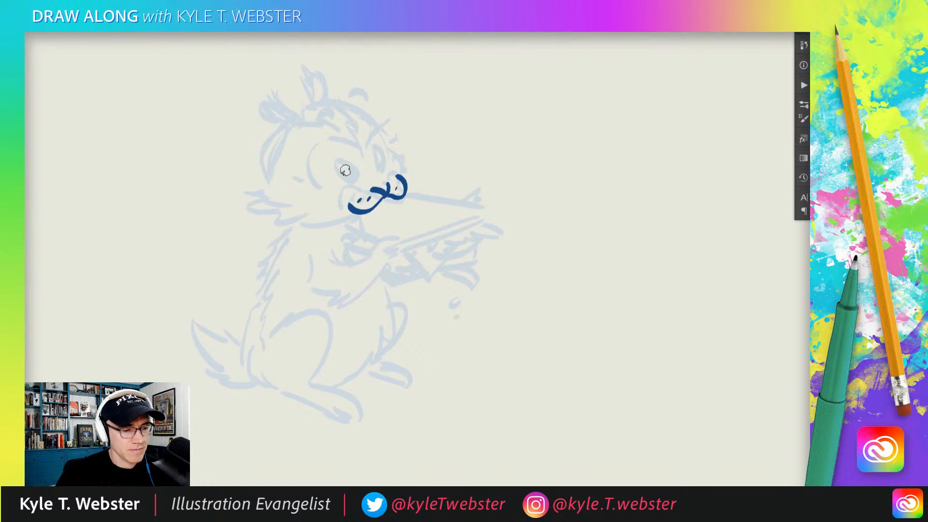
Step: Ink the chin, the arms with the gripping paw, and the furry line of the back in dark blue
{"action": "mouse_move", "coordinate": [359, 199]}
{"action": "left_mouse_down"}
{"action": "mouse_move", "coordinate": [335, 224]}
{"action": "mouse_move", "coordinate": [377, 240]}
{"action": "mouse_move", "coordinate": [384, 233]}
{"action": "mouse_move", "coordinate": [404, 249]}
{"action": "mouse_move", "coordinate": [344, 297]}
{"action": "mouse_move", "coordinate": [322, 287]}
{"action": "left_mouse_up"}
{"action": "mouse_move", "coordinate": [376, 243]}
{"action": "left_mouse_down"}
{"action": "mouse_move", "coordinate": [357, 264]}
{"action": "mouse_move", "coordinate": [329, 246]}
{"action": "mouse_move", "coordinate": [317, 283]}
{"action": "left_mouse_up"}
{"action": "mouse_move", "coordinate": [297, 226]}
{"action": "left_mouse_down"}
{"action": "mouse_move", "coordinate": [271, 250]}
{"action": "mouse_move", "coordinate": [251, 336]}
{"action": "left_mouse_up"}
Step: Ink both hind legs with their feet, the furry belly, and short fur strokes along the flank
{"action": "mouse_move", "coordinate": [260, 327]}
{"action": "left_mouse_down"}
{"action": "mouse_move", "coordinate": [248, 358]}
{"action": "mouse_move", "coordinate": [298, 319]}
{"action": "mouse_move", "coordinate": [327, 320]}
{"action": "mouse_move", "coordinate": [312, 379]}
{"action": "mouse_move", "coordinate": [354, 409]}
{"action": "mouse_move", "coordinate": [269, 390]}
{"action": "left_mouse_up"}
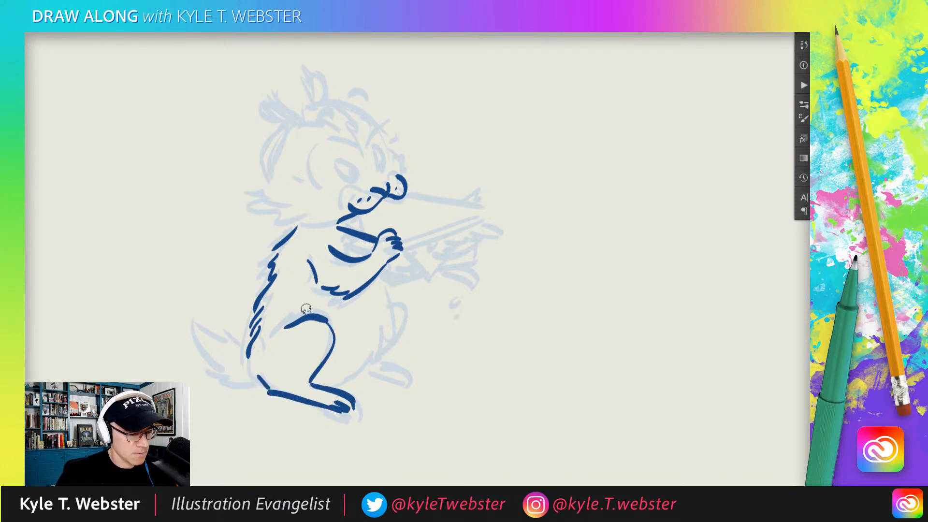
{"action": "mouse_move", "coordinate": [331, 385]}
{"action": "left_mouse_down"}
{"action": "mouse_move", "coordinate": [373, 359]}
{"action": "mouse_move", "coordinate": [383, 324]}
{"action": "left_mouse_up"}
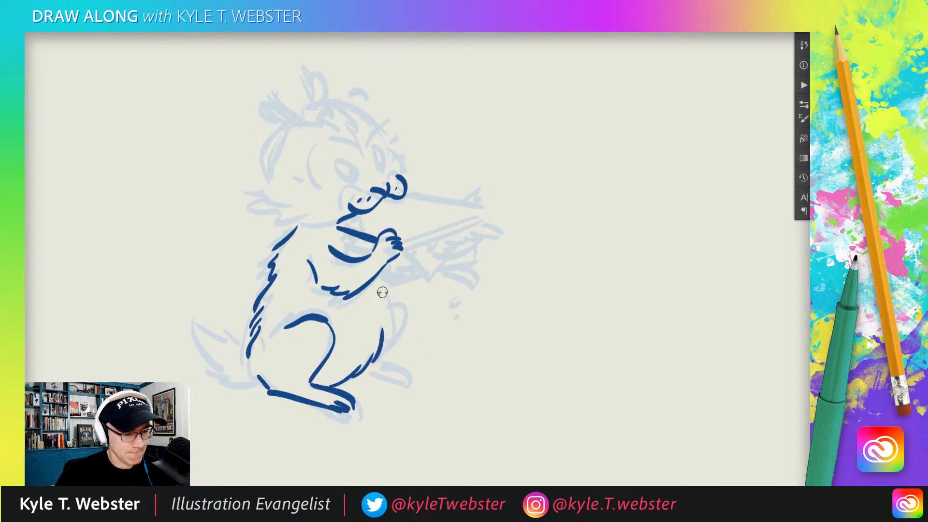
{"action": "left_click_drag", "start_coordinate": [380, 279], "coordinate": [387, 327]}
{"action": "mouse_move", "coordinate": [394, 295]}
{"action": "left_mouse_down"}
{"action": "mouse_move", "coordinate": [405, 315]}
{"action": "mouse_move", "coordinate": [374, 376]}
{"action": "mouse_move", "coordinate": [414, 375]}
{"action": "mouse_move", "coordinate": [371, 369]}
{"action": "left_mouse_up"}
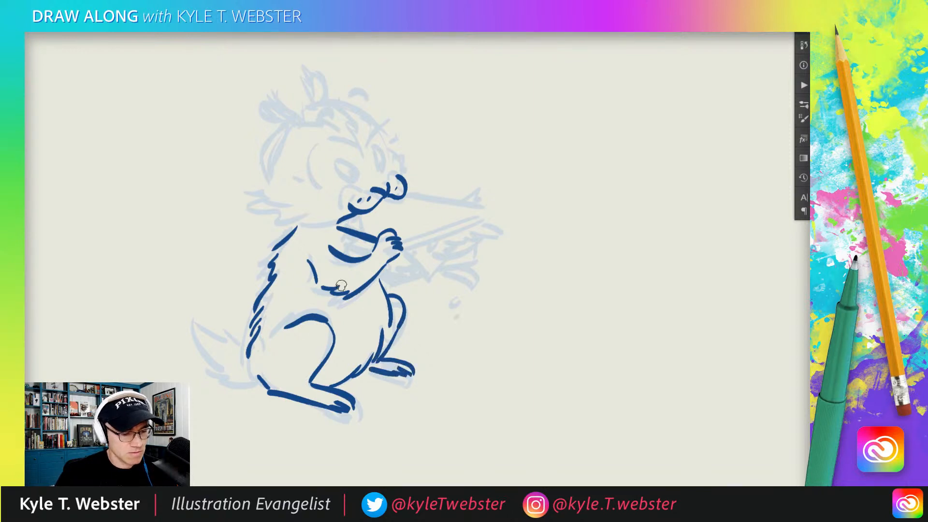
{"action": "left_click_drag", "start_coordinate": [271, 313], "coordinate": [276, 334]}
{"action": "left_click_drag", "start_coordinate": [313, 292], "coordinate": [298, 340]}
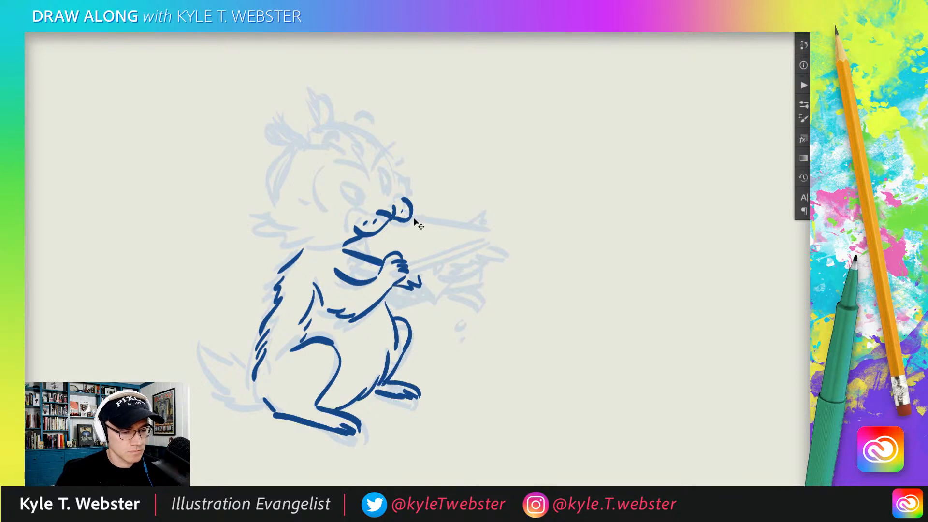
Step: Ink the sandwich's layered fillings and lower slice on both sides of the gripping paw in dark blue, with a few crumbs falling below
{"action": "mouse_move", "coordinate": [345, 259]}
{"action": "left_mouse_down"}
{"action": "mouse_move", "coordinate": [365, 263]}
{"action": "mouse_move", "coordinate": [368, 278]}
{"action": "left_mouse_up"}
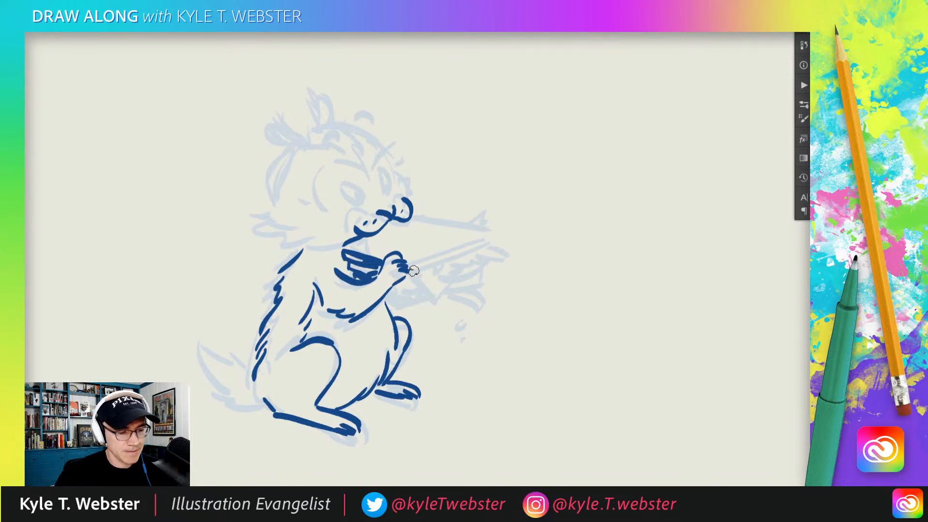
{"action": "mouse_move", "coordinate": [411, 269]}
{"action": "left_mouse_down"}
{"action": "mouse_move", "coordinate": [482, 239]}
{"action": "mouse_move", "coordinate": [478, 248]}
{"action": "mouse_move", "coordinate": [496, 250]}
{"action": "mouse_move", "coordinate": [474, 260]}
{"action": "mouse_move", "coordinate": [456, 250]}
{"action": "mouse_move", "coordinate": [464, 269]}
{"action": "mouse_move", "coordinate": [419, 278]}
{"action": "mouse_move", "coordinate": [481, 265]}
{"action": "mouse_move", "coordinate": [449, 277]}
{"action": "left_mouse_up"}
{"action": "mouse_move", "coordinate": [472, 263]}
{"action": "left_mouse_down"}
{"action": "mouse_move", "coordinate": [469, 329]}
{"action": "mouse_move", "coordinate": [458, 277]}
{"action": "mouse_move", "coordinate": [445, 266]}
{"action": "mouse_move", "coordinate": [431, 281]}
{"action": "mouse_move", "coordinate": [446, 280]}
{"action": "mouse_move", "coordinate": [418, 287]}
{"action": "mouse_move", "coordinate": [461, 279]}
{"action": "mouse_move", "coordinate": [428, 292]}
{"action": "left_mouse_up"}
{"action": "left_click", "coordinate": [444, 326]}
{"action": "left_click", "coordinate": [435, 344]}
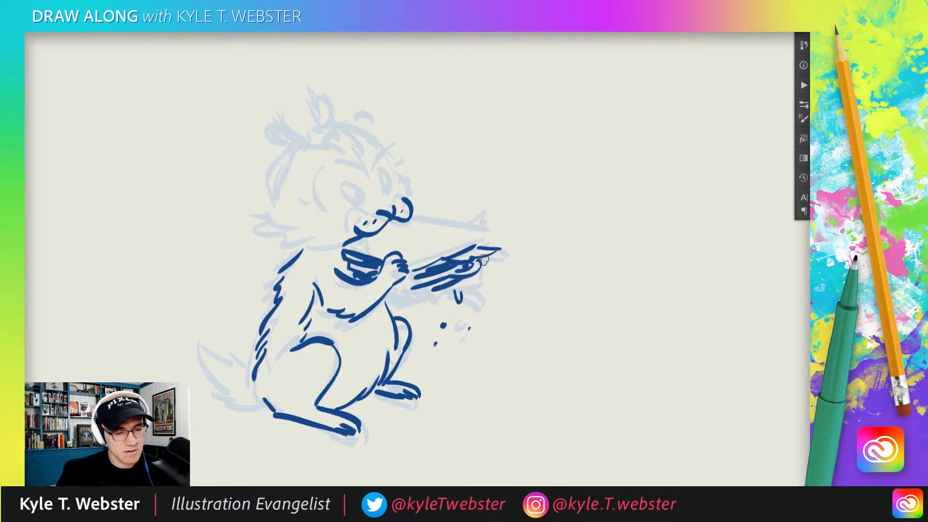
{"action": "mouse_move", "coordinate": [475, 275]}
{"action": "left_mouse_down"}
{"action": "mouse_move", "coordinate": [399, 302]}
{"action": "mouse_move", "coordinate": [412, 262]}
{"action": "mouse_move", "coordinate": [400, 296]}
{"action": "mouse_move", "coordinate": [410, 308]}
{"action": "mouse_move", "coordinate": [387, 295]}
{"action": "mouse_move", "coordinate": [406, 292]}
{"action": "mouse_move", "coordinate": [409, 301]}
{"action": "mouse_move", "coordinate": [409, 291]}
{"action": "mouse_move", "coordinate": [432, 290]}
{"action": "mouse_move", "coordinate": [418, 297]}
{"action": "mouse_move", "coordinate": [433, 280]}
{"action": "mouse_move", "coordinate": [389, 294]}
{"action": "left_mouse_up"}
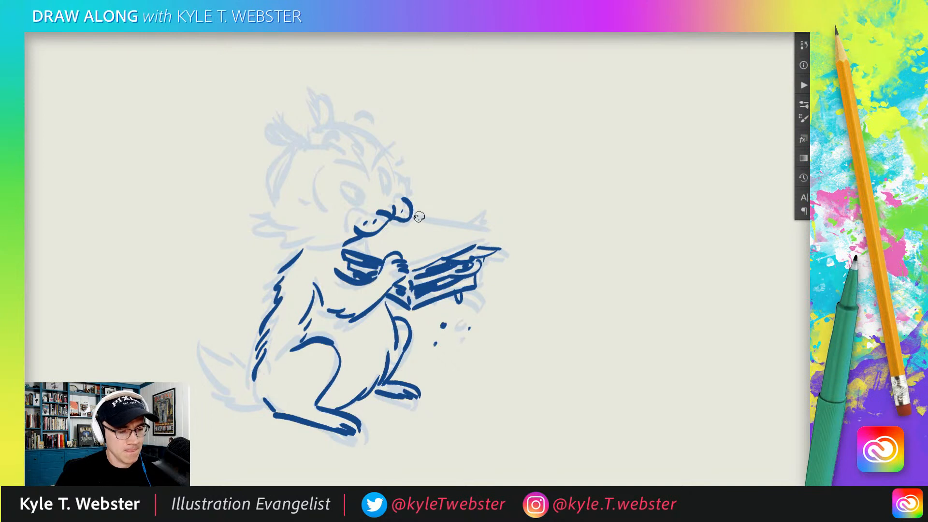
Step: Ink the top edge of the sandwich from the nose outward and the far paw's fingers gripping its end
{"action": "left_click_drag", "start_coordinate": [420, 213], "coordinate": [483, 230]}
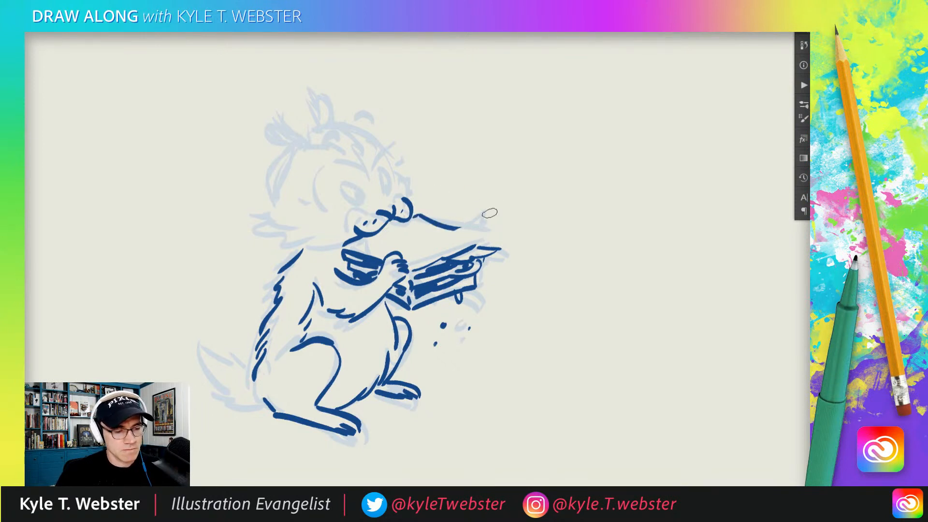
{"action": "key", "text": "b"}
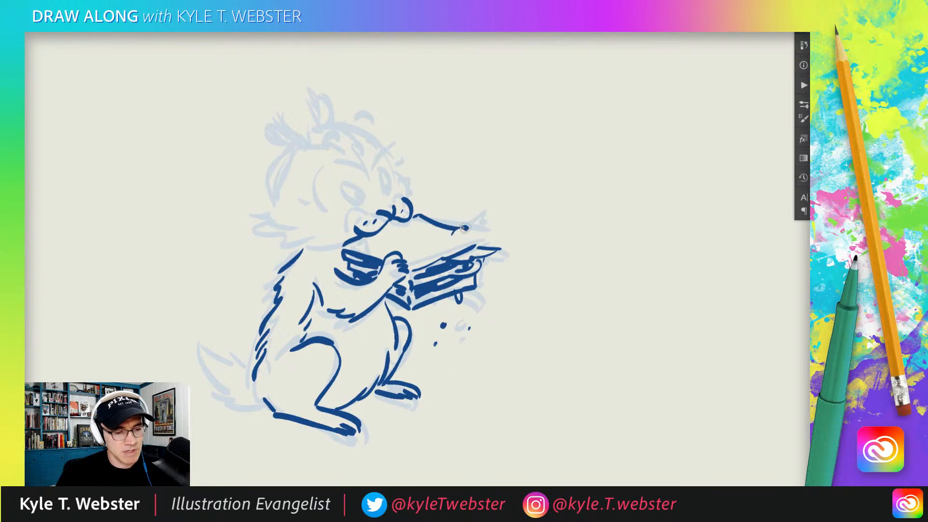
{"action": "mouse_move", "coordinate": [464, 228]}
{"action": "left_mouse_down"}
{"action": "mouse_move", "coordinate": [481, 235]}
{"action": "mouse_move", "coordinate": [455, 235]}
{"action": "mouse_move", "coordinate": [484, 241]}
{"action": "left_mouse_up"}
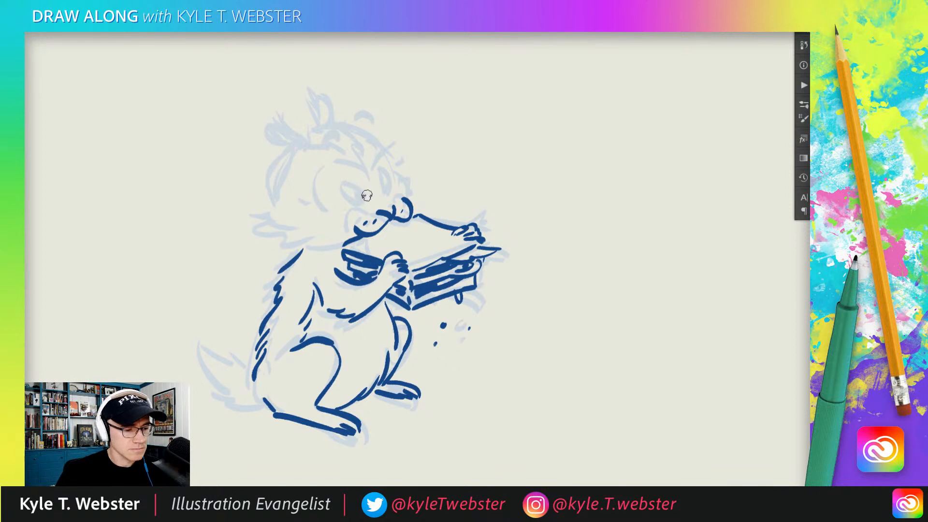
Step: Ink both eyes with dark pupils, the raised eyebrows, and the forehead contour down to the nose
{"action": "mouse_move", "coordinate": [367, 195]}
{"action": "left_mouse_down"}
{"action": "mouse_move", "coordinate": [344, 183]}
{"action": "mouse_move", "coordinate": [363, 184]}
{"action": "mouse_move", "coordinate": [359, 193]}
{"action": "mouse_move", "coordinate": [382, 170]}
{"action": "mouse_move", "coordinate": [387, 190]}
{"action": "left_mouse_up"}
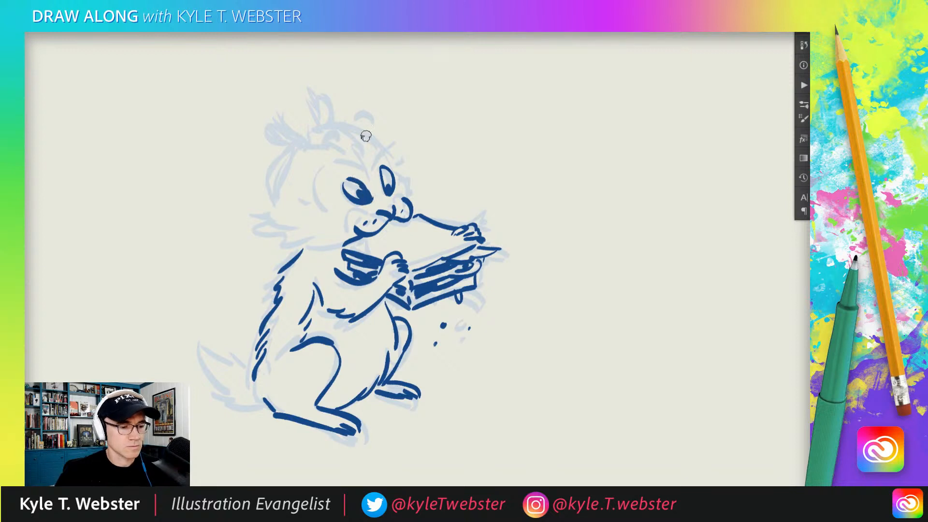
{"action": "left_click_drag", "start_coordinate": [389, 153], "coordinate": [332, 175]}
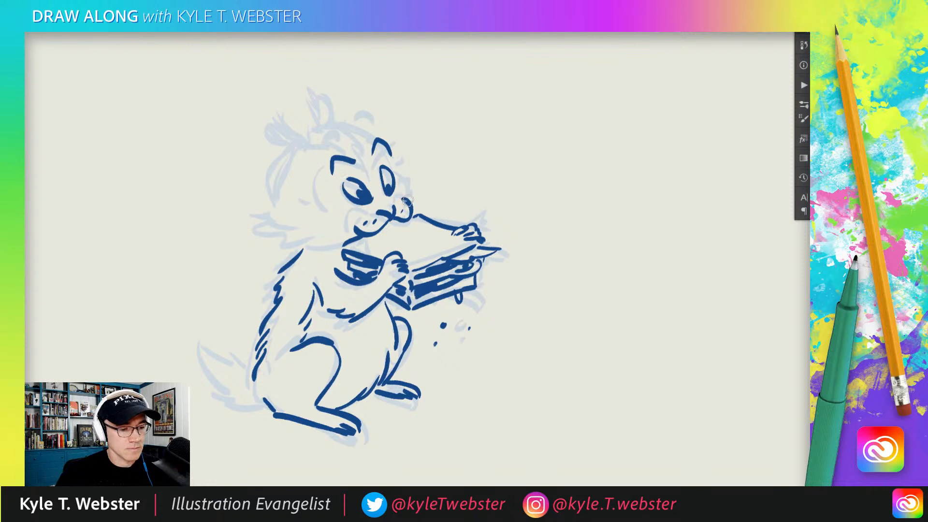
{"action": "mouse_move", "coordinate": [407, 202]}
{"action": "left_mouse_down"}
{"action": "mouse_move", "coordinate": [405, 174]}
{"action": "mouse_move", "coordinate": [360, 134]}
{"action": "mouse_move", "coordinate": [332, 128]}
{"action": "left_mouse_up"}
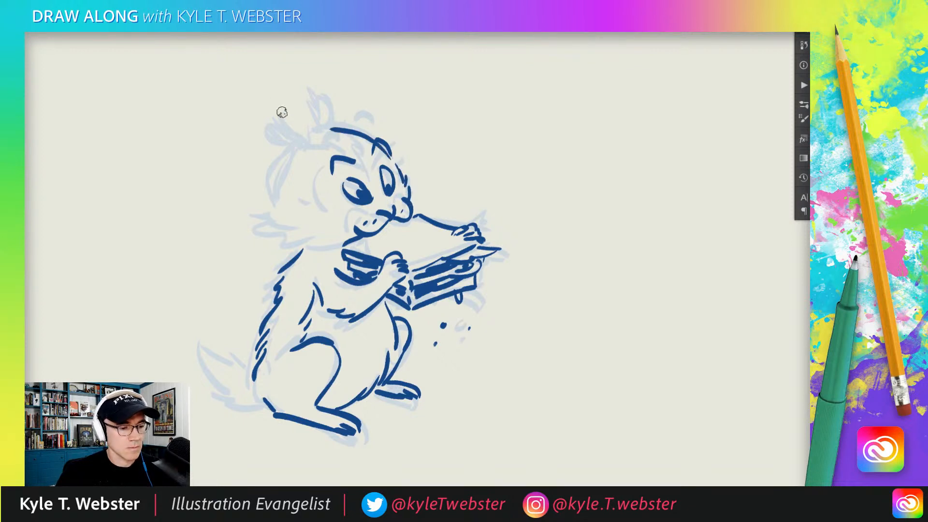
Step: Ink the furry cheek with its small dots, the stripes and fur on top of the head, both ears, and the back of the head
{"action": "mouse_move", "coordinate": [347, 235]}
{"action": "left_mouse_down"}
{"action": "mouse_move", "coordinate": [320, 249]}
{"action": "mouse_move", "coordinate": [267, 217]}
{"action": "left_mouse_up"}
{"action": "mouse_move", "coordinate": [339, 215]}
{"action": "left_mouse_down"}
{"action": "mouse_move", "coordinate": [294, 210]}
{"action": "mouse_move", "coordinate": [328, 207]}
{"action": "left_mouse_up"}
{"action": "mouse_move", "coordinate": [366, 155]}
{"action": "left_mouse_down"}
{"action": "mouse_move", "coordinate": [370, 168]}
{"action": "mouse_move", "coordinate": [363, 152]}
{"action": "left_mouse_up"}
{"action": "key", "text": "ctrl+z"}
{"action": "mouse_move", "coordinate": [340, 133]}
{"action": "left_mouse_down"}
{"action": "mouse_move", "coordinate": [356, 145]}
{"action": "mouse_move", "coordinate": [310, 148]}
{"action": "mouse_move", "coordinate": [333, 131]}
{"action": "mouse_move", "coordinate": [316, 130]}
{"action": "left_mouse_up"}
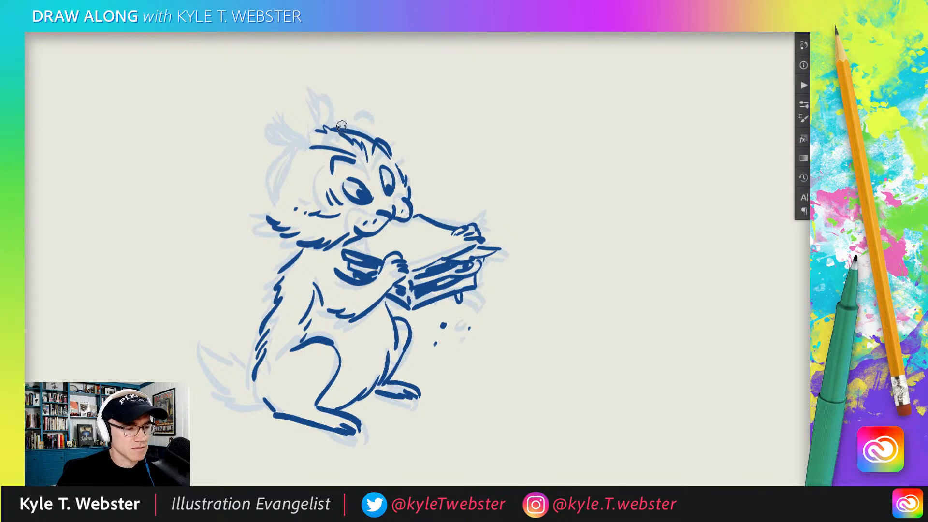
{"action": "mouse_move", "coordinate": [349, 129]}
{"action": "left_mouse_down"}
{"action": "mouse_move", "coordinate": [344, 104]}
{"action": "mouse_move", "coordinate": [325, 116]}
{"action": "mouse_move", "coordinate": [337, 127]}
{"action": "mouse_move", "coordinate": [274, 137]}
{"action": "mouse_move", "coordinate": [296, 155]}
{"action": "mouse_move", "coordinate": [302, 136]}
{"action": "mouse_move", "coordinate": [276, 201]}
{"action": "left_mouse_up"}
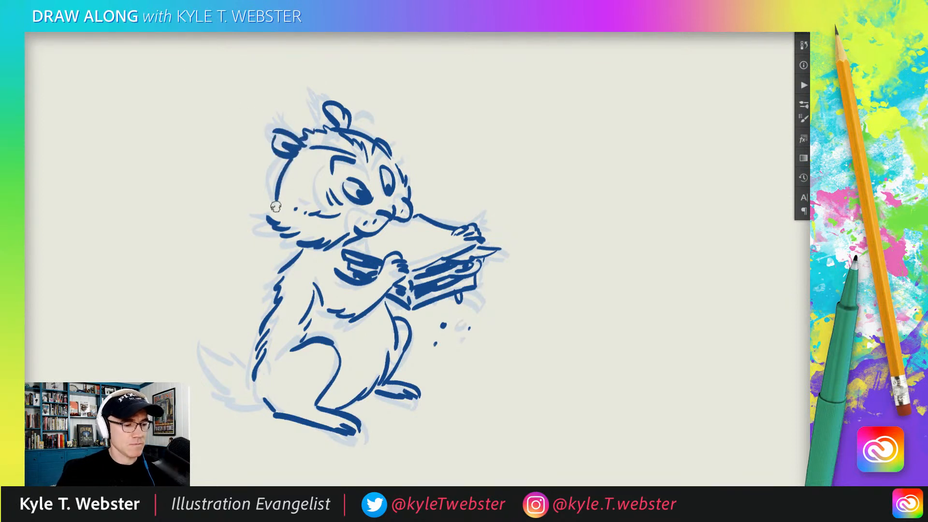
Step: Ink the bushy tail with inner fur stripes, and close the outline between the rump and the hind foot
{"action": "mouse_move", "coordinate": [237, 361]}
{"action": "left_mouse_down"}
{"action": "mouse_move", "coordinate": [254, 373]}
{"action": "mouse_move", "coordinate": [220, 365]}
{"action": "mouse_move", "coordinate": [224, 387]}
{"action": "mouse_move", "coordinate": [266, 400]}
{"action": "left_mouse_up"}
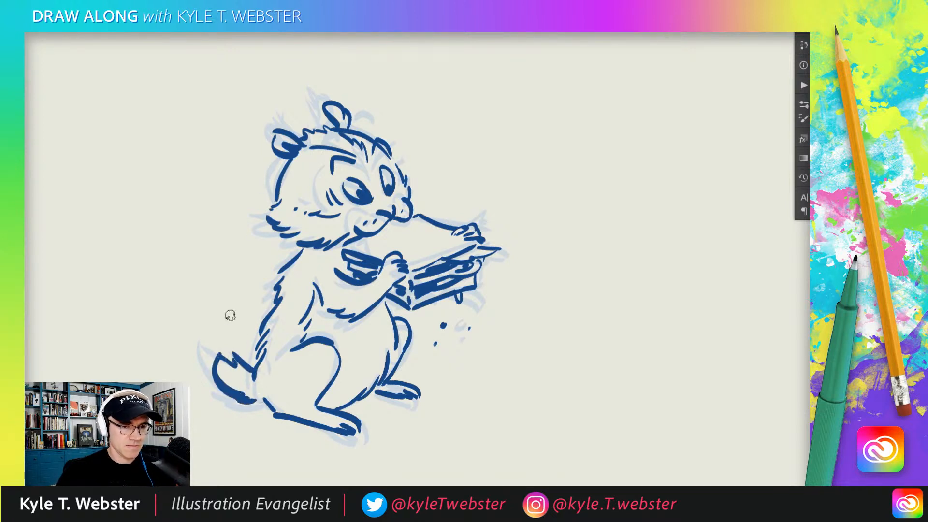
{"action": "scroll", "coordinate": [230, 315], "scroll_direction": "down", "scroll_amount": 2}
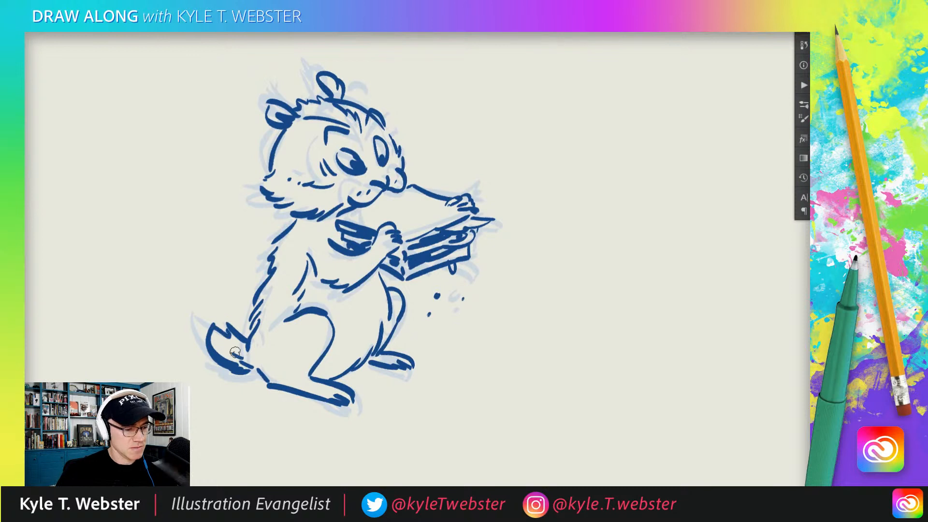
{"action": "left_click_drag", "start_coordinate": [227, 350], "coordinate": [241, 357]}
{"action": "mouse_move", "coordinate": [212, 337]}
{"action": "left_mouse_down"}
{"action": "mouse_move", "coordinate": [228, 352]}
{"action": "mouse_move", "coordinate": [242, 347]}
{"action": "mouse_move", "coordinate": [264, 375]}
{"action": "mouse_move", "coordinate": [293, 382]}
{"action": "left_mouse_up"}
{"action": "left_click_drag", "start_coordinate": [302, 377], "coordinate": [288, 377]}
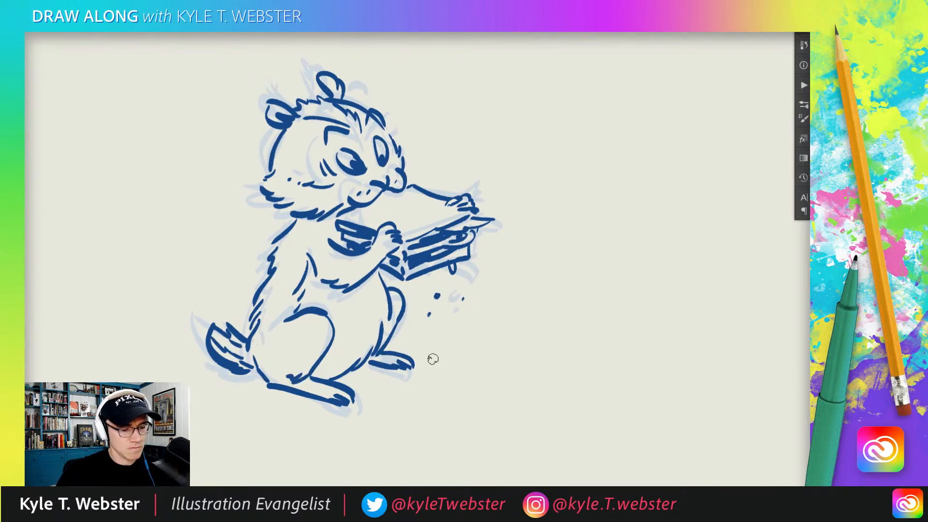
Step: Add short slanted ground strokes beside the front foot and the tail, and three emphasis lines in front of the forehead
{"action": "left_click_drag", "start_coordinate": [438, 355], "coordinate": [446, 345]}
{"action": "mouse_move", "coordinate": [426, 351]}
{"action": "left_mouse_down"}
{"action": "mouse_move", "coordinate": [432, 344]}
{"action": "mouse_move", "coordinate": [421, 341]}
{"action": "left_mouse_up"}
{"action": "left_click_drag", "start_coordinate": [196, 366], "coordinate": [201, 358]}
{"action": "left_click_drag", "start_coordinate": [186, 367], "coordinate": [190, 361]}
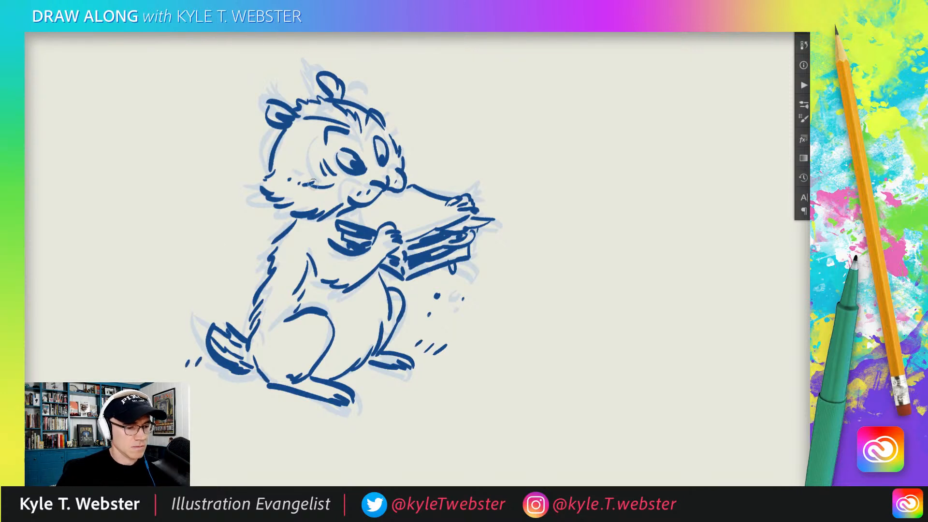
{"action": "left_click_drag", "start_coordinate": [469, 121], "coordinate": [432, 144]}
{"action": "mouse_move", "coordinate": [445, 117]}
{"action": "left_mouse_down"}
{"action": "mouse_move", "coordinate": [428, 141]}
{"action": "mouse_move", "coordinate": [426, 126]}
{"action": "left_mouse_up"}
Step: Dot small dark blue specks across the top slice of the sandwich as bread texture
{"action": "left_click", "coordinate": [283, 221], "text": "alt"}
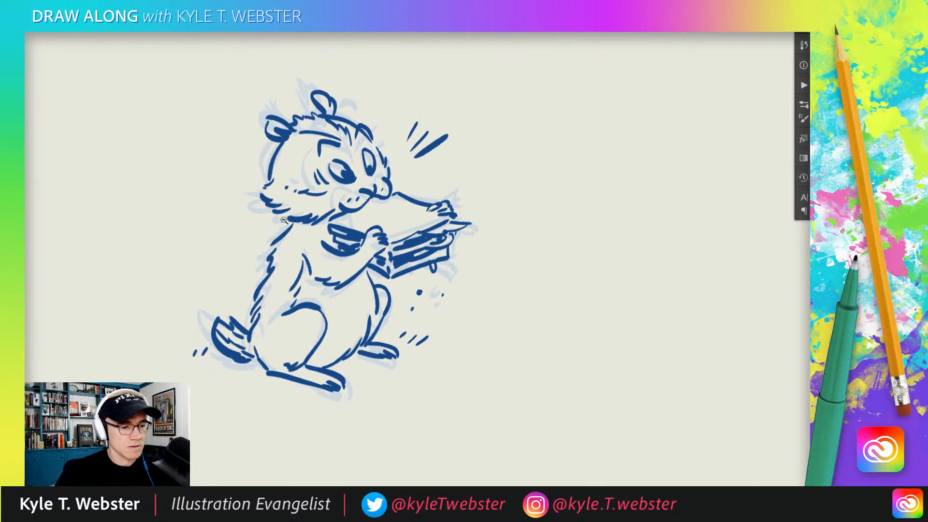
{"action": "left_click", "coordinate": [284, 221], "text": "alt"}
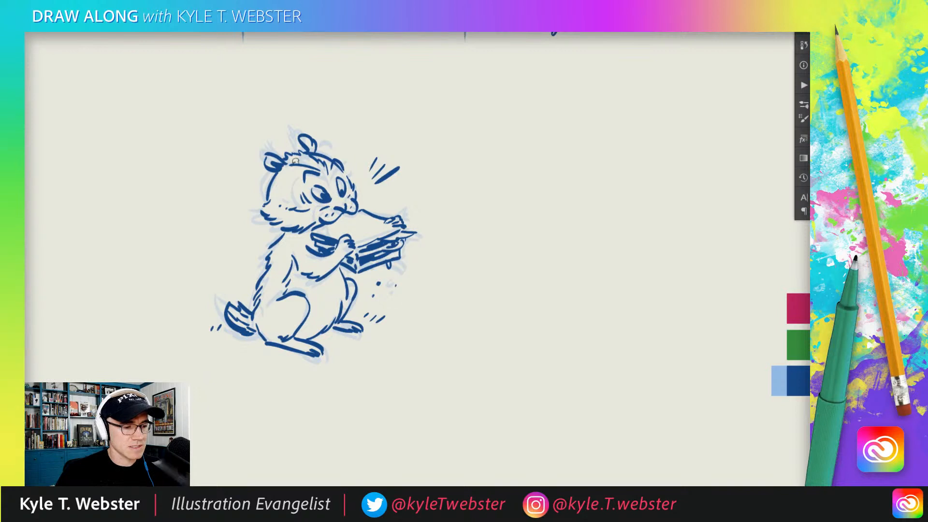
{"action": "left_click_drag", "start_coordinate": [240, 251], "coordinate": [243, 271]}
{"action": "left_click", "coordinate": [250, 260], "text": "alt"}
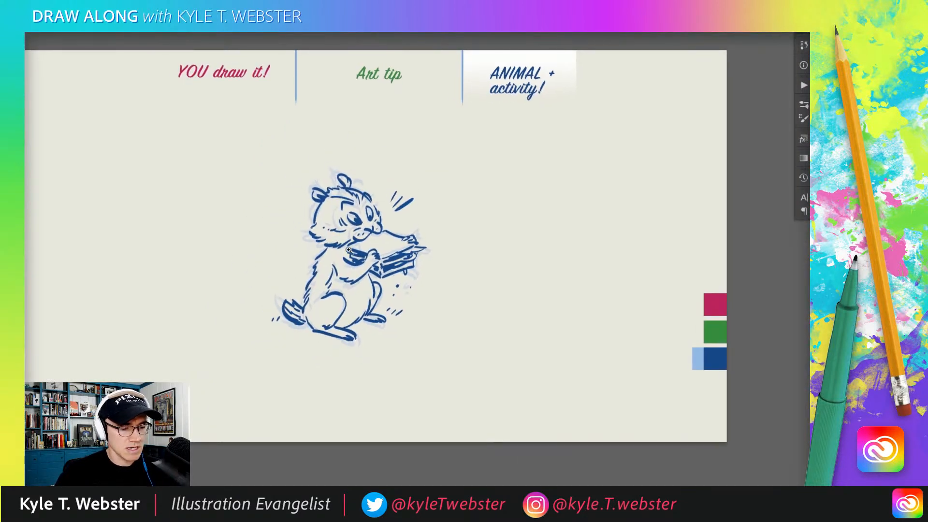
{"action": "left_click", "coordinate": [371, 244]}
{"action": "left_click", "coordinate": [366, 245]}
{"action": "left_click", "coordinate": [388, 250]}
{"action": "left_click", "coordinate": [386, 245]}
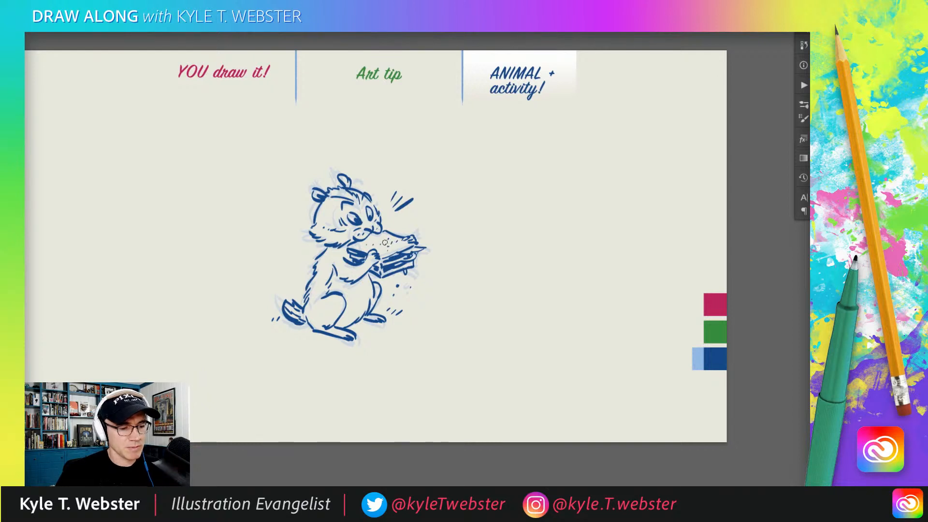
{"action": "left_click", "coordinate": [380, 242]}
{"action": "left_click", "coordinate": [392, 241]}
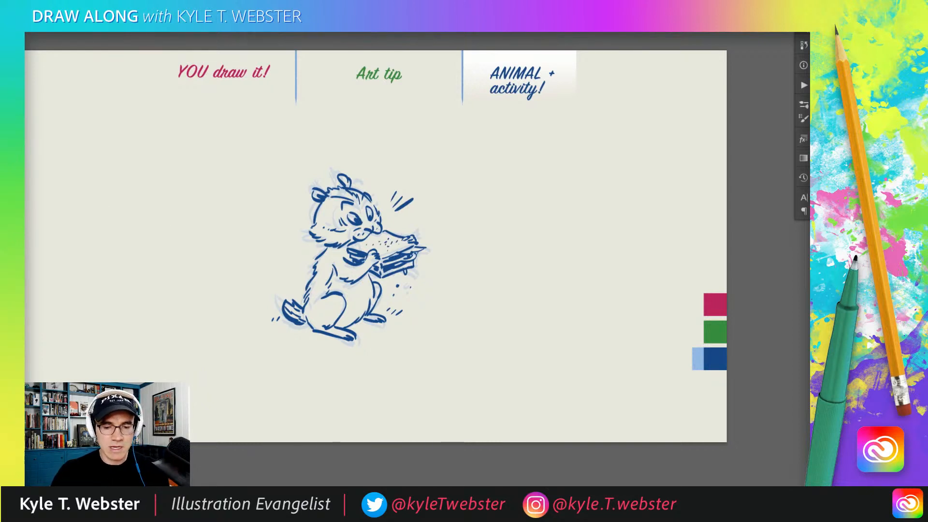